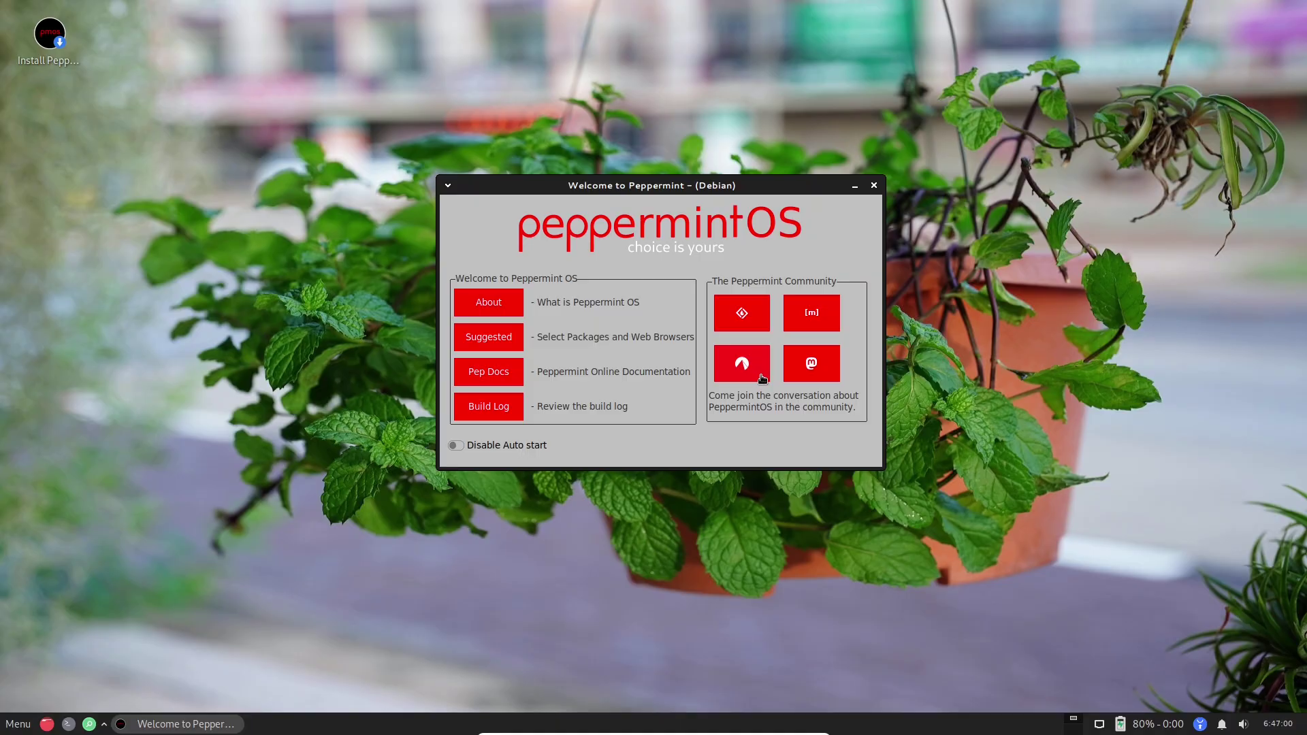
# Step: Open the Peppermint OS About page from the Welcome window
pyautogui.click(494, 315)
# Step: Maximize LibreWolf and scroll the About page down to the Development Team credits
pyautogui.click(19, 723)
pyautogui.click(204, 693)
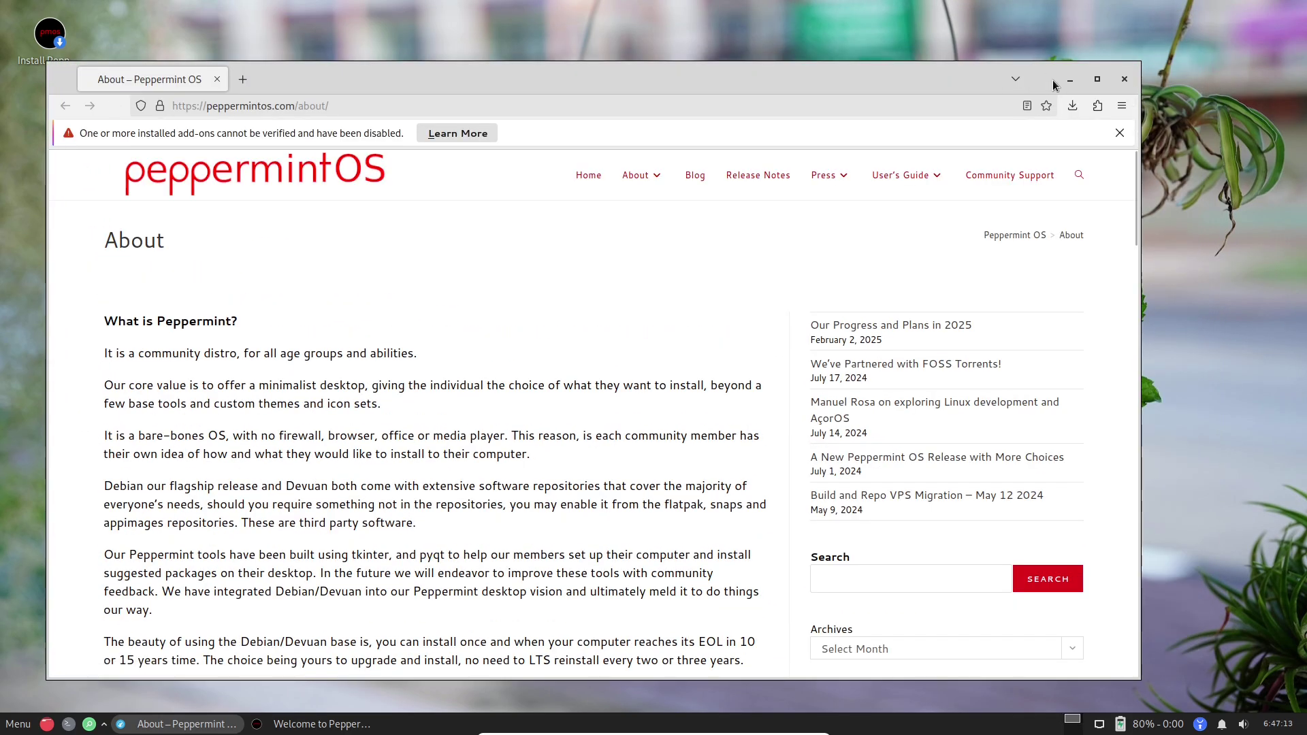
pyautogui.click(1096, 79)
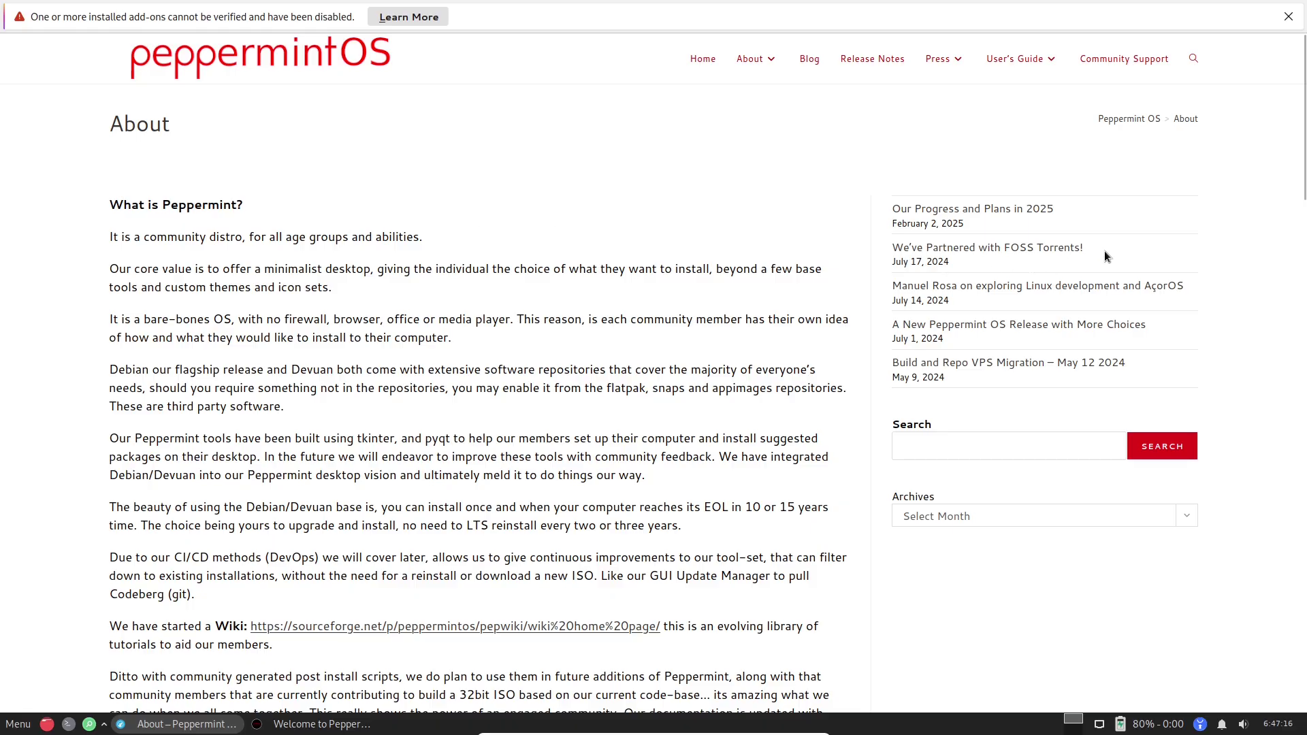
pyautogui.moveTo(1301, 174); pyautogui.dragTo(1303, 565)
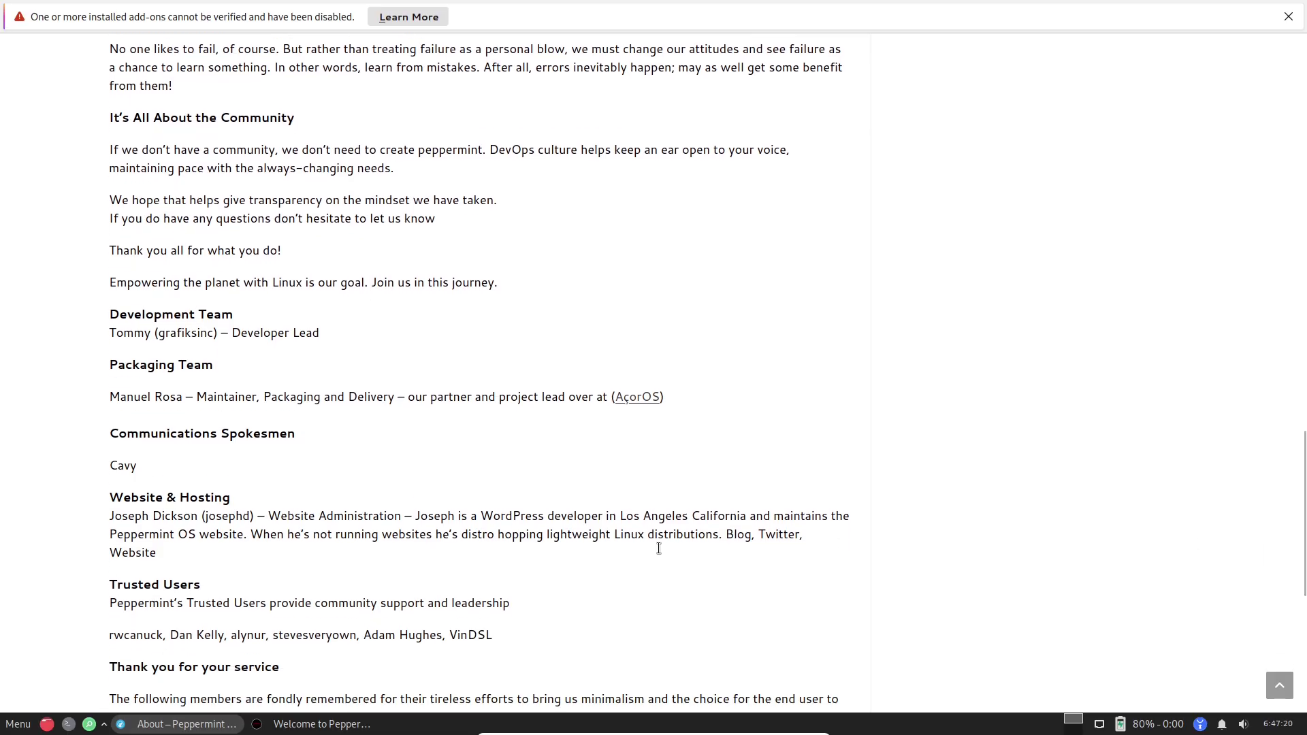
pyautogui.click(319, 724)
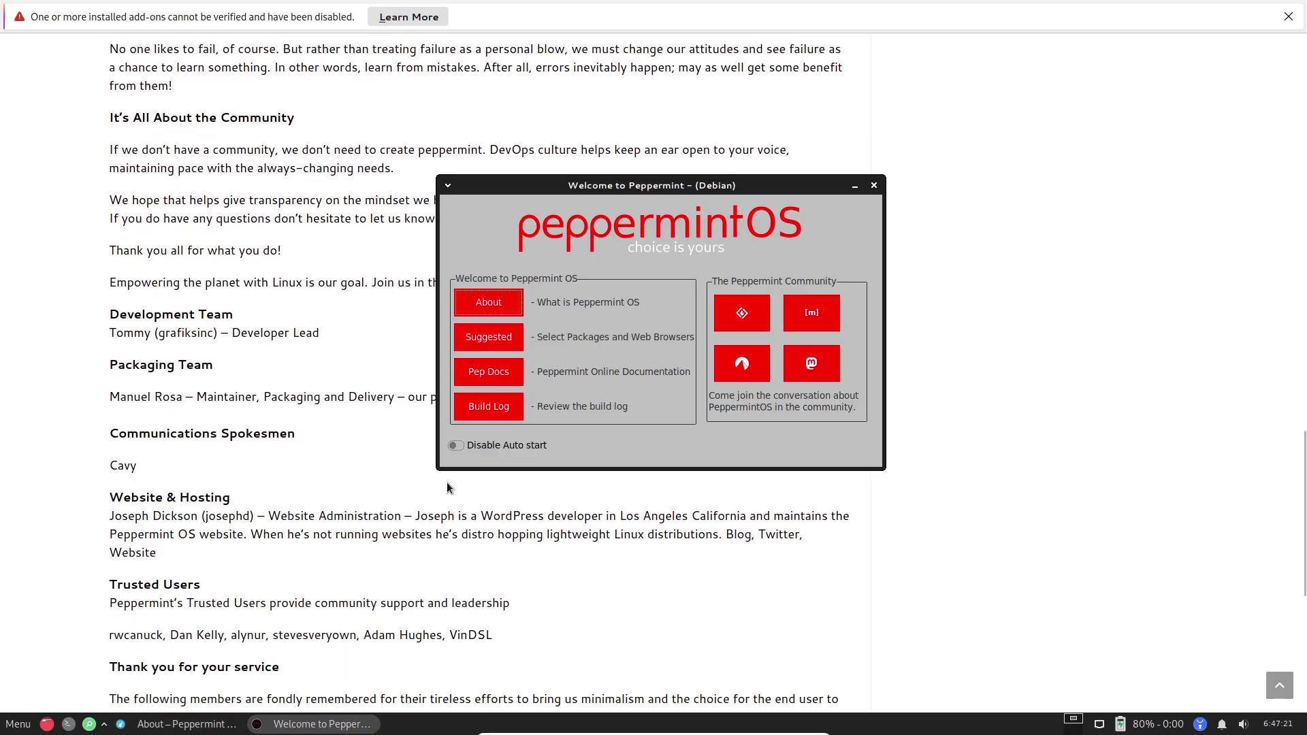
pyautogui.click(513, 342)
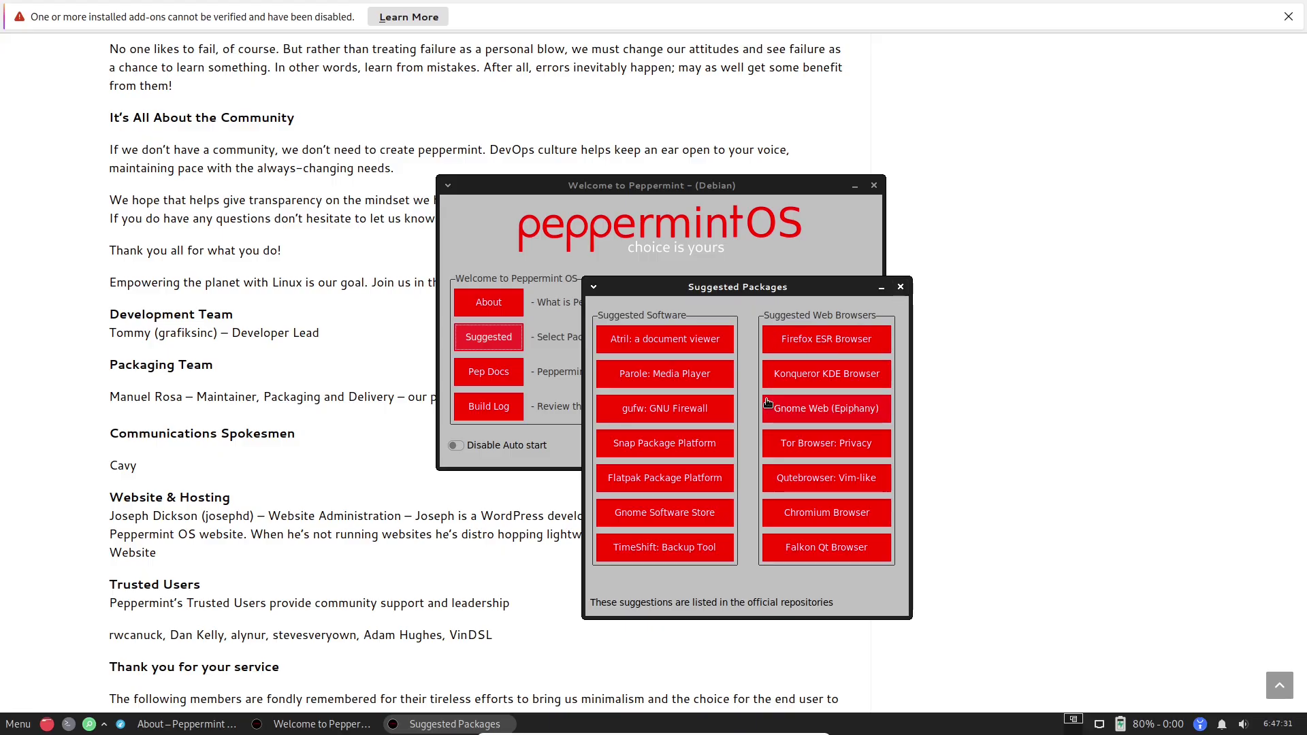
pyautogui.click(688, 445)
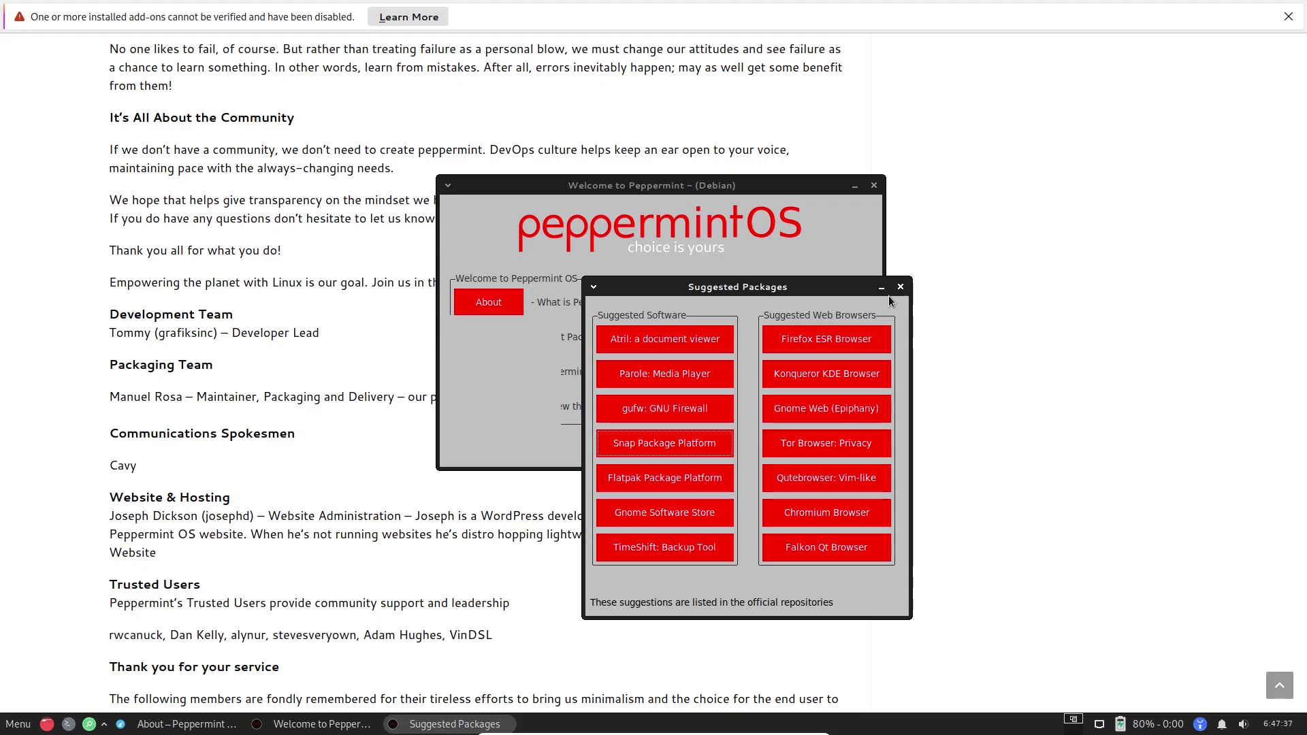
pyautogui.click(900, 287)
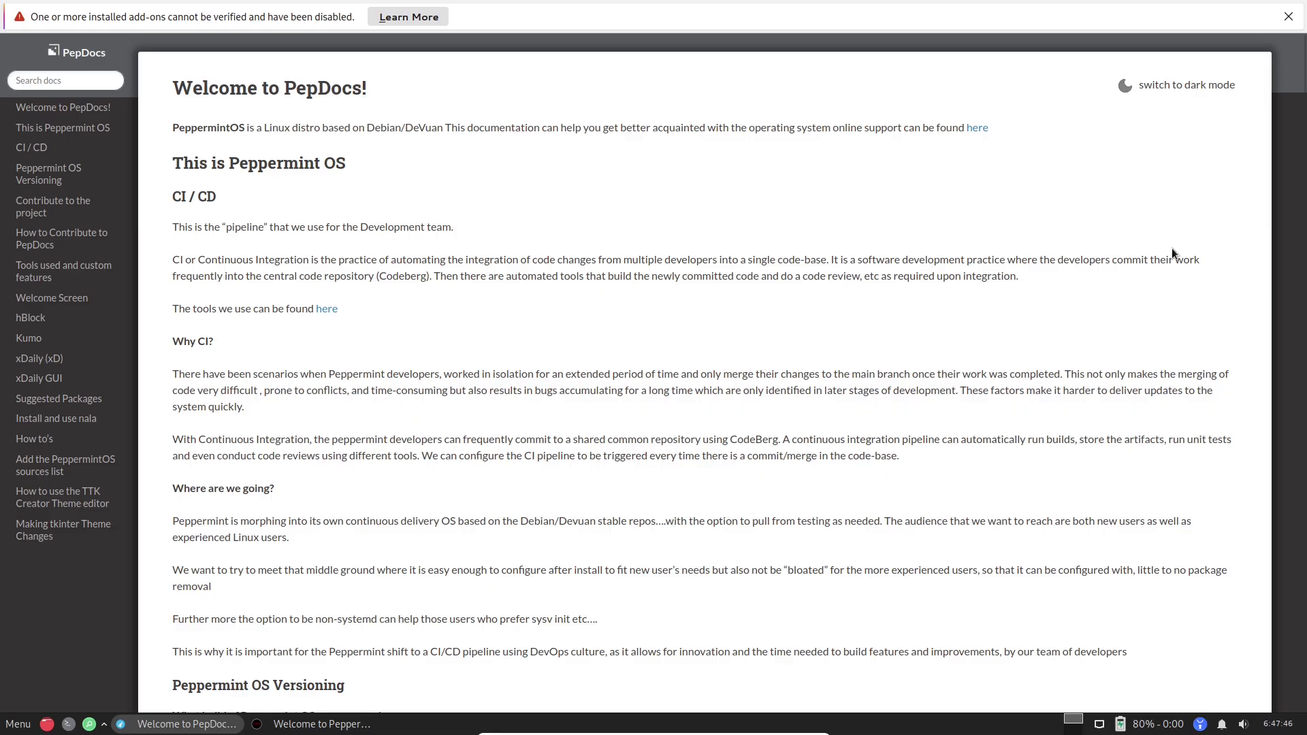
# Step: Close the PepDocs documentation tab, returning to the About page
pyautogui.moveTo(1293, 20)
pyautogui.moveTo(750, 16)
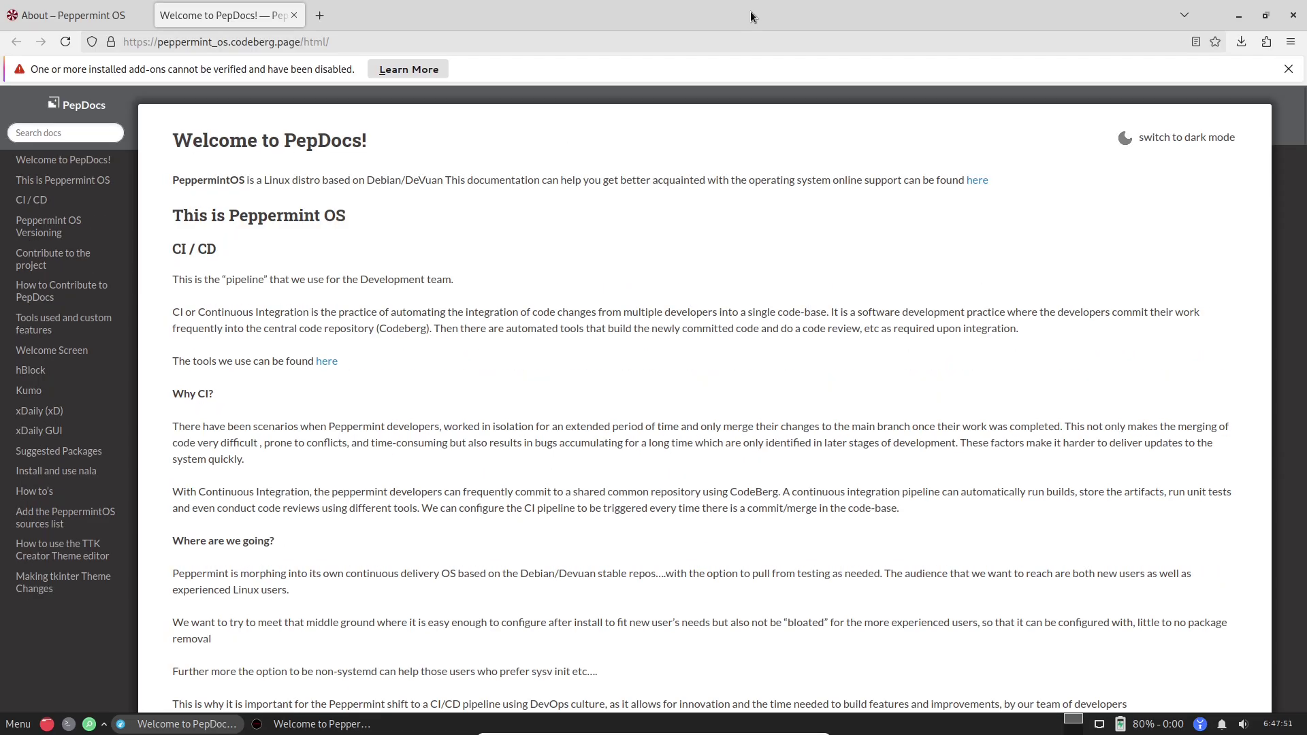
pyautogui.click(294, 14)
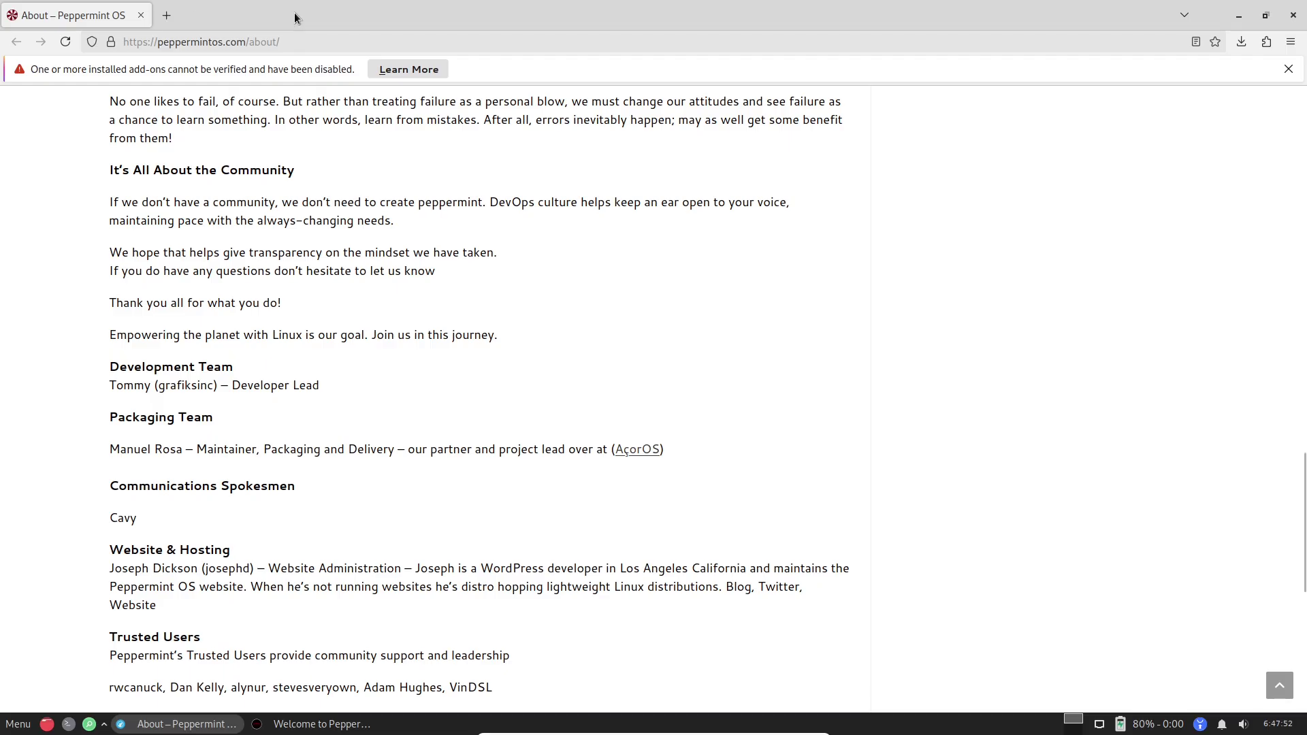
# Step: In a new tab, browse to the PeppermintOS SourceForge Files page listing isos and packages
pyautogui.click(166, 20)
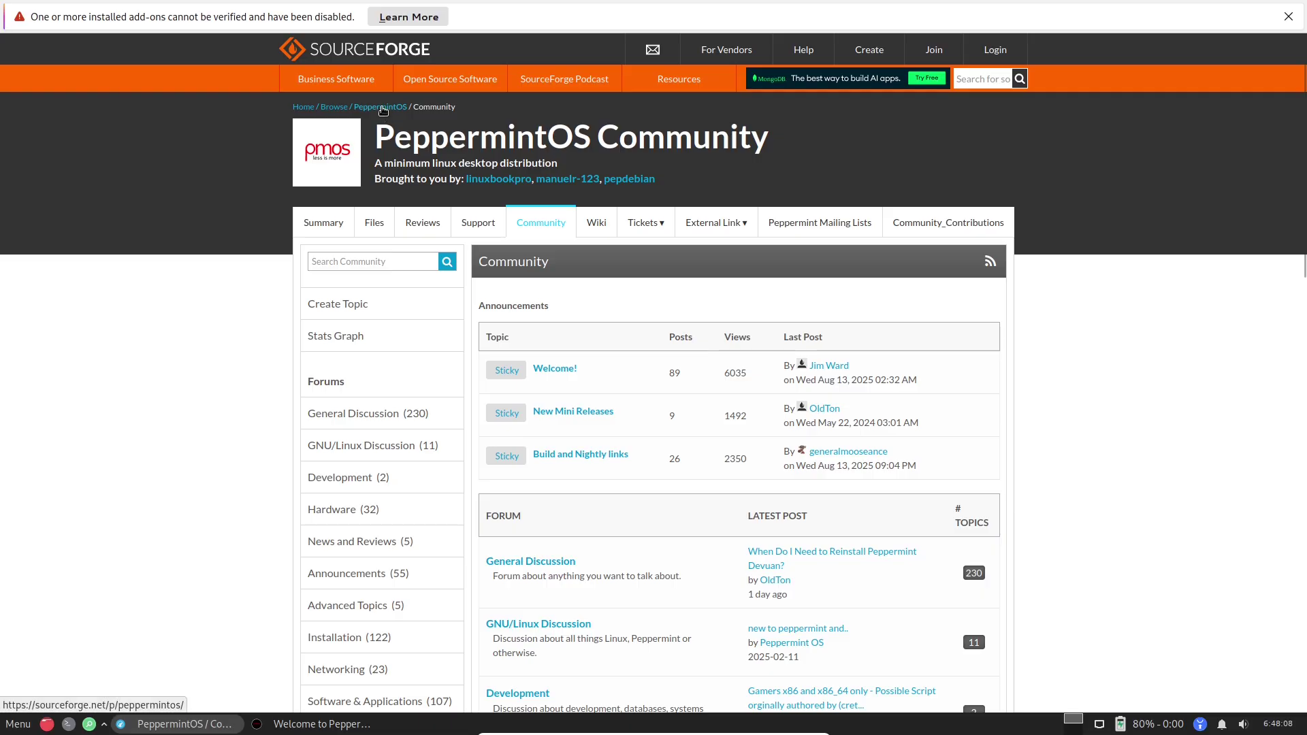
pyautogui.click(382, 108)
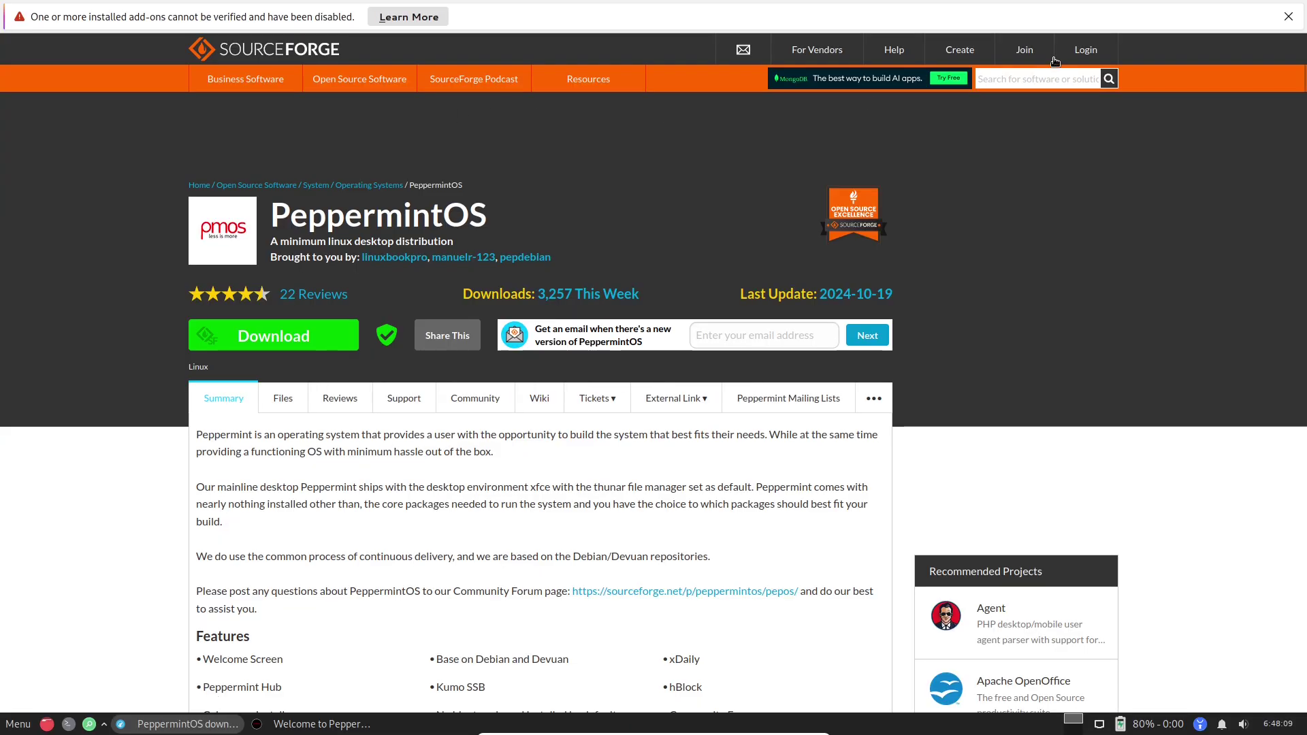
pyautogui.moveTo(1213, 15)
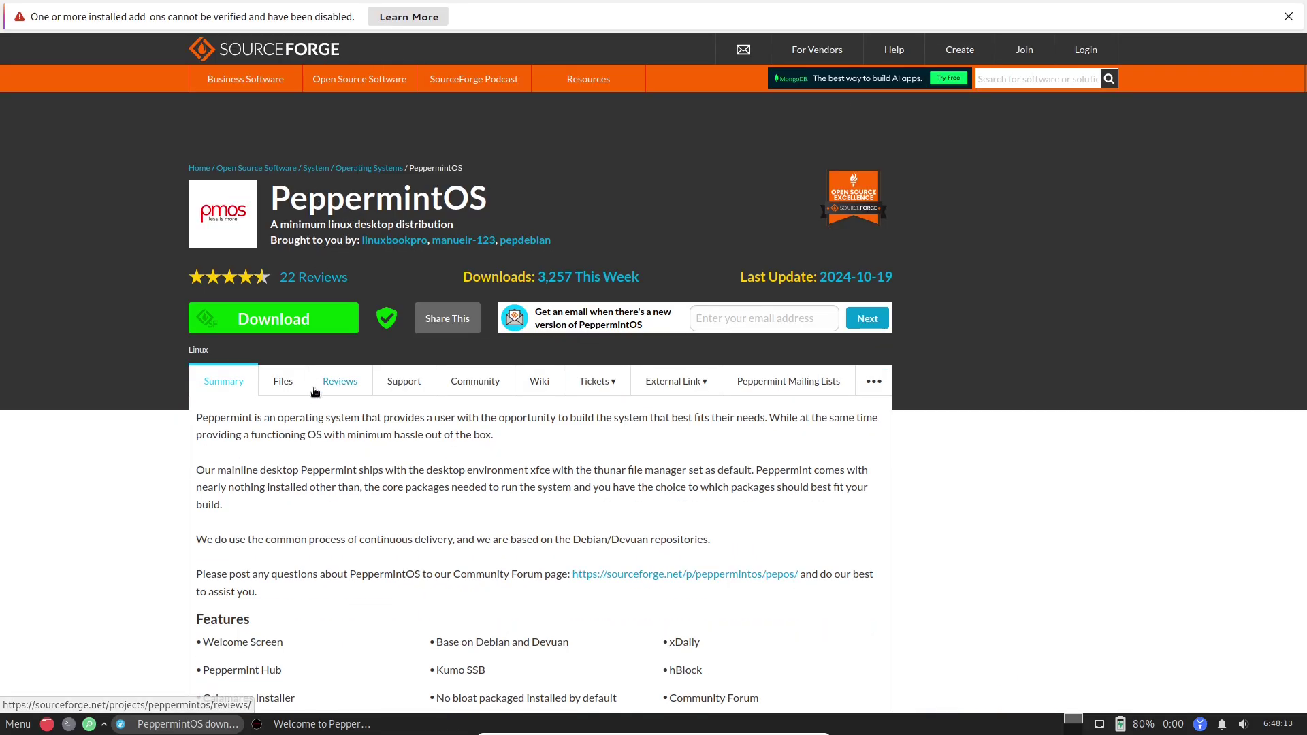
pyautogui.click(285, 383)
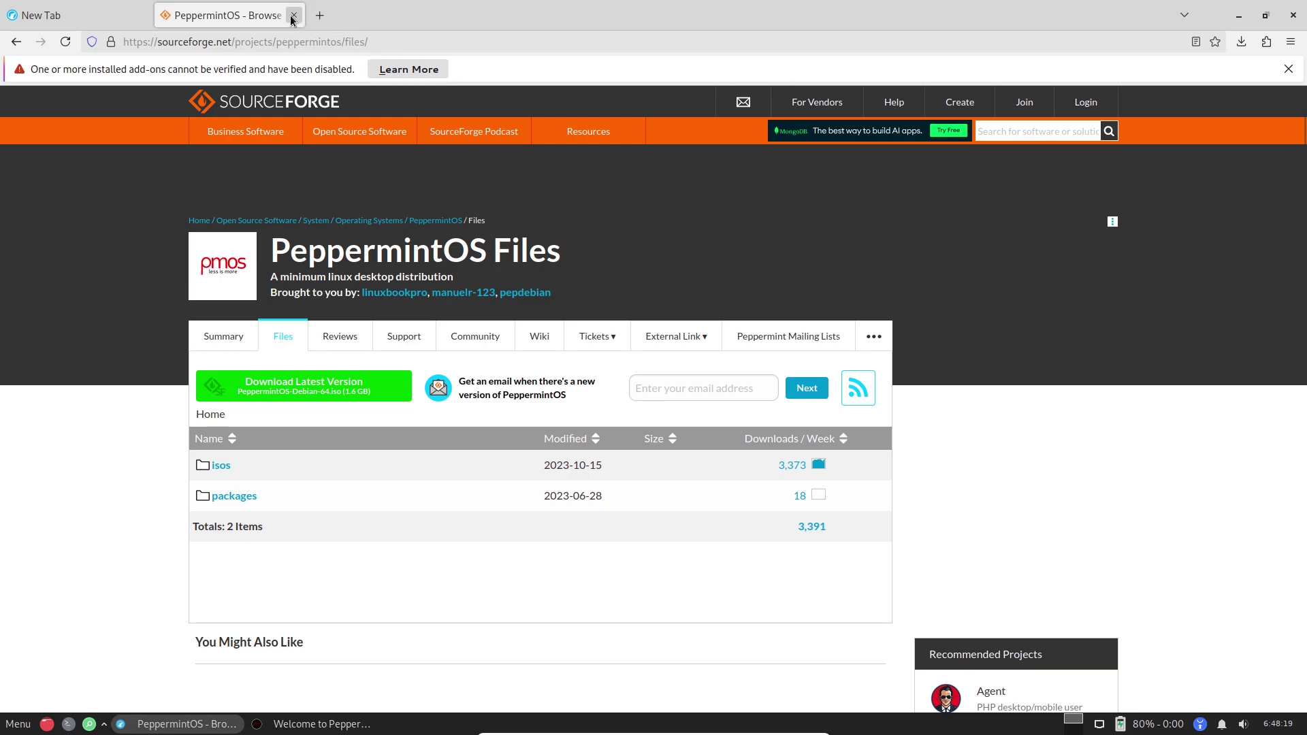
# Step: Close the SourceForge tab and load the about:support troubleshooting page
pyautogui.click(294, 15)
pyautogui.click(300, 40)
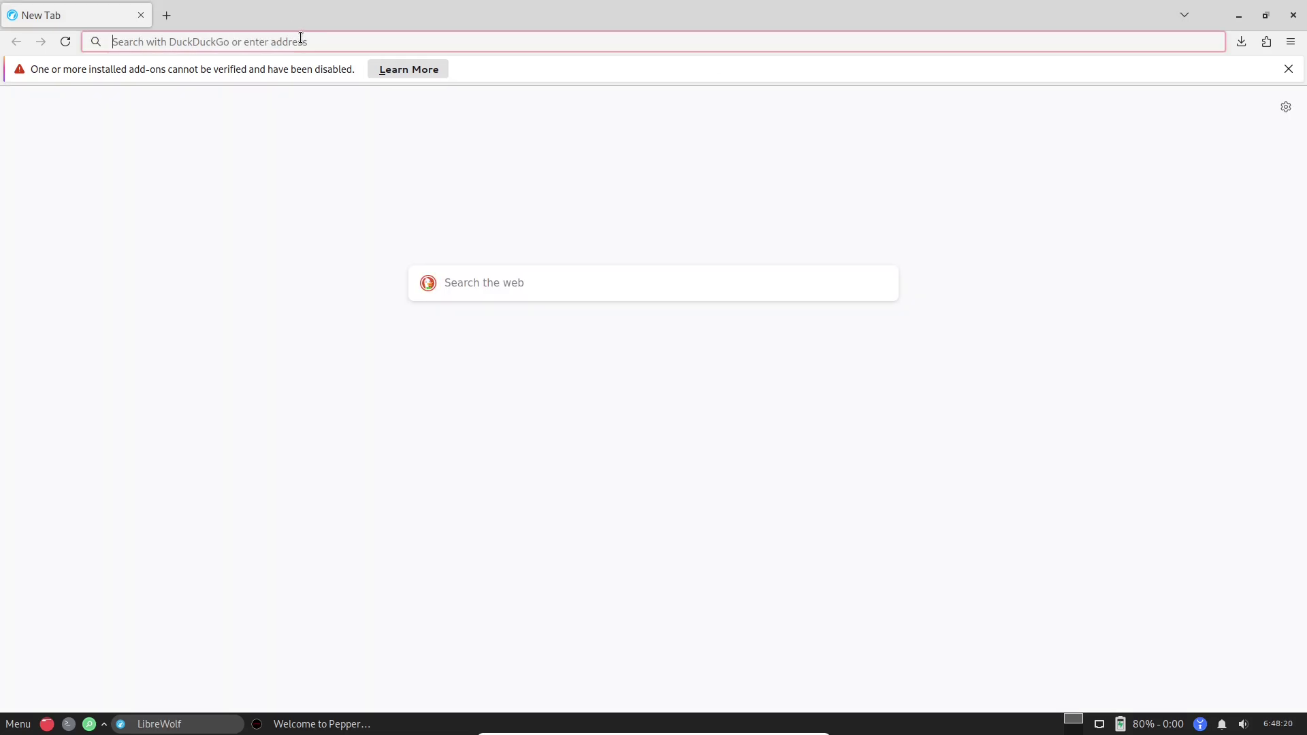
pyautogui.write('ab')
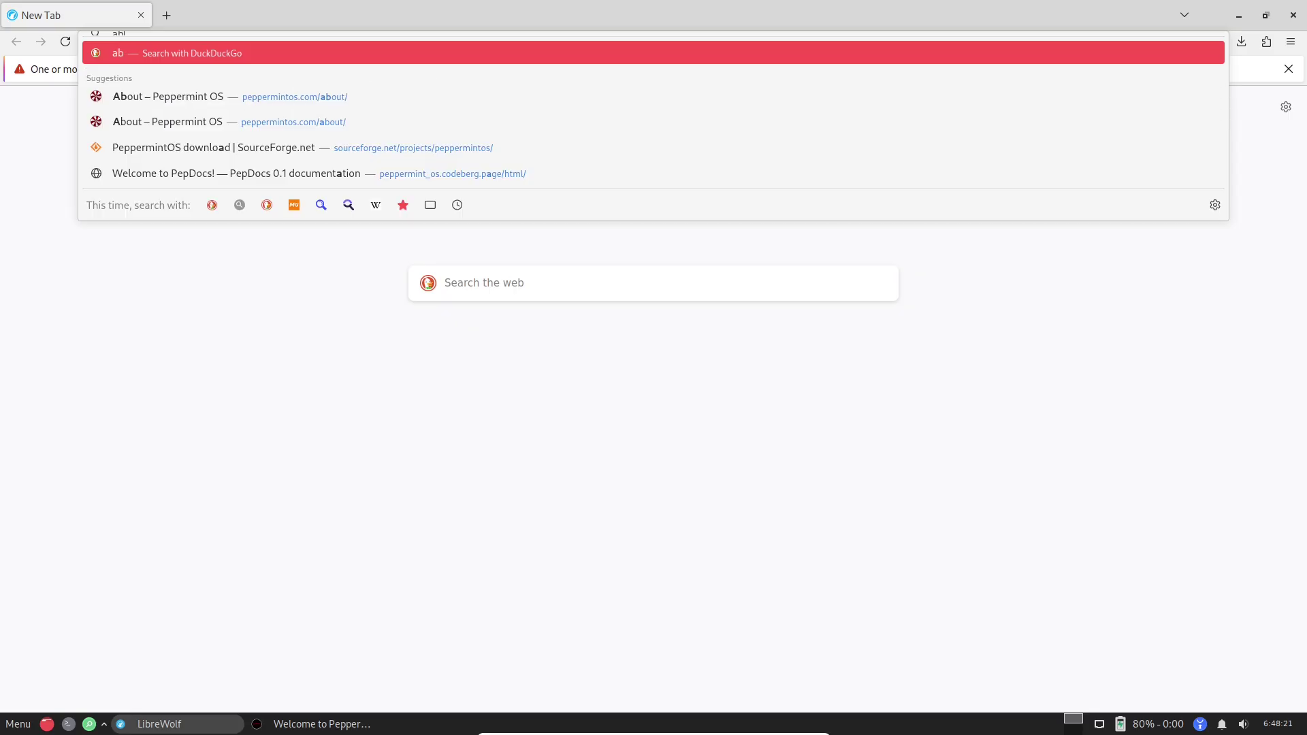
pyautogui.write('out:')
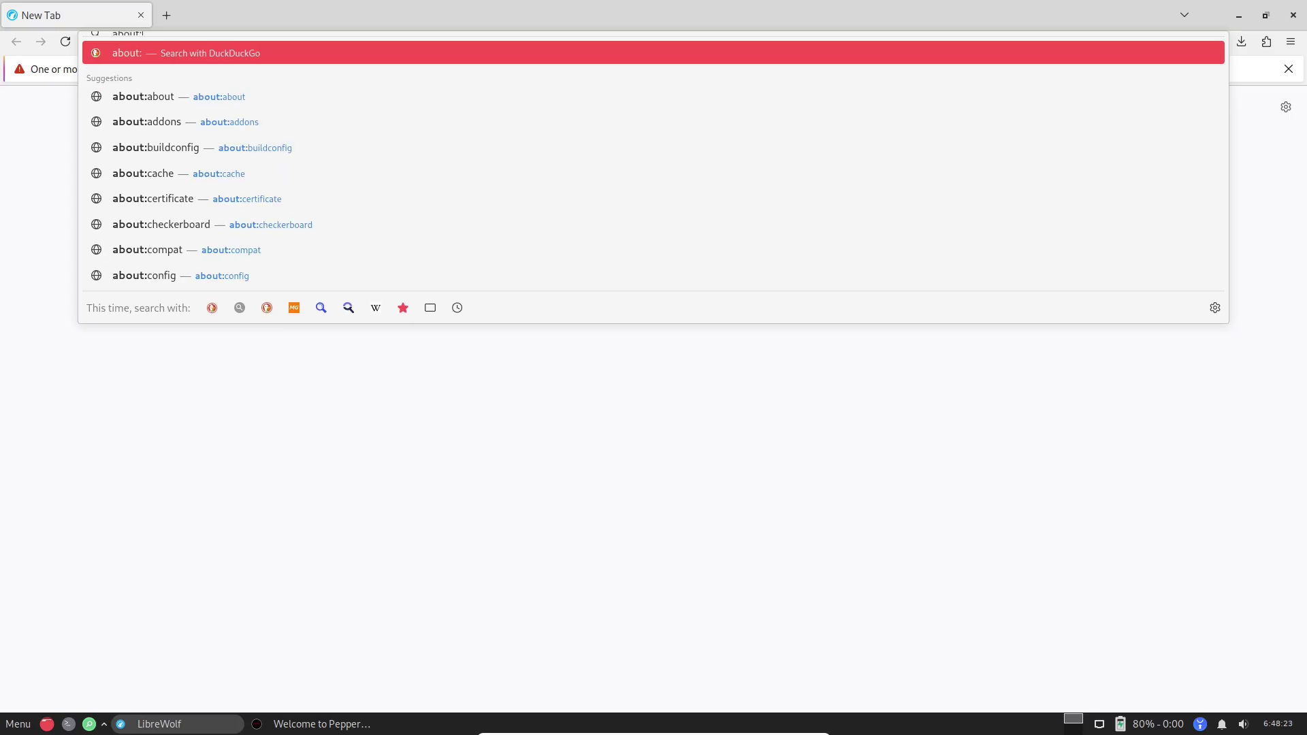
pyautogui.write('support')
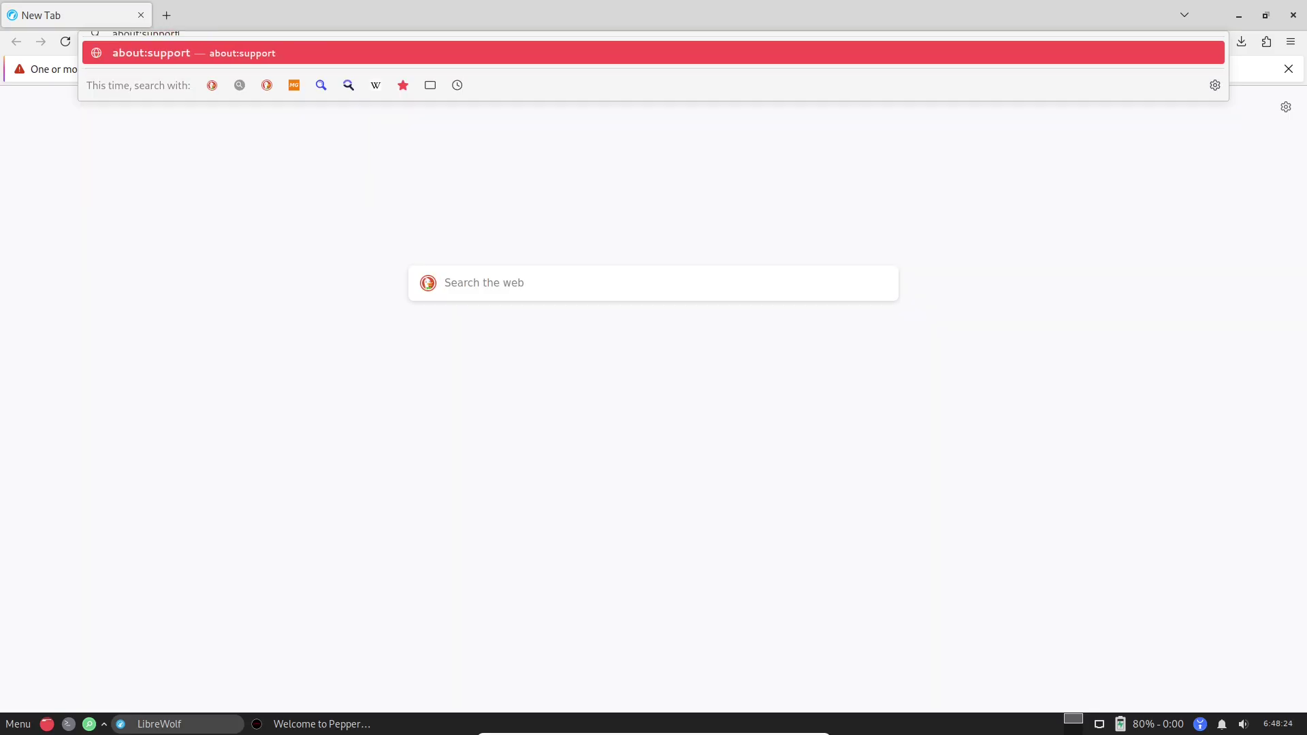
pyautogui.press('Return')
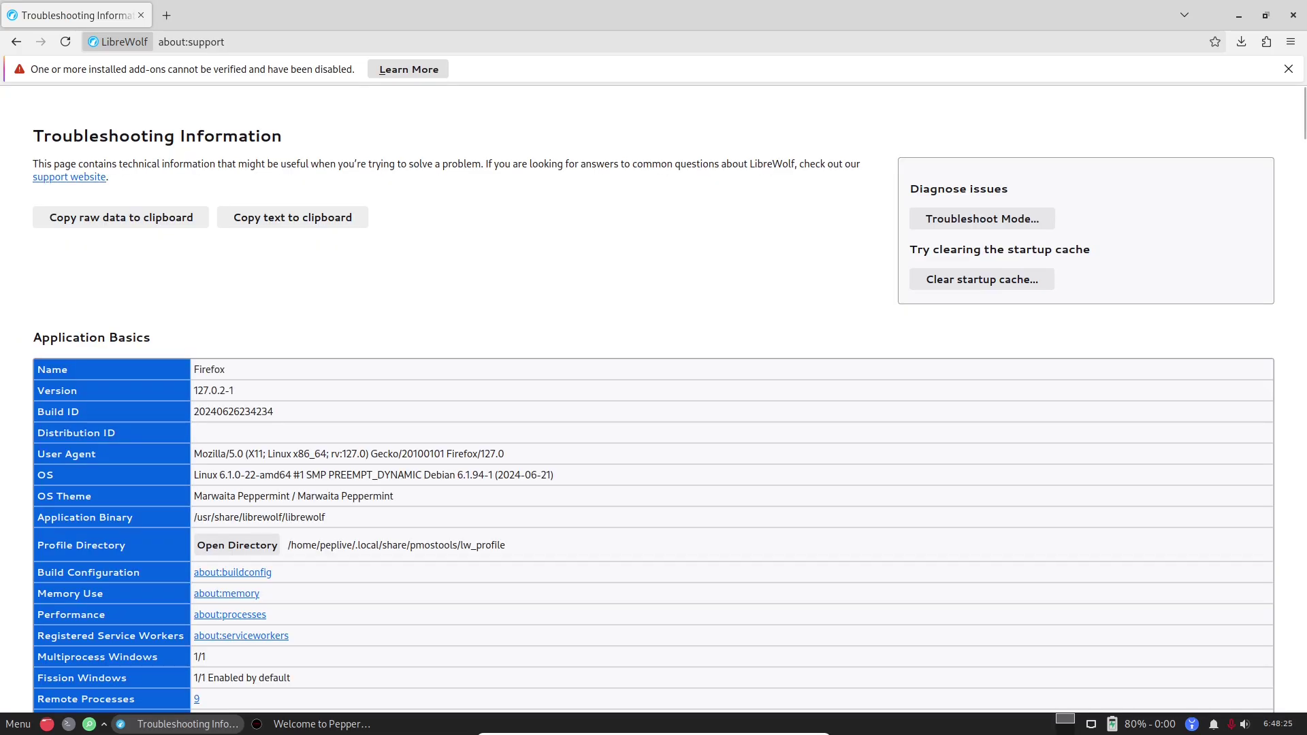
# Step: View the Troubleshooting Information page fullscreen, scrolling through its contents
pyautogui.press('F11')
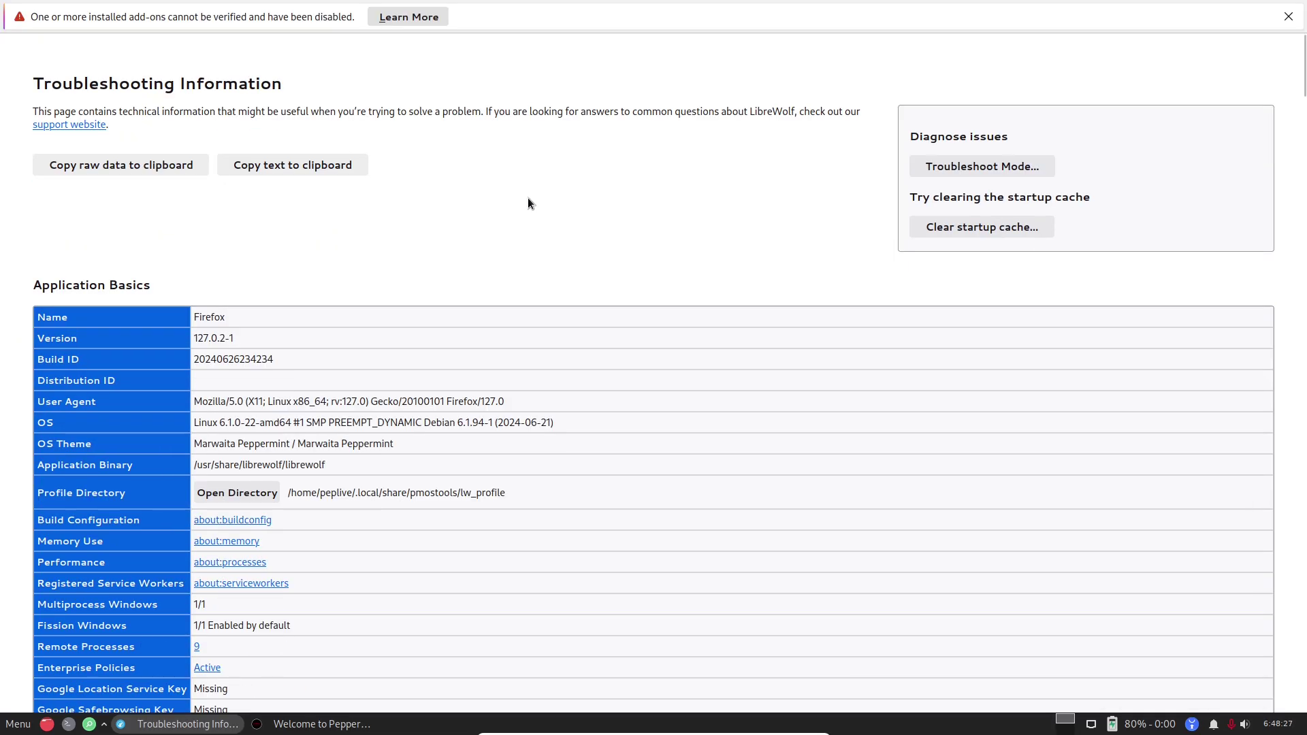
pyautogui.moveTo(1303, 87); pyautogui.dragTo(1304, 136)
pyautogui.scroll(10, 1304, 136)
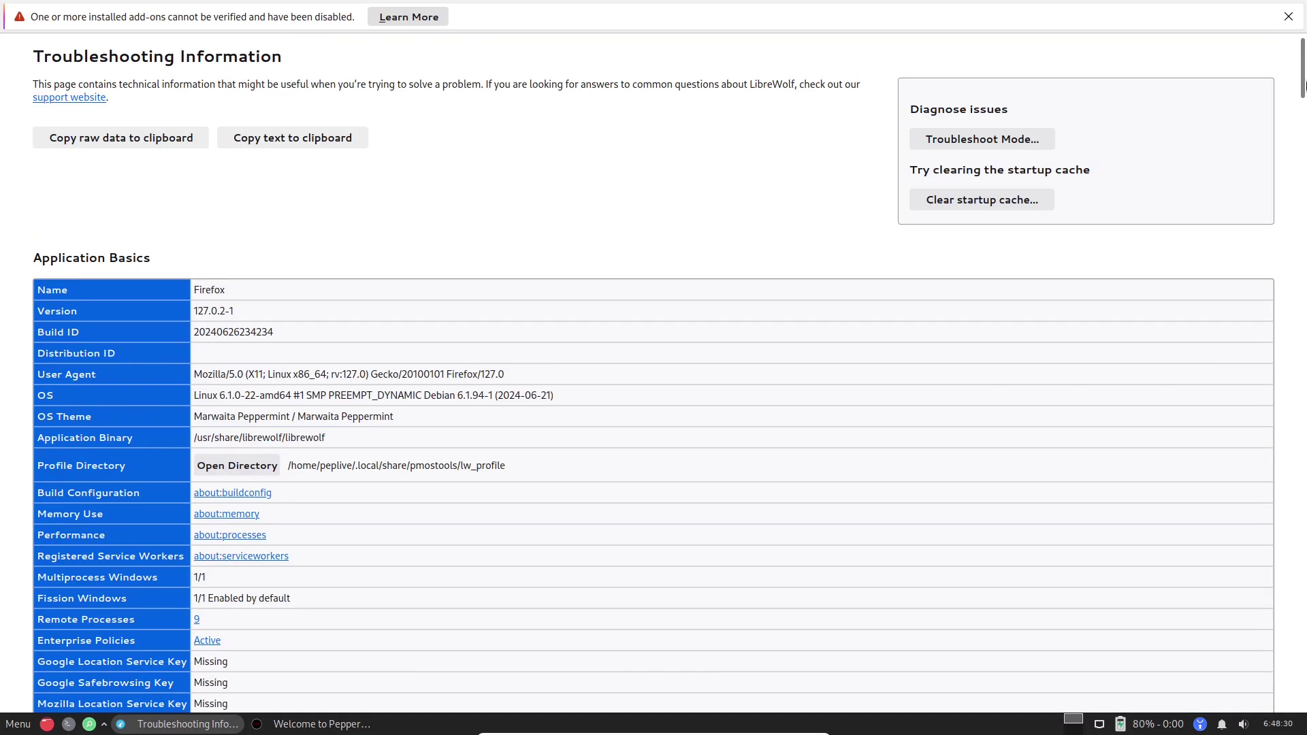
pyautogui.moveTo(1304, 107); pyautogui.dragTo(1297, 315)
pyautogui.scroll(-1, 1291, 296)
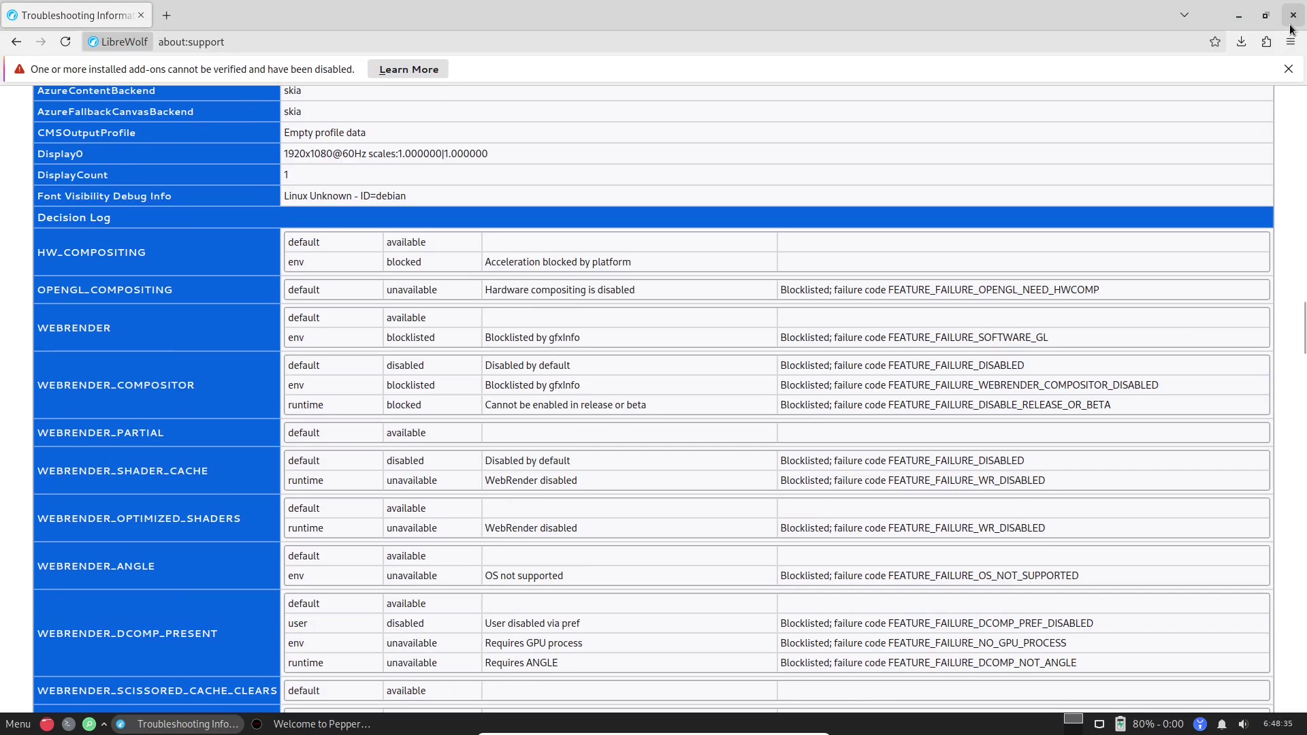
# Step: Close LibreWolf and the Welcome window, then launch Install Peppermint from the desktop
pyautogui.click(1291, 29)
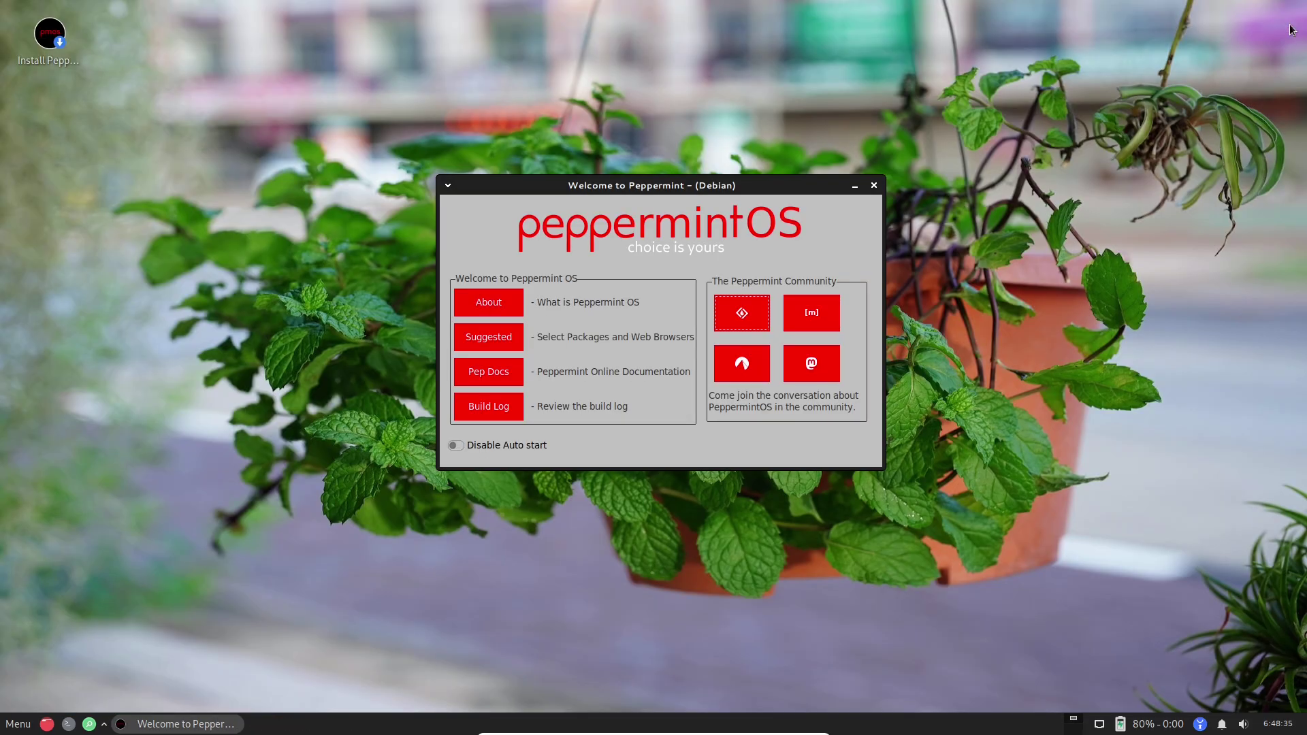
pyautogui.click(874, 185)
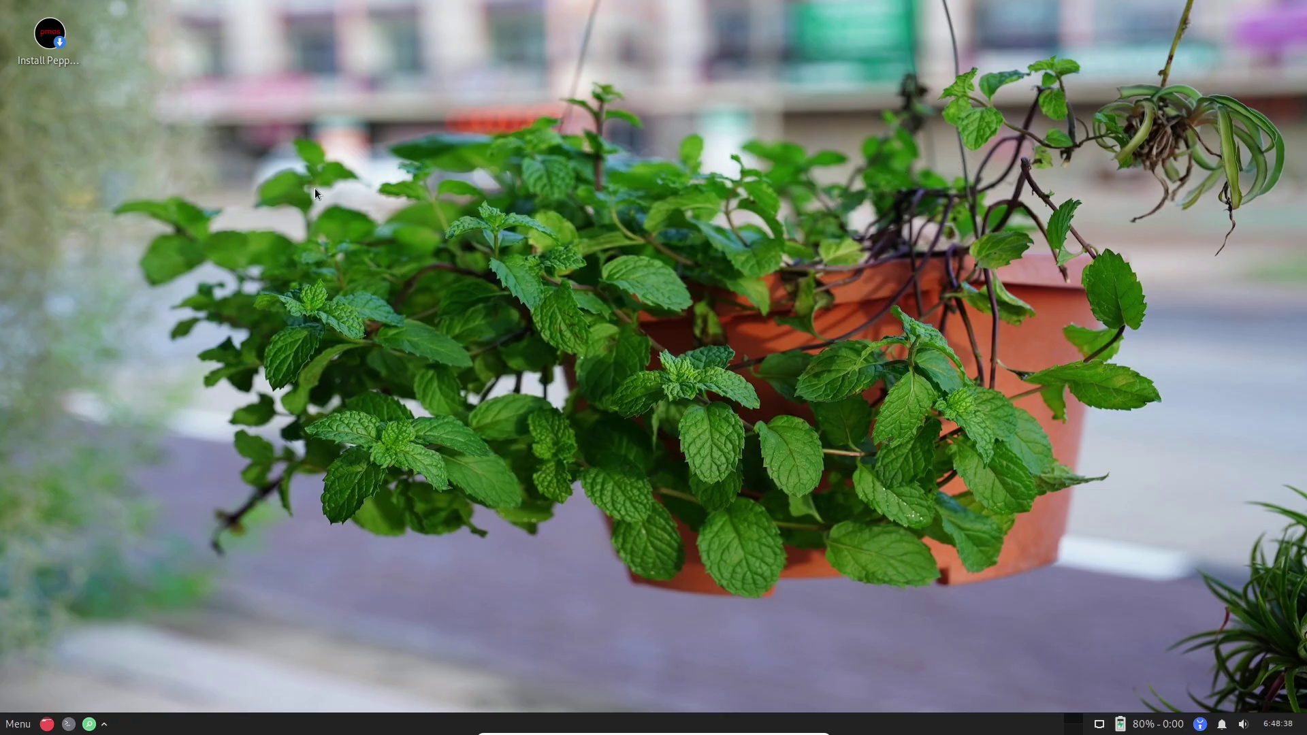
pyautogui.rightClick(44, 43)
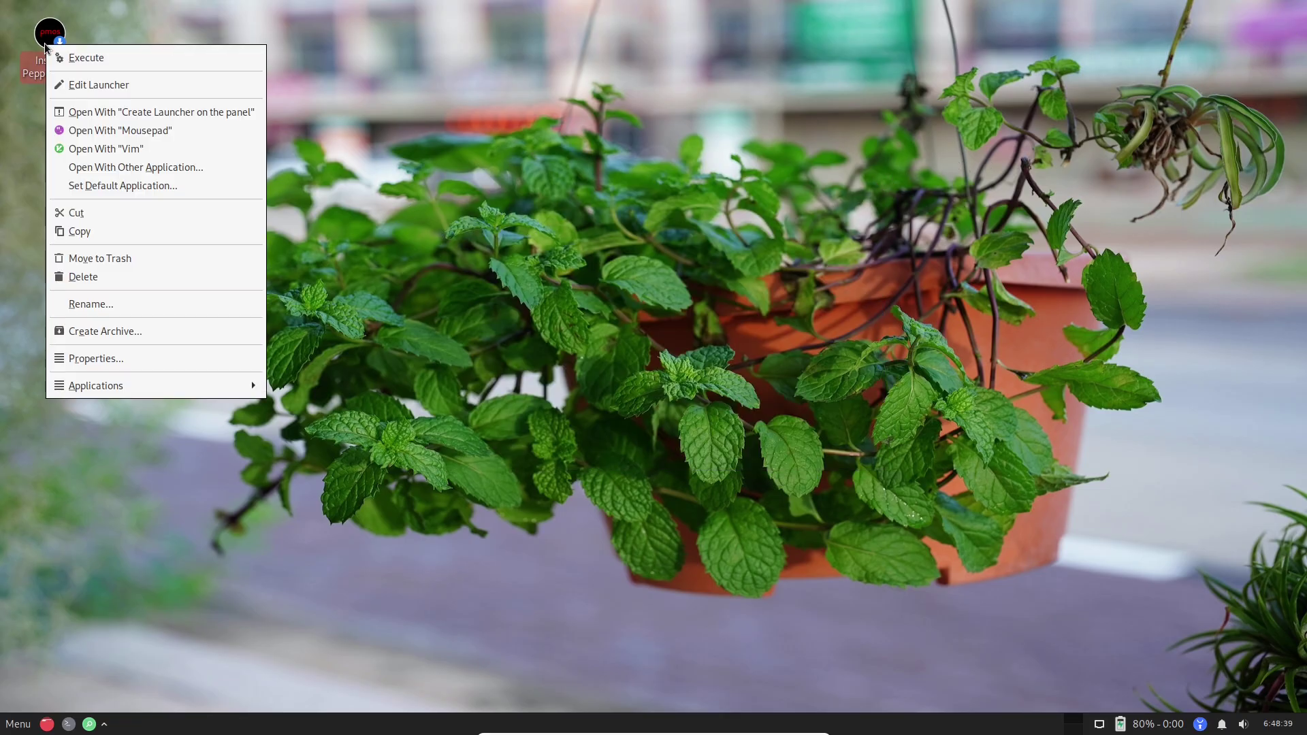
pyautogui.click(86, 56)
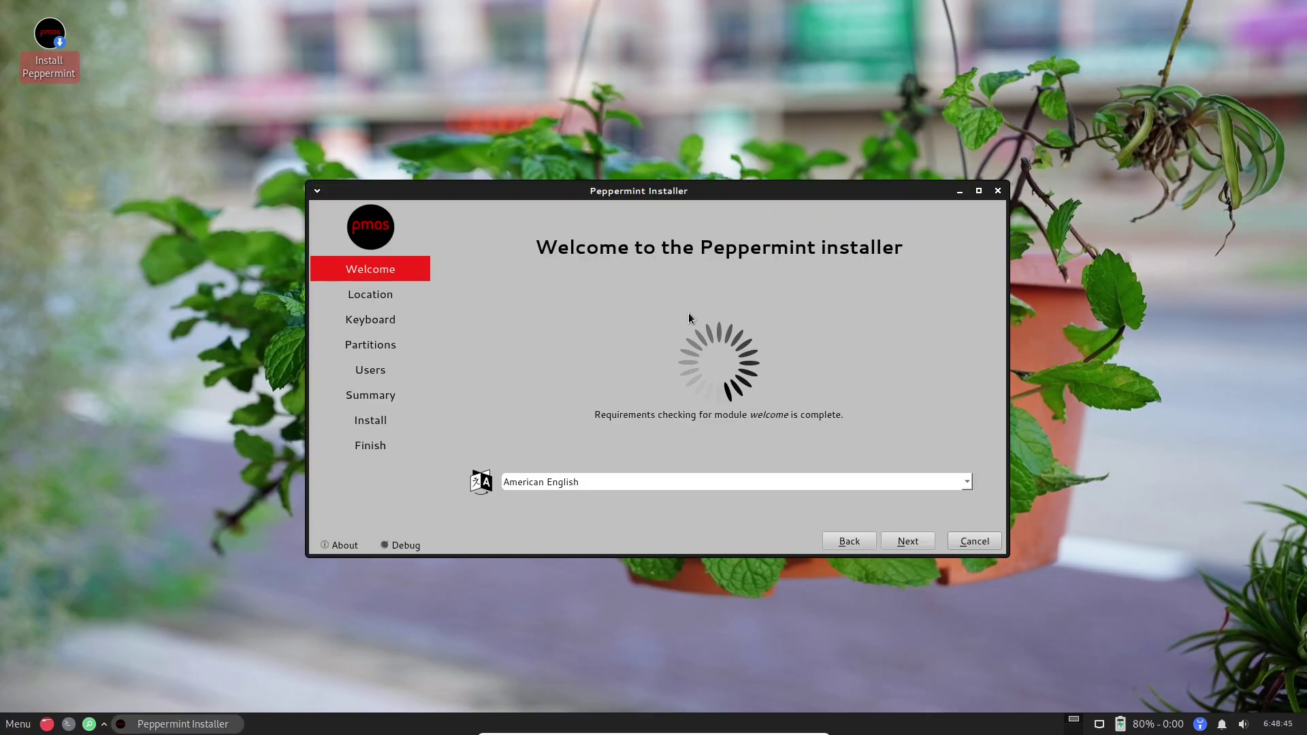
# Step: Maximize the installer and view, then dismiss, its About Calamares information
pyautogui.click(978, 190)
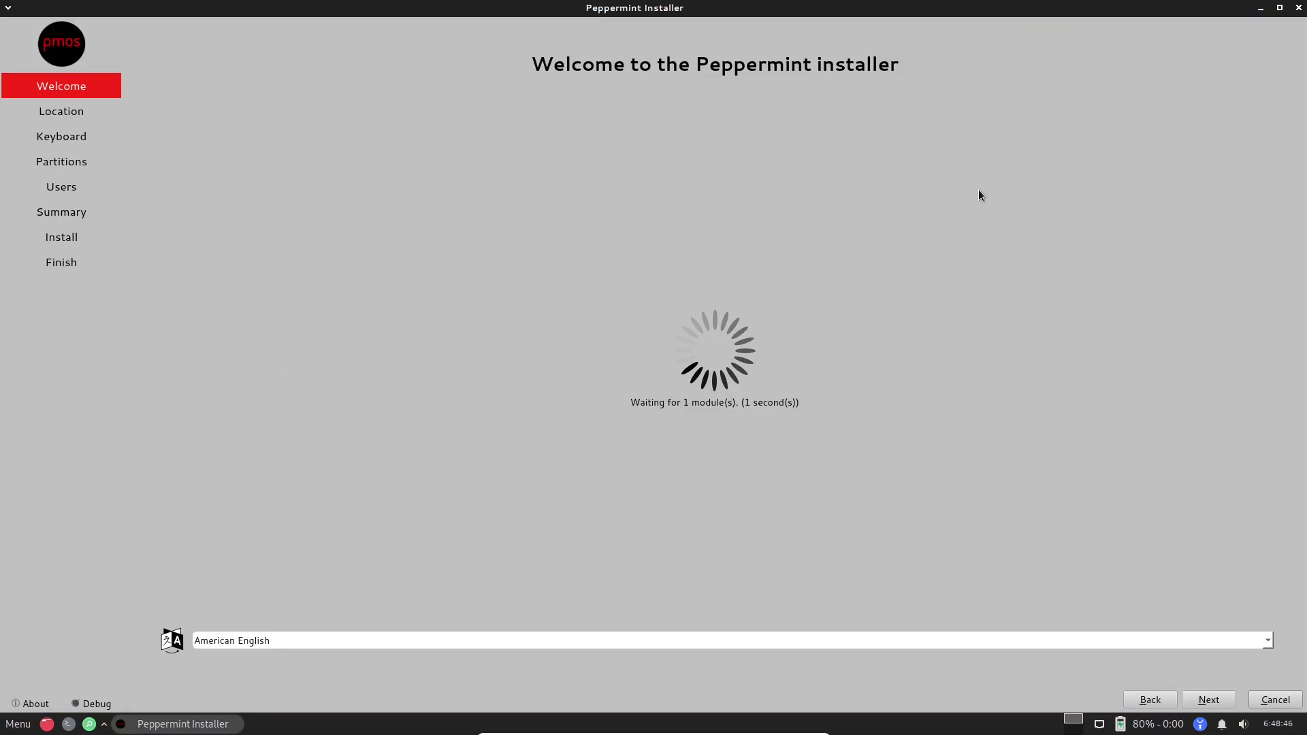
pyautogui.click(40, 704)
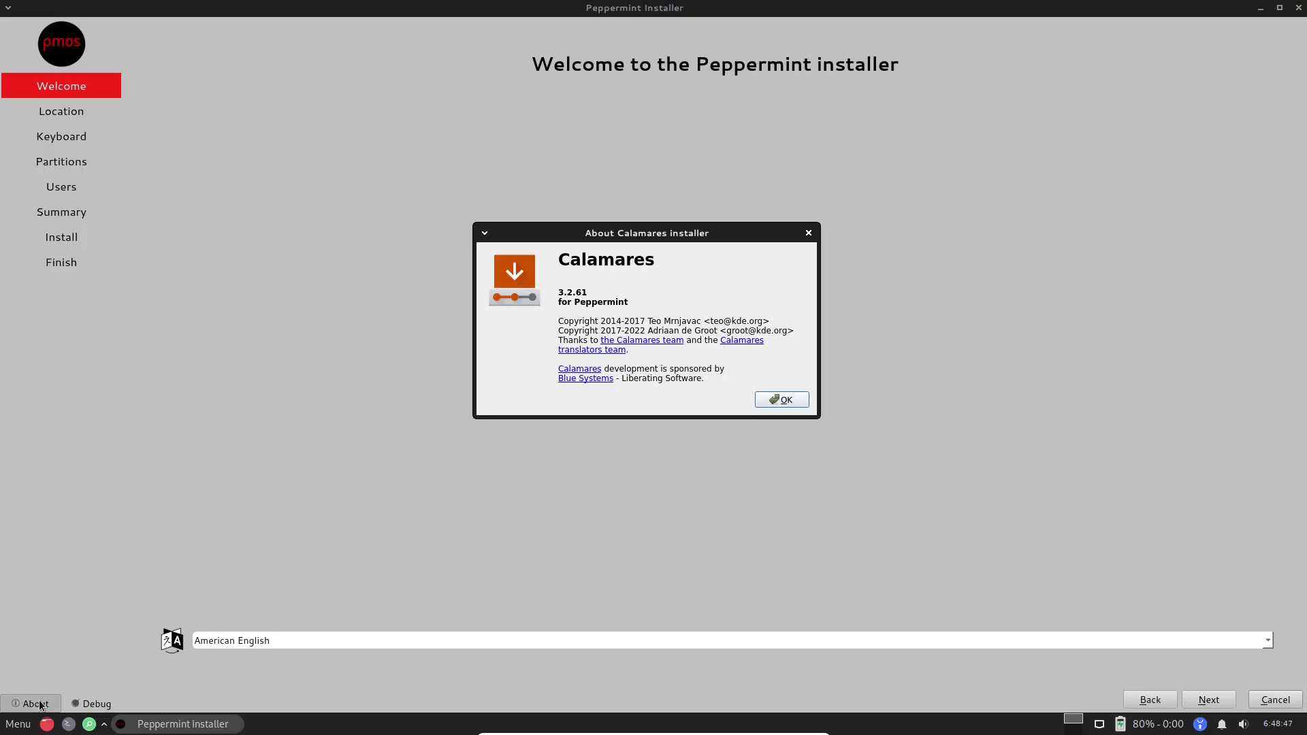
pyautogui.click(798, 402)
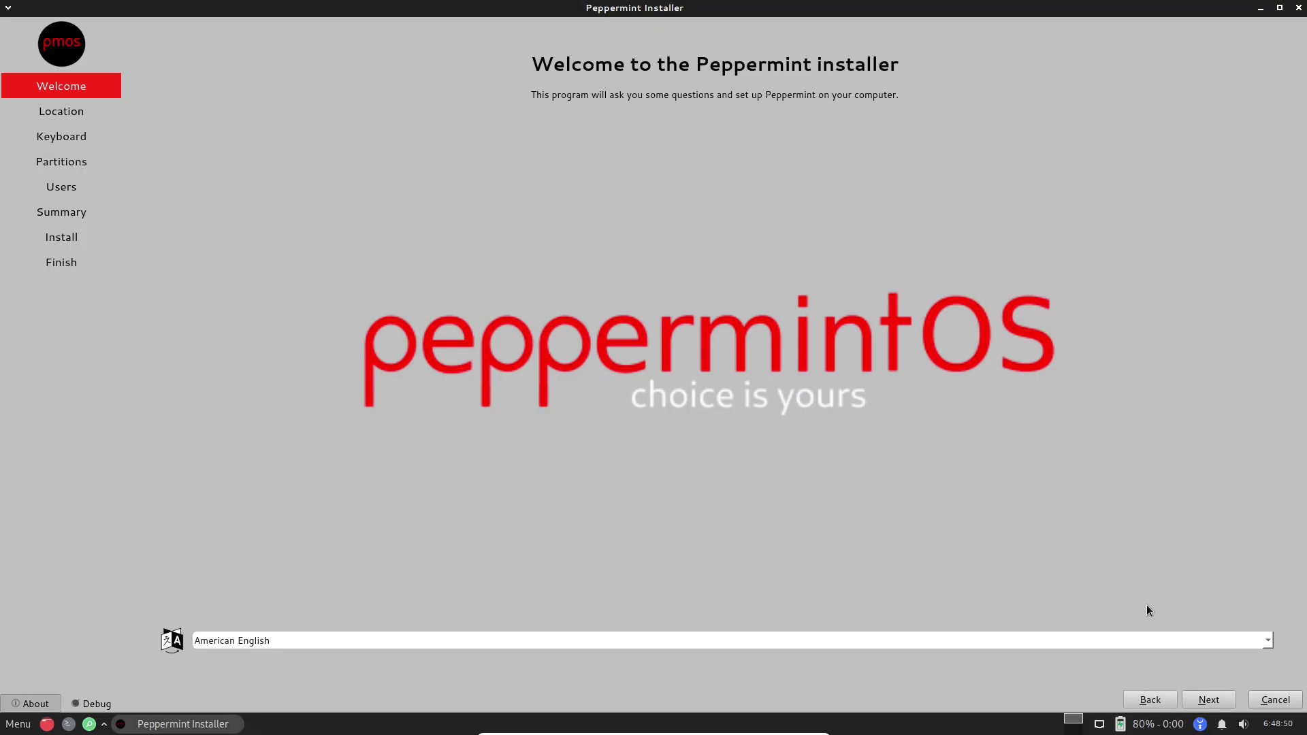
# Step: Set the timezone to Los Angeles and inspect both locale settings without changing them
pyautogui.click(1200, 697)
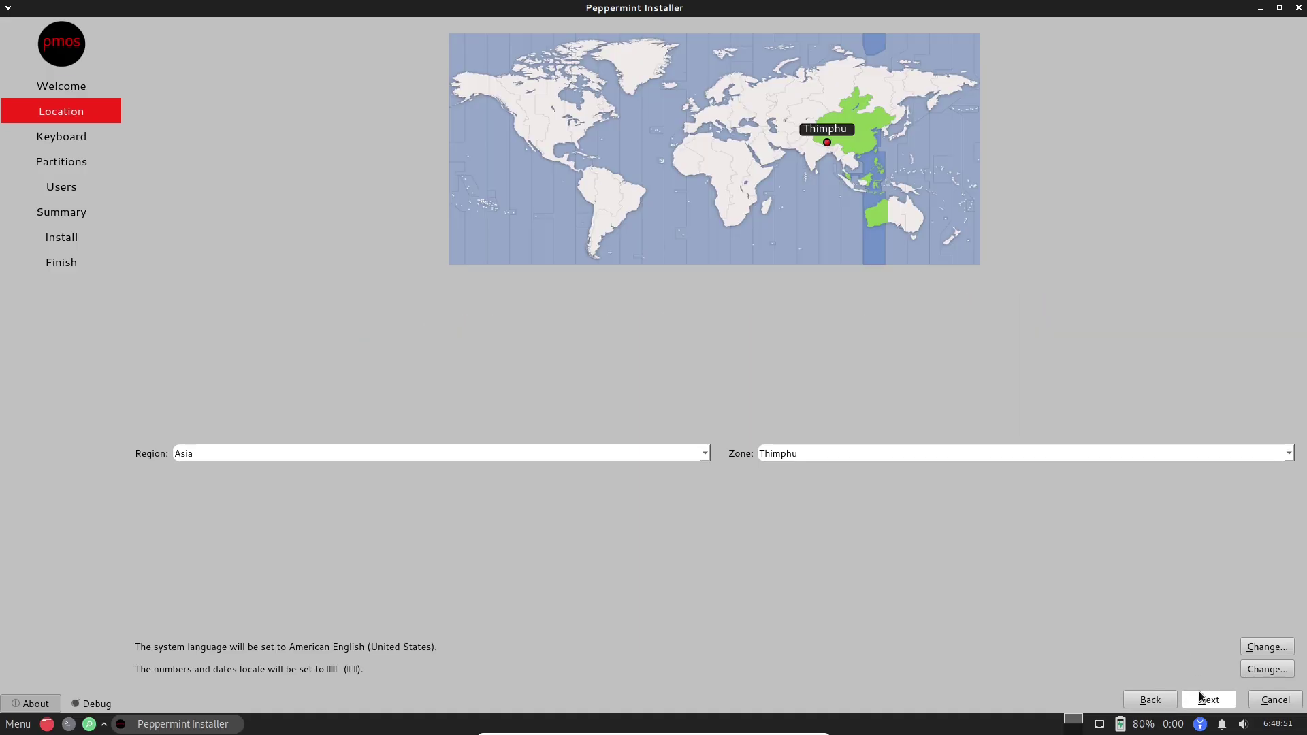
pyautogui.click(521, 136)
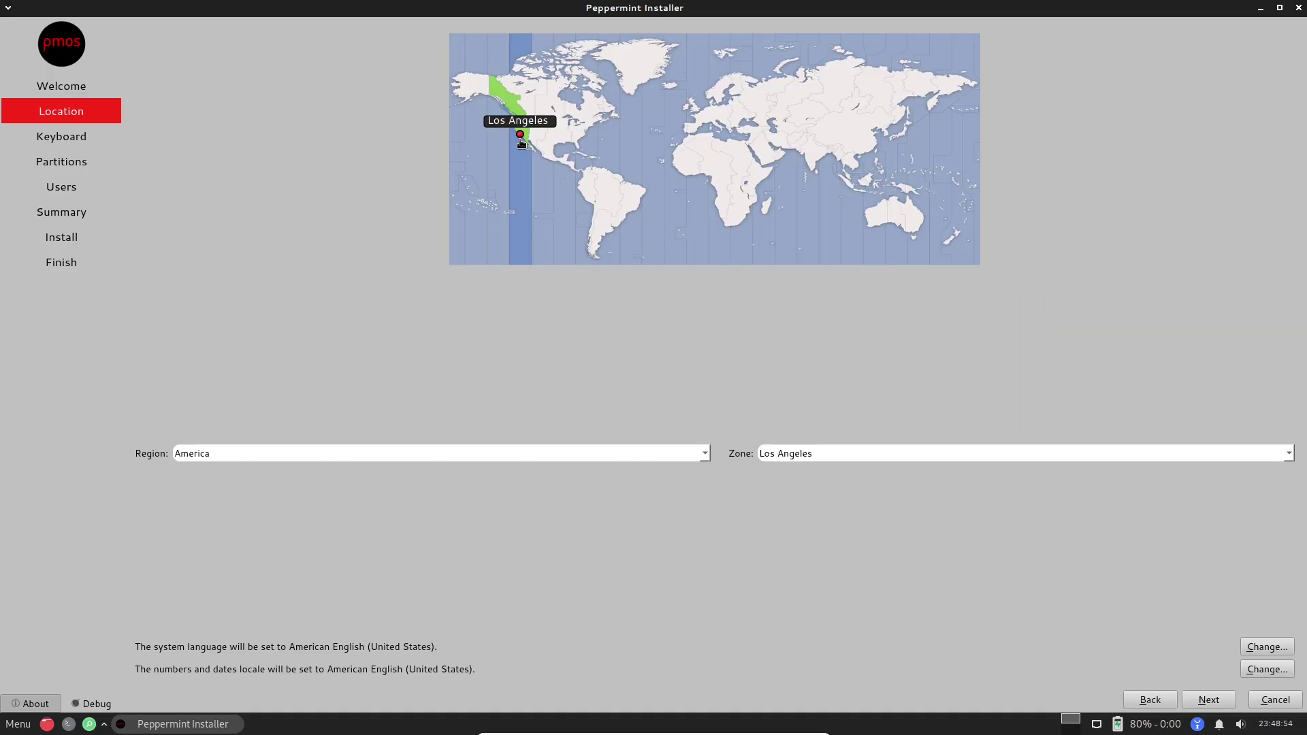
pyautogui.click(1218, 708)
pyautogui.click(1157, 702)
pyautogui.click(1252, 648)
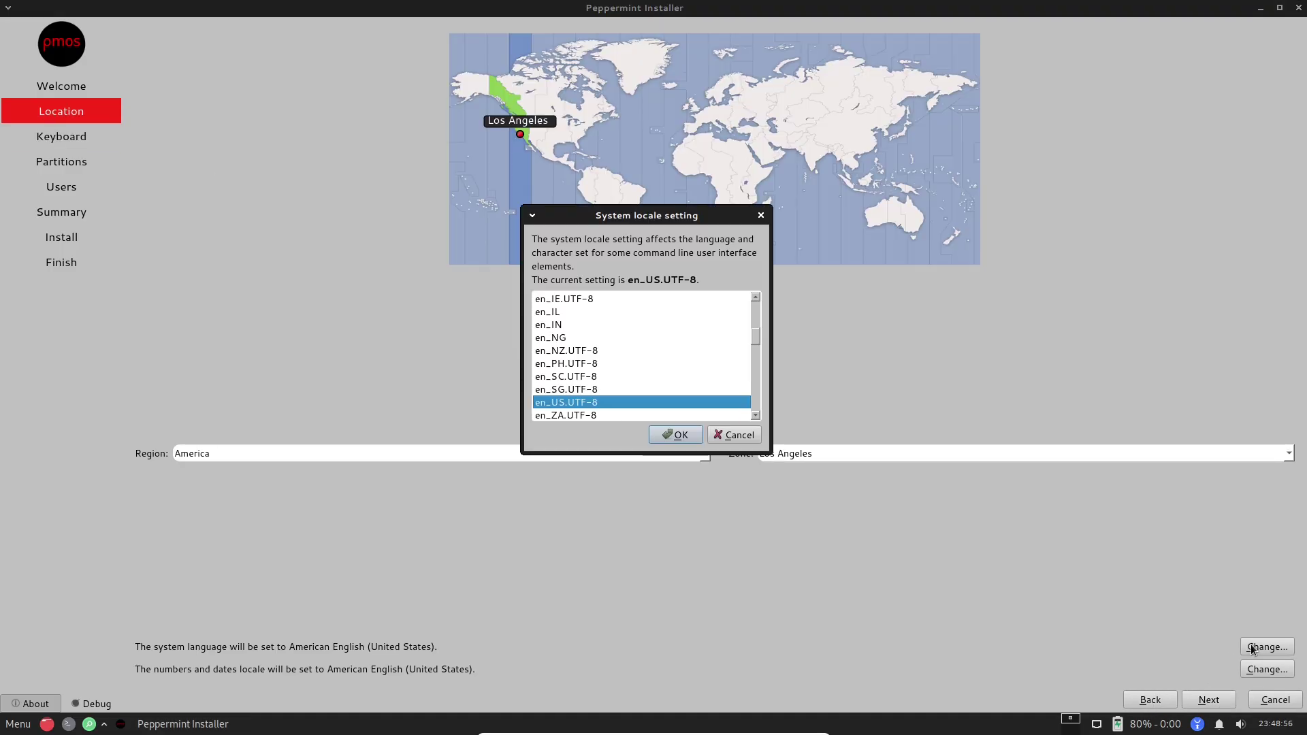
pyautogui.click(739, 436)
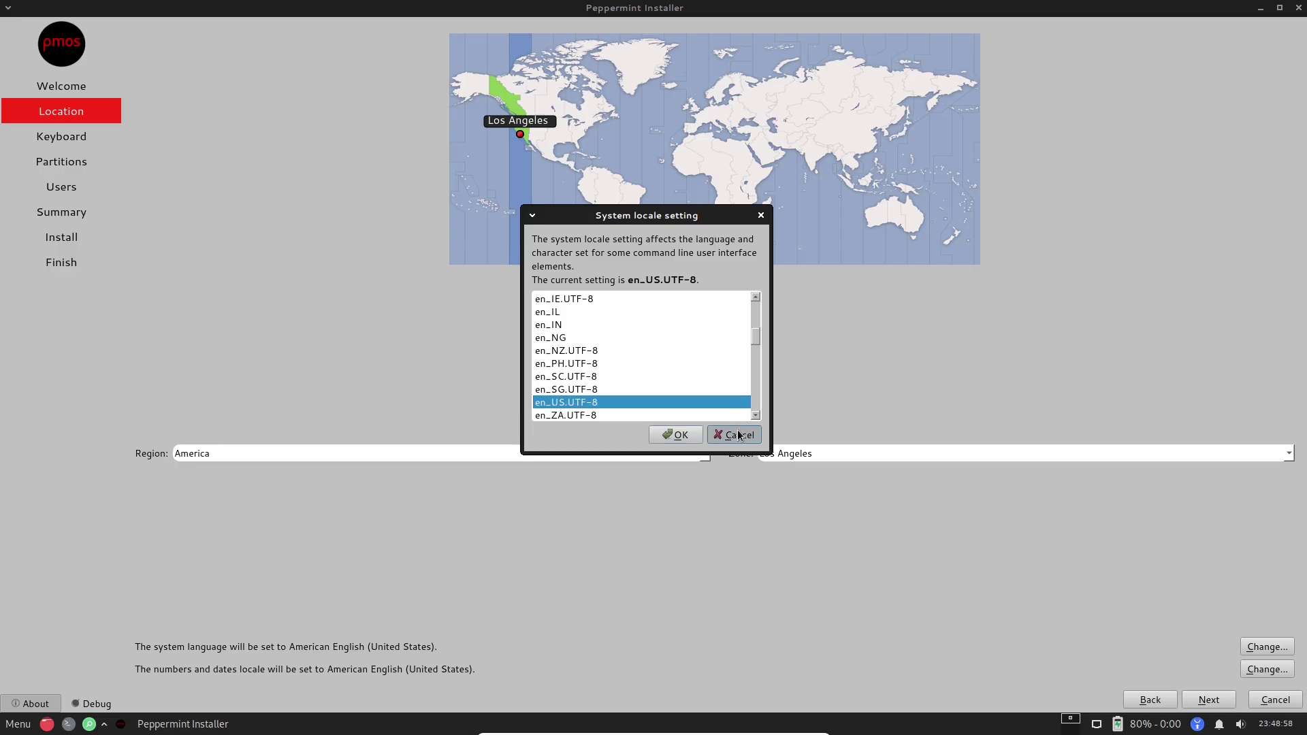
pyautogui.click(1264, 673)
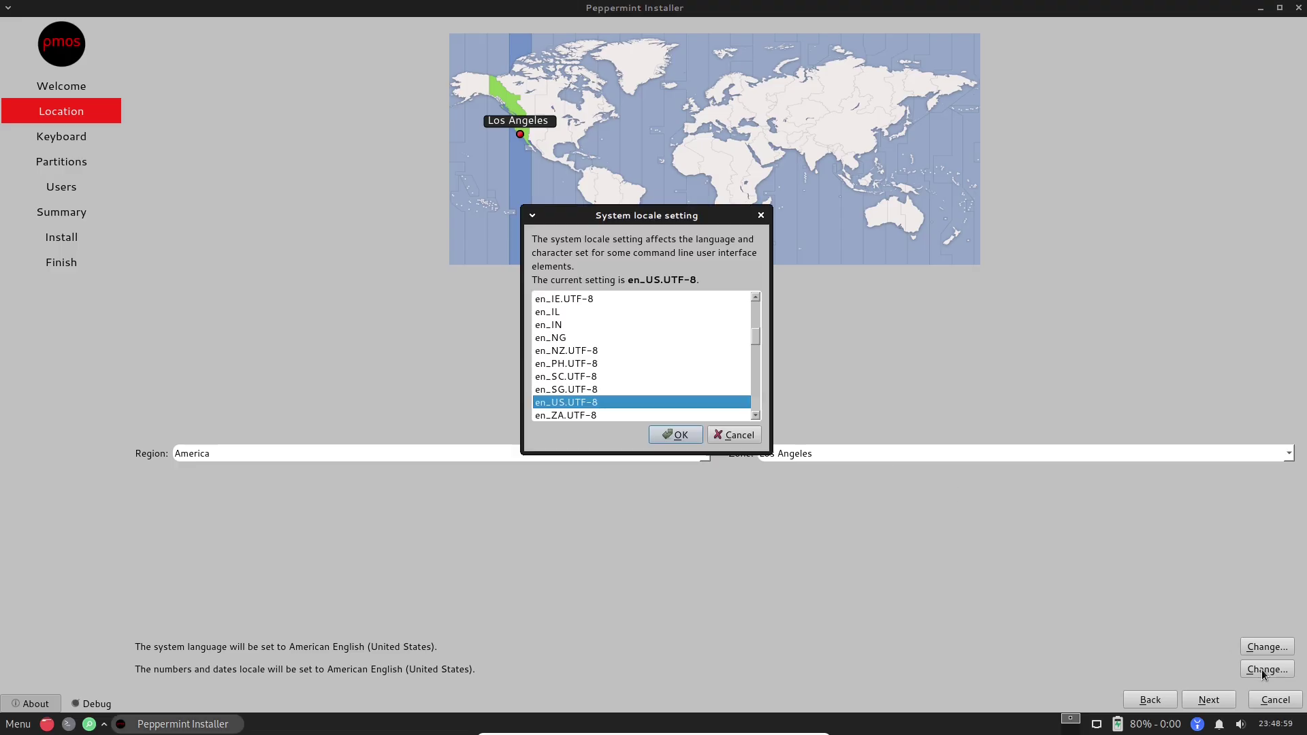
pyautogui.click(754, 441)
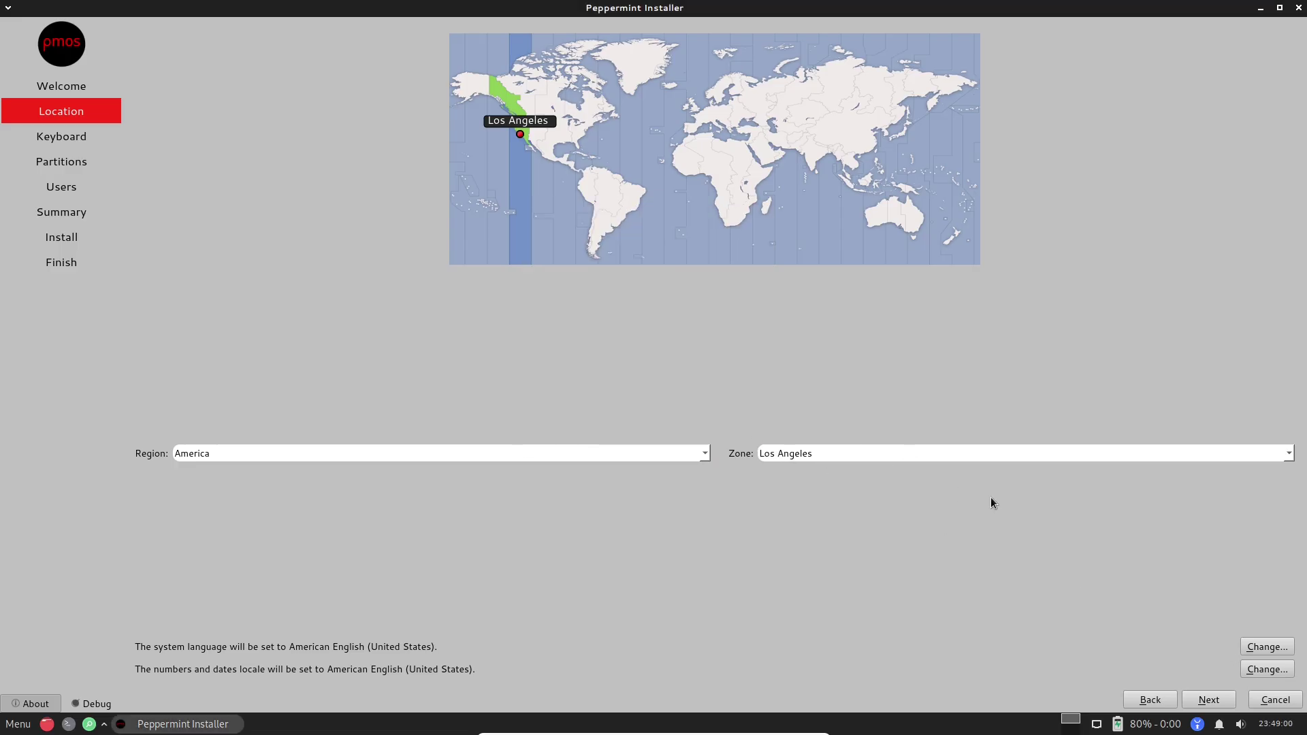
# Step: At the Partitions step keep No Swap and ext4, then cancel and quit the installer
pyautogui.click(1202, 705)
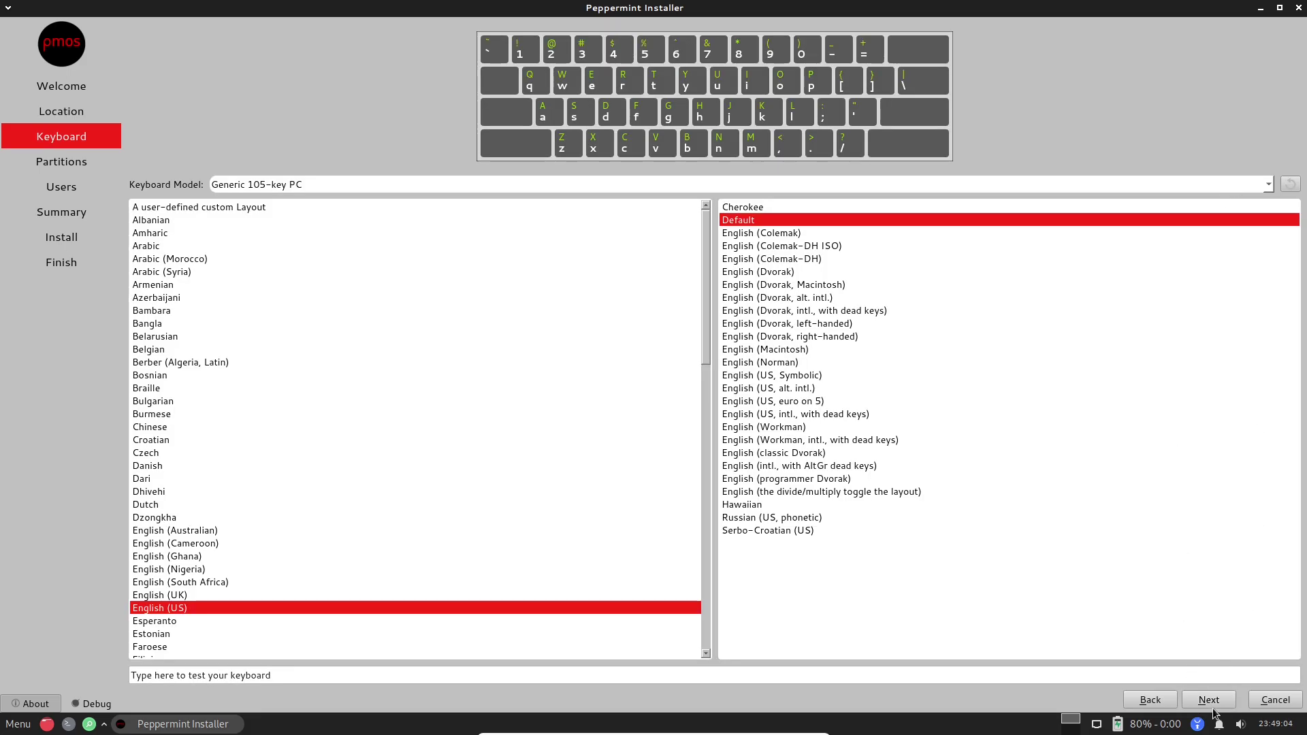
pyautogui.click(1211, 708)
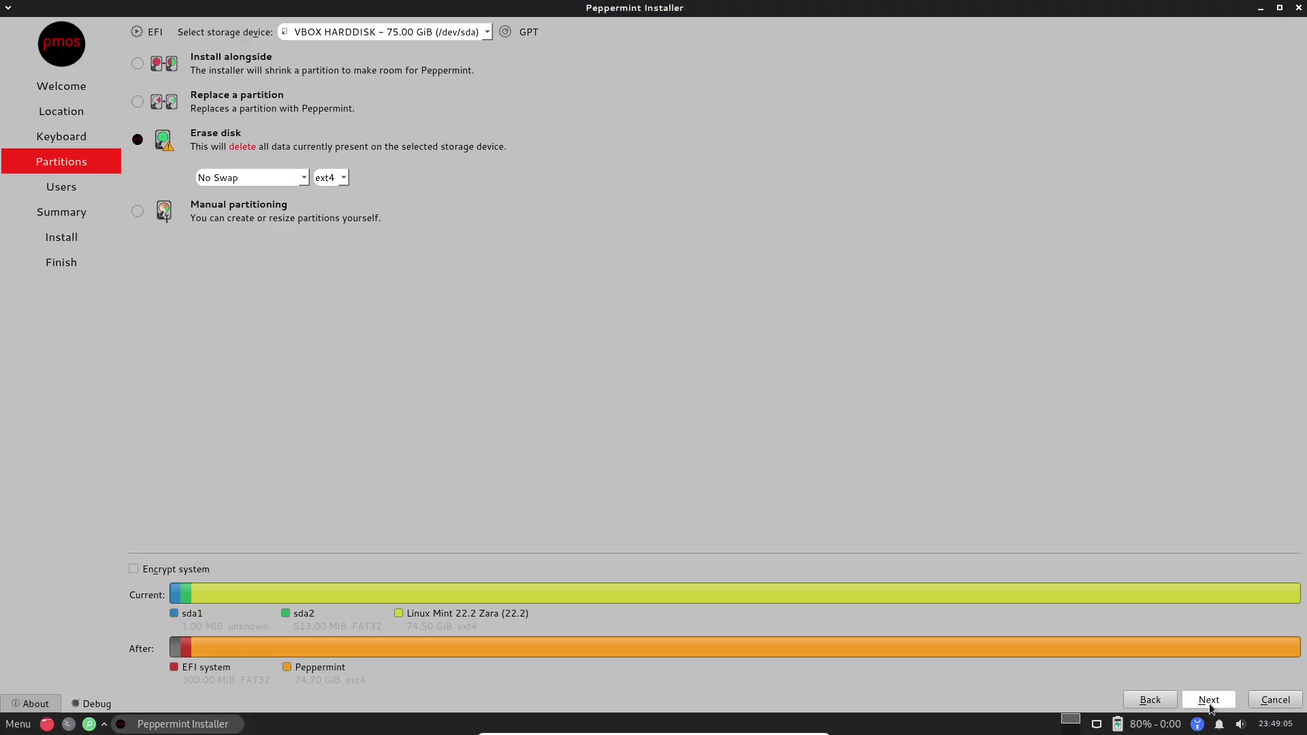
pyautogui.click(231, 171)
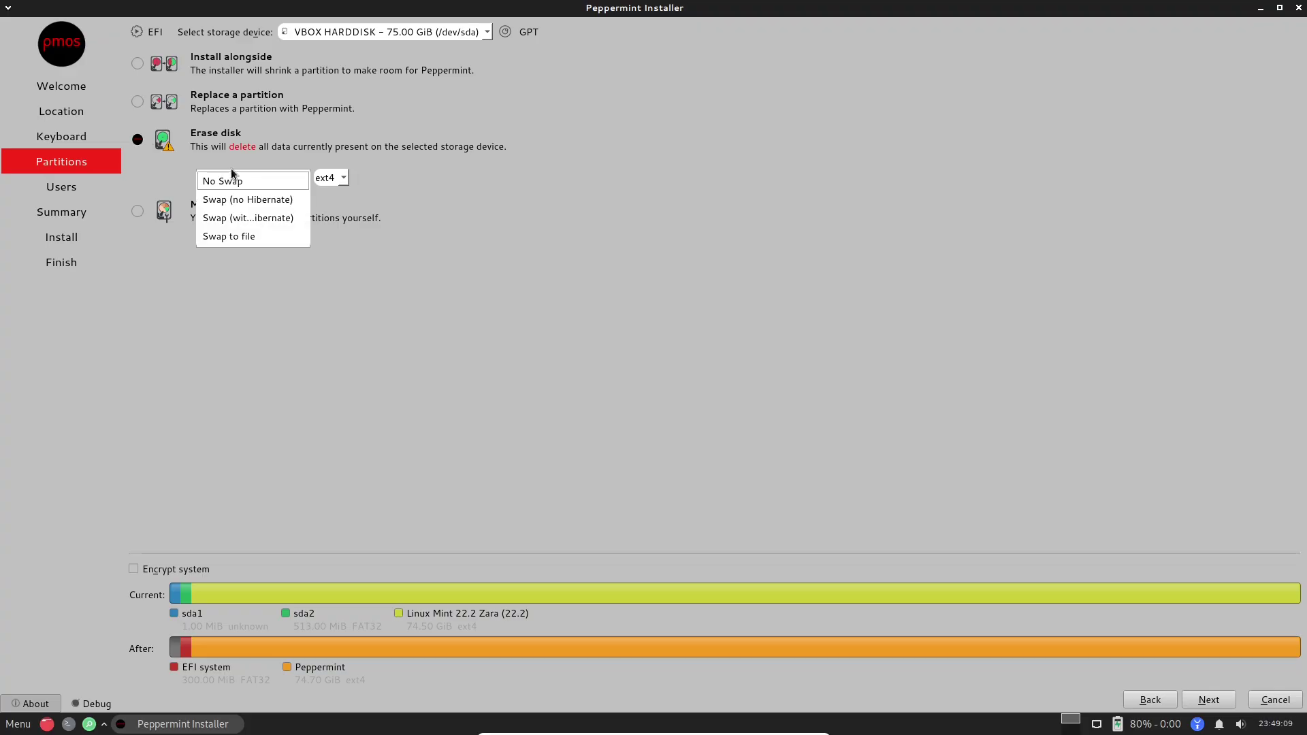
pyautogui.click(613, 176)
pyautogui.click(342, 177)
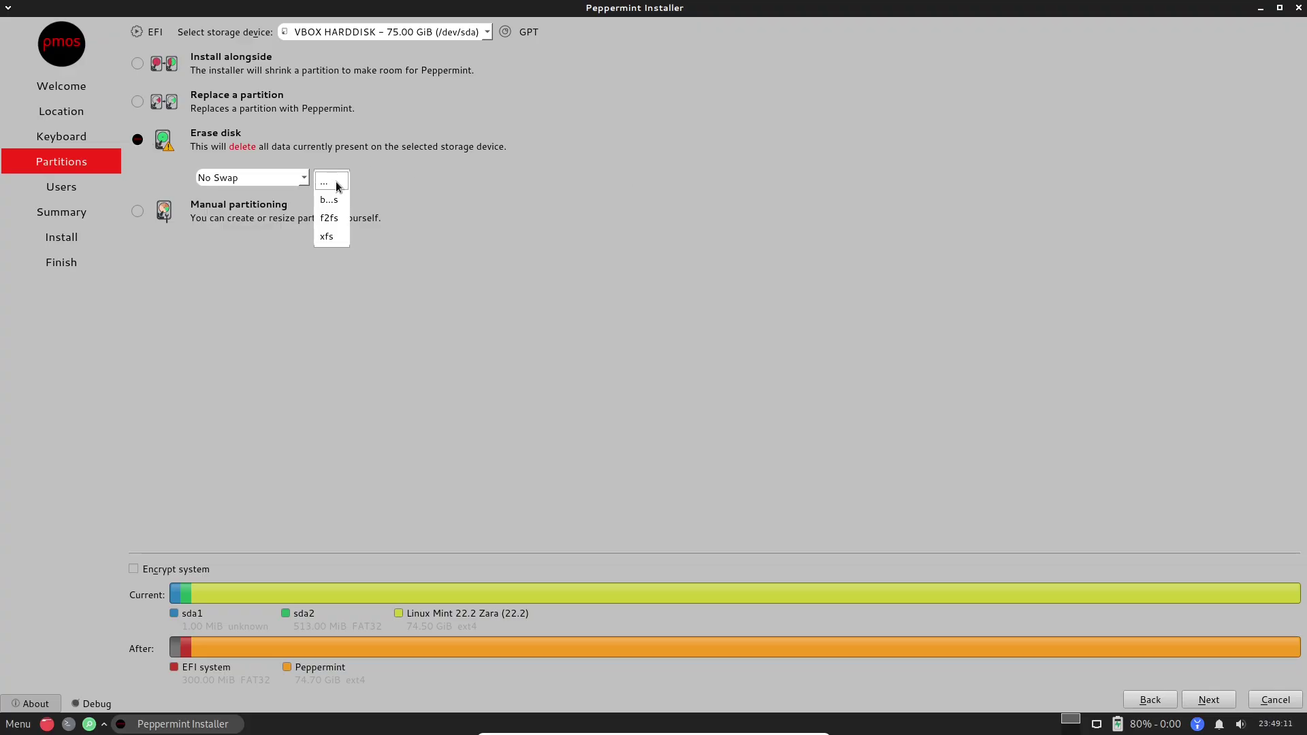
pyautogui.click(696, 192)
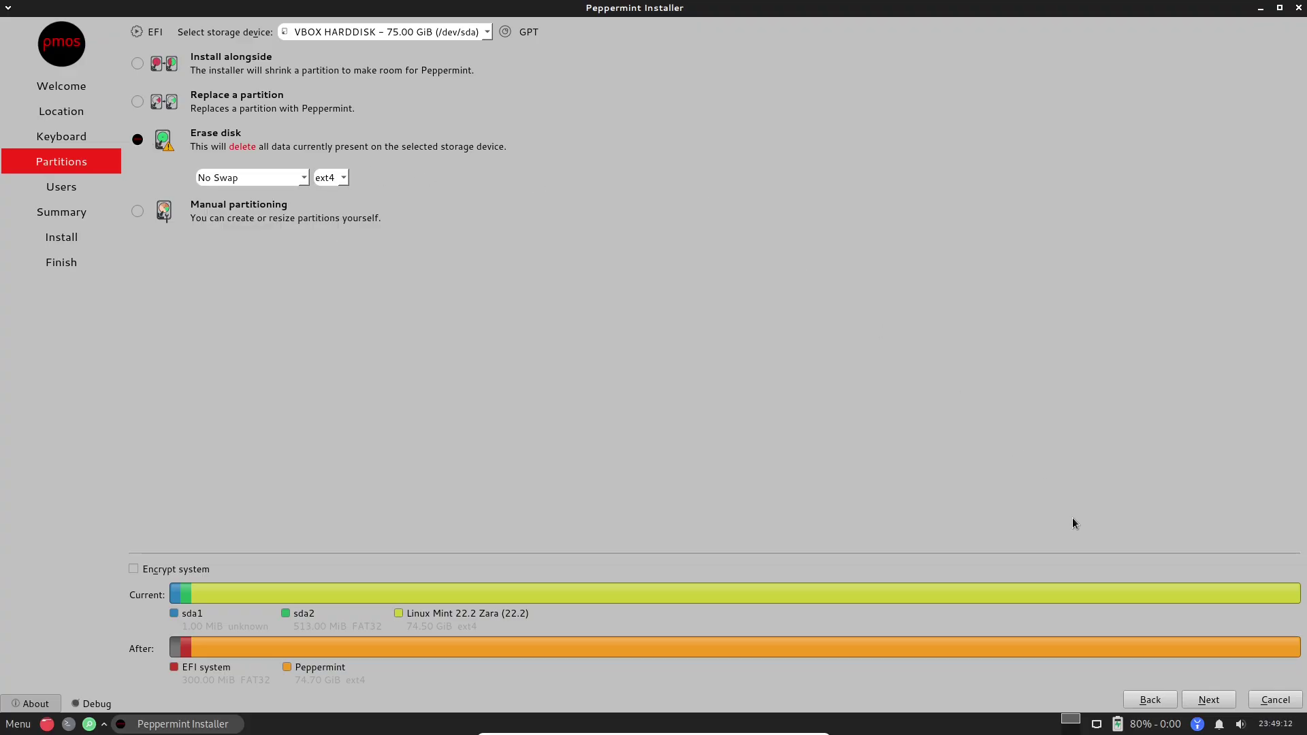
pyautogui.click(1268, 698)
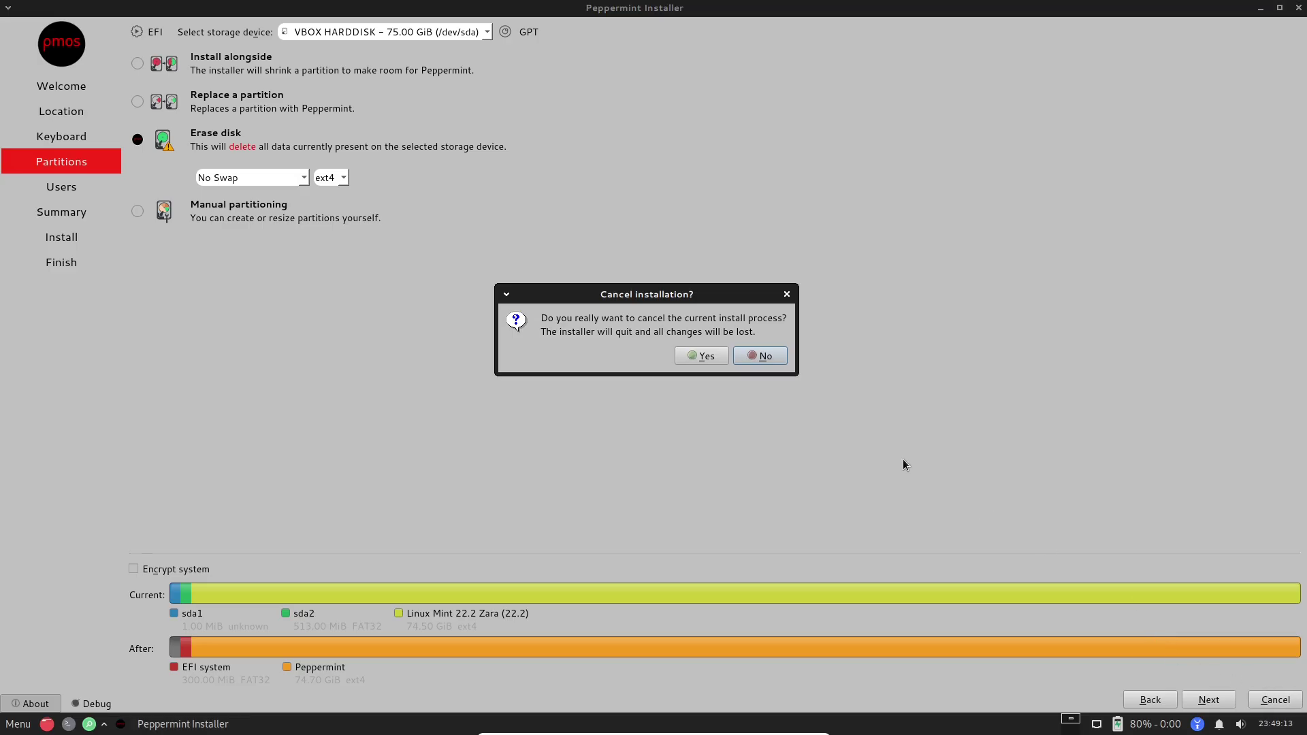
pyautogui.click(697, 361)
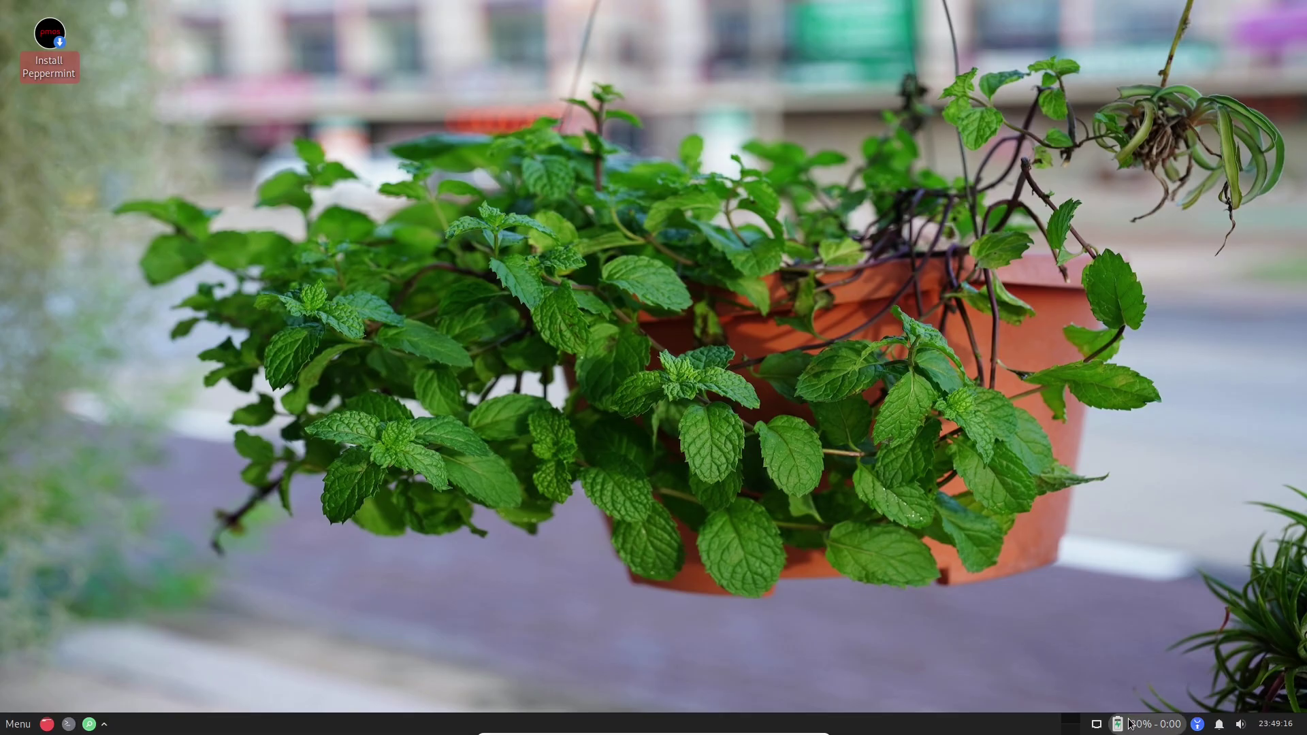
# Step: Check the network and battery tray popups and start an apt repository update check
pyautogui.click(1098, 725)
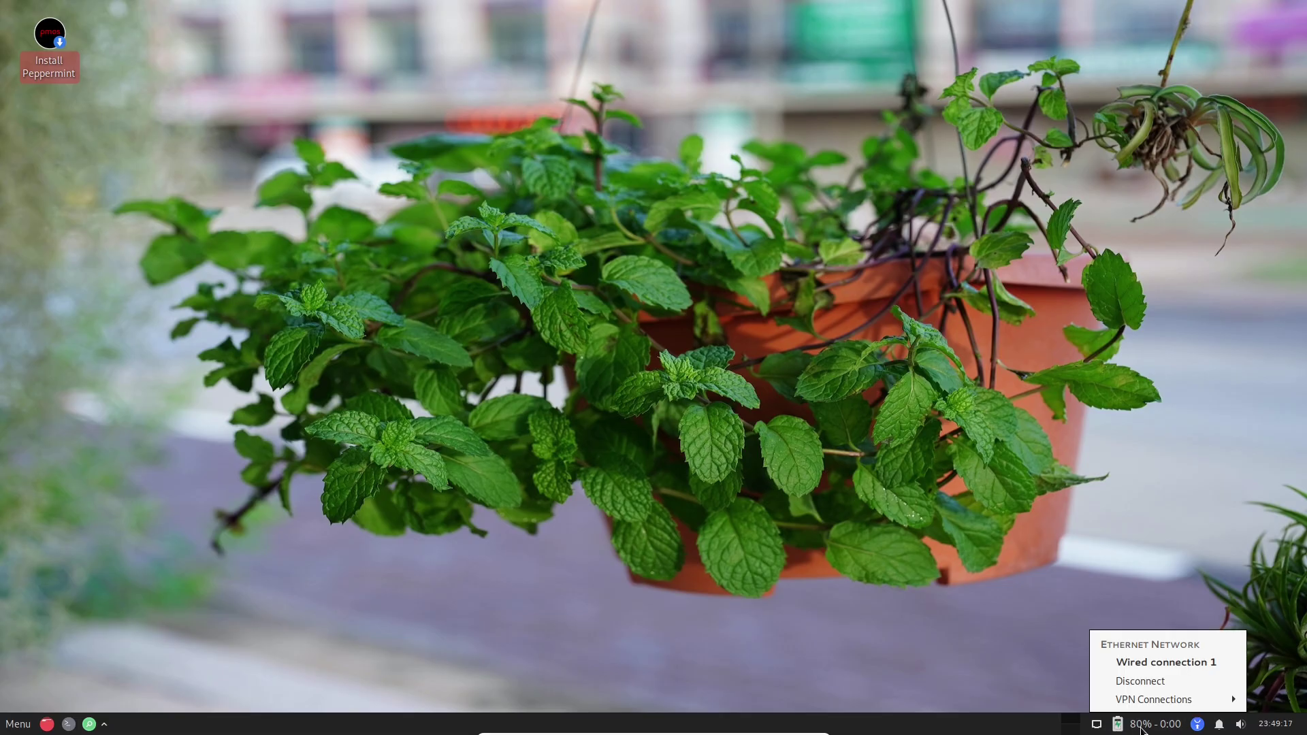
pyautogui.click(1142, 727)
pyautogui.click(1142, 727)
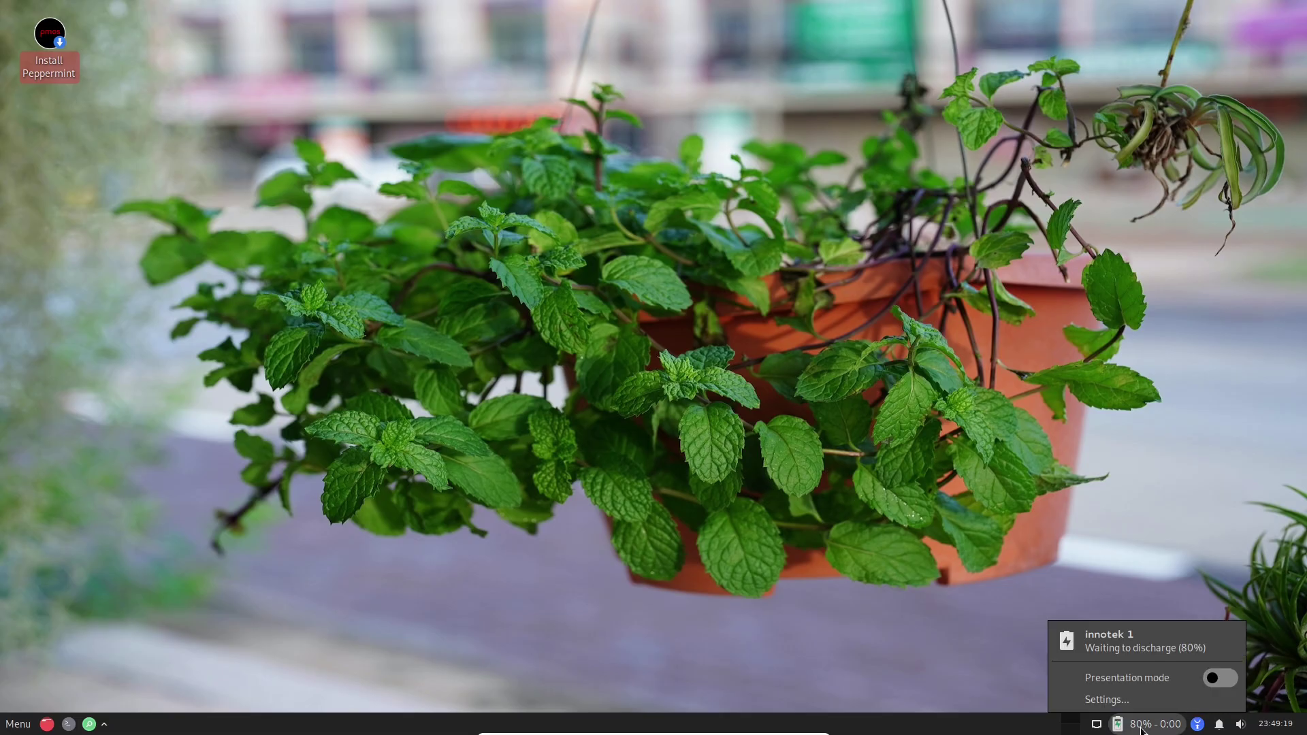
pyautogui.click(1142, 728)
pyautogui.rightClick(1202, 733)
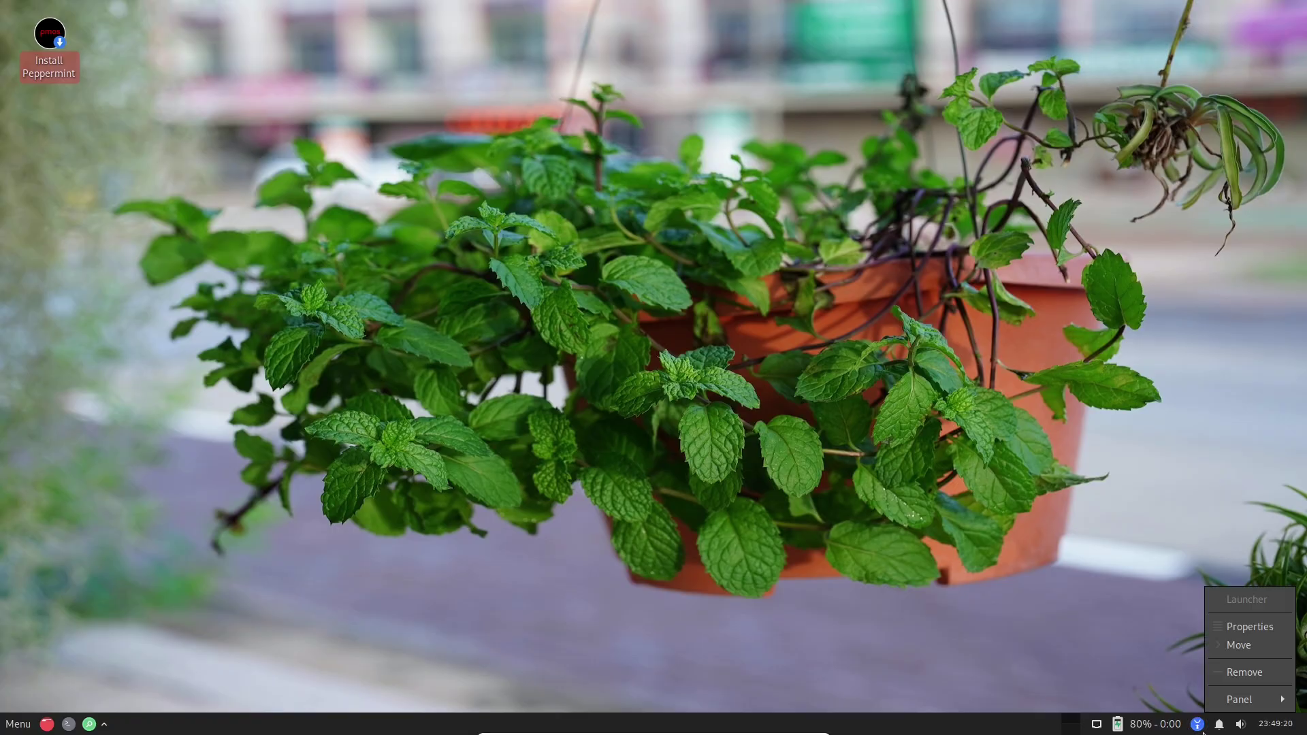
pyautogui.click(1199, 727)
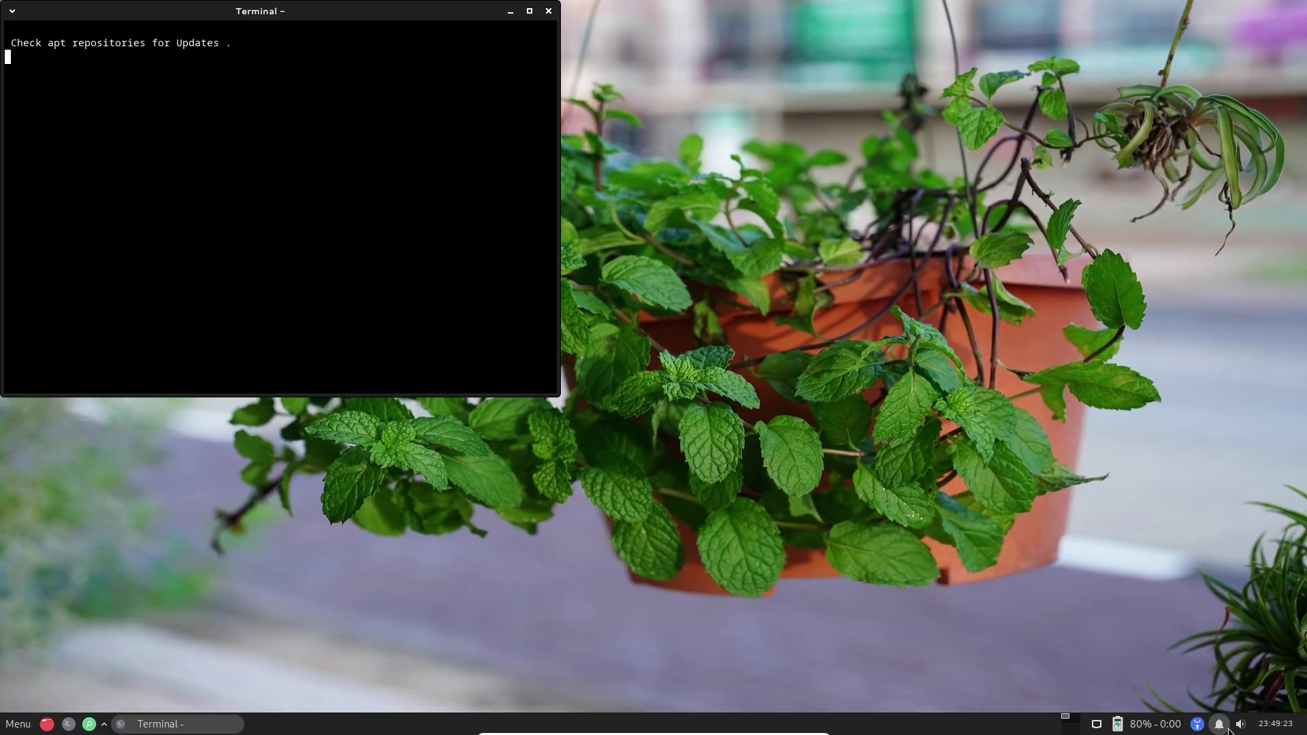
# Step: Look at the notifications, volume and calendar popups, then open About Xfce from the menu
pyautogui.click(1226, 728)
pyautogui.click(1241, 726)
pyautogui.click(1269, 727)
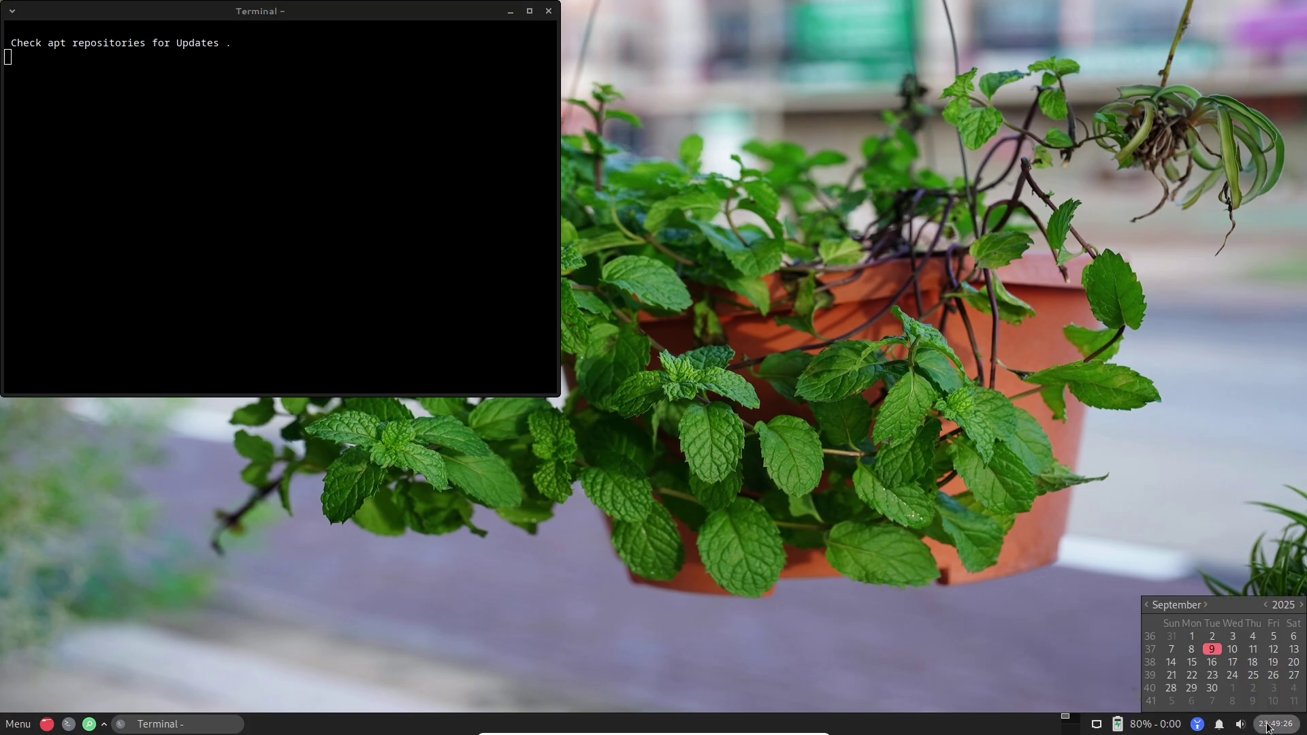
pyautogui.click(913, 450)
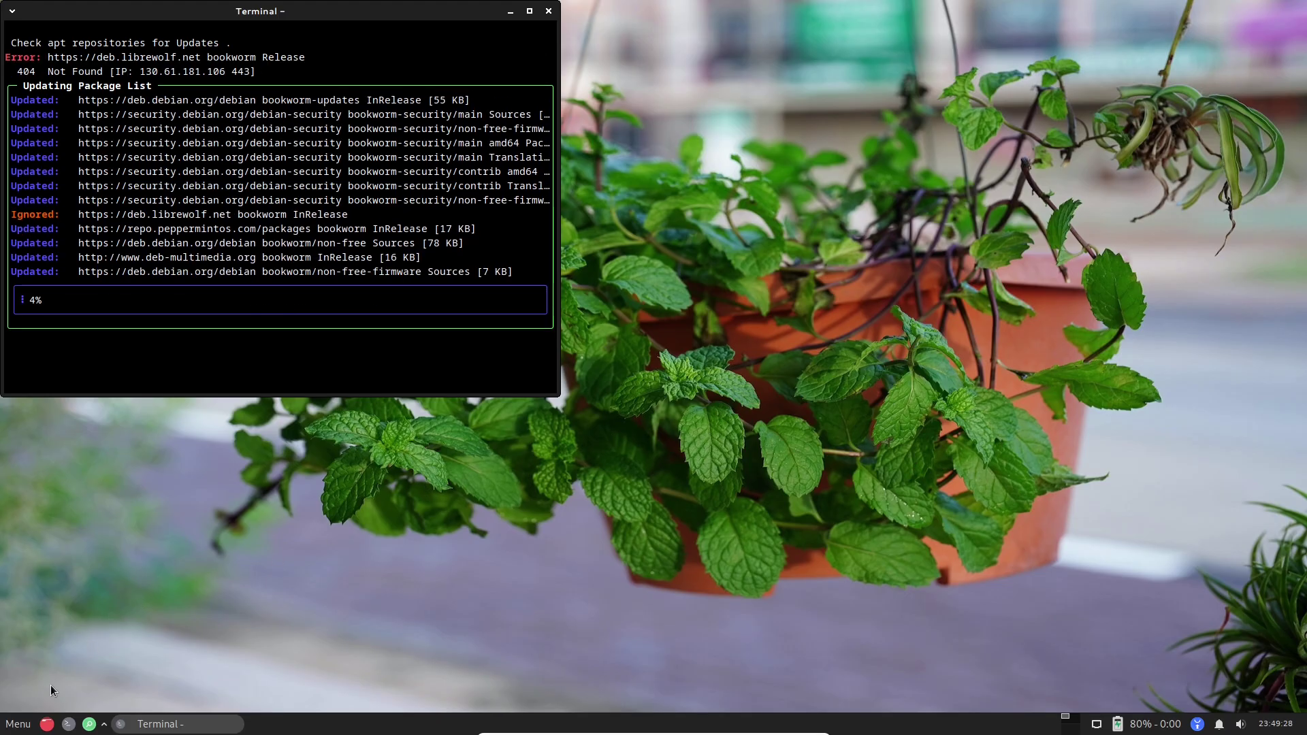
pyautogui.click(19, 723)
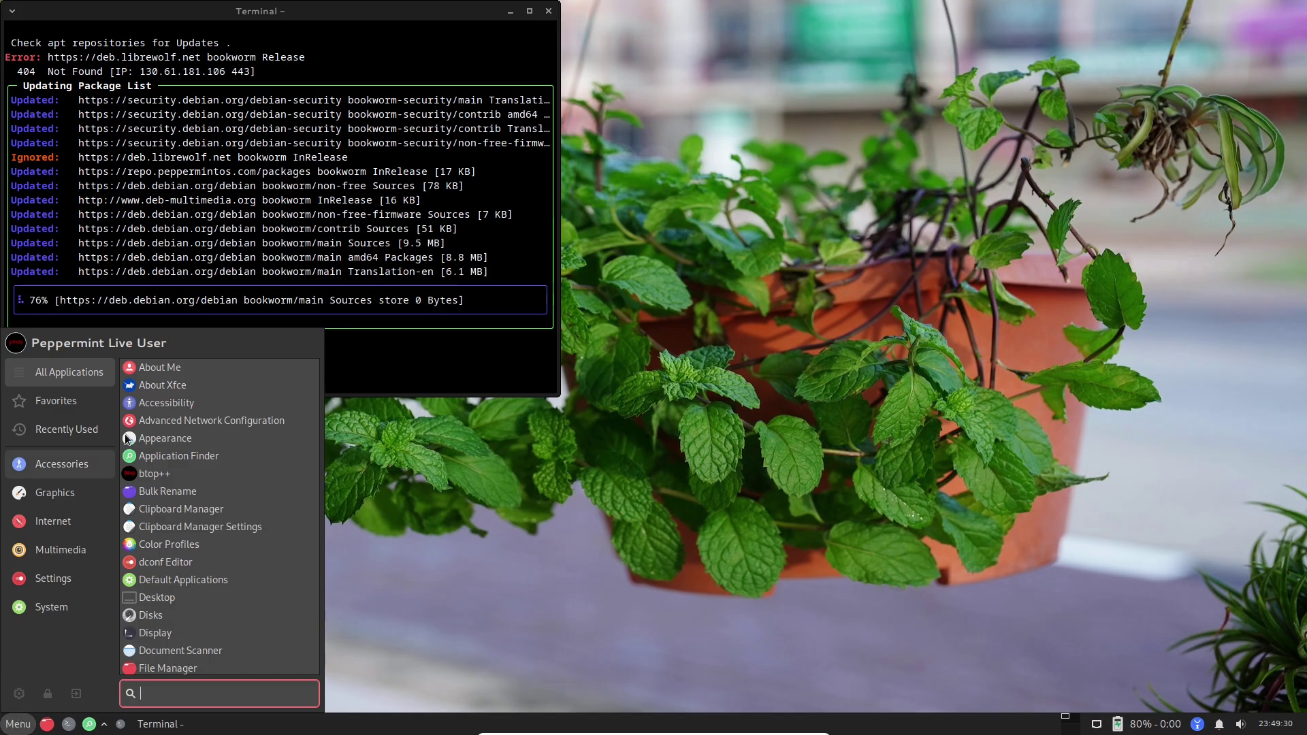
pyautogui.click(162, 384)
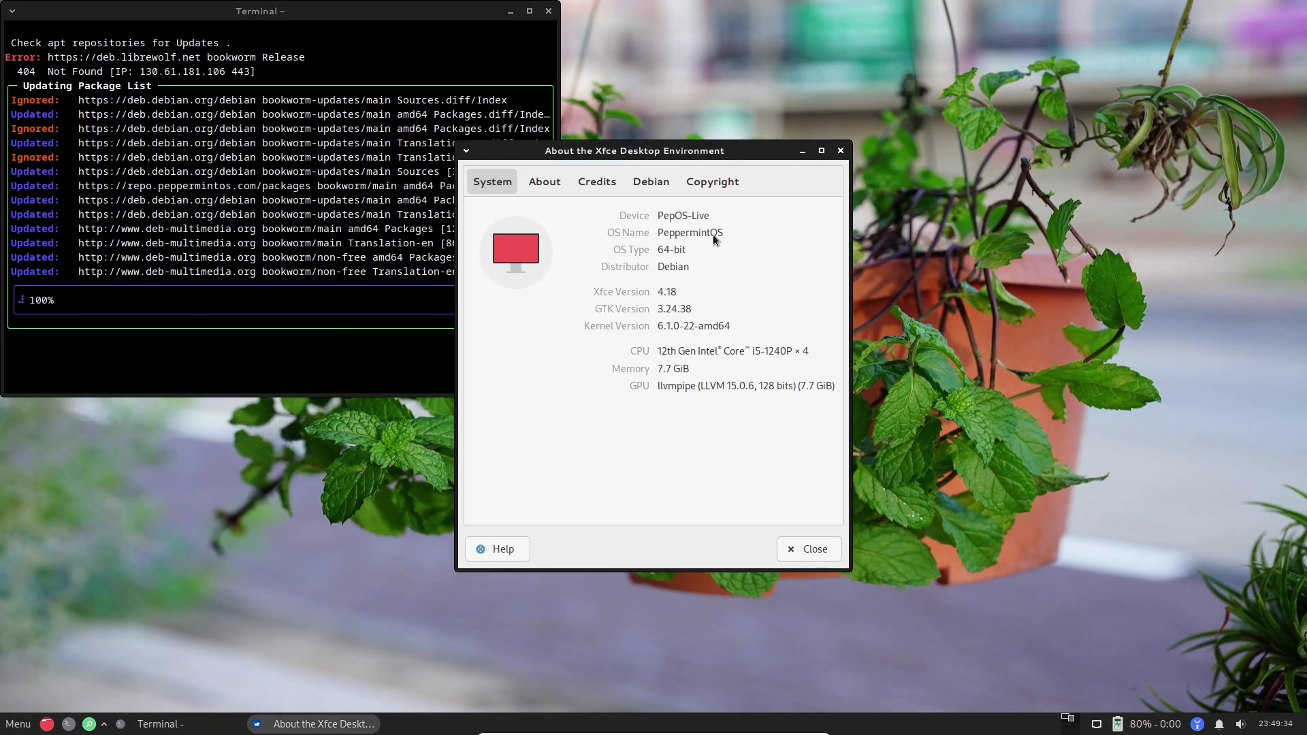
# Step: Move the About Xfce window up and to the right, then close it
pyautogui.moveTo(709, 151); pyautogui.dragTo(857, 122)
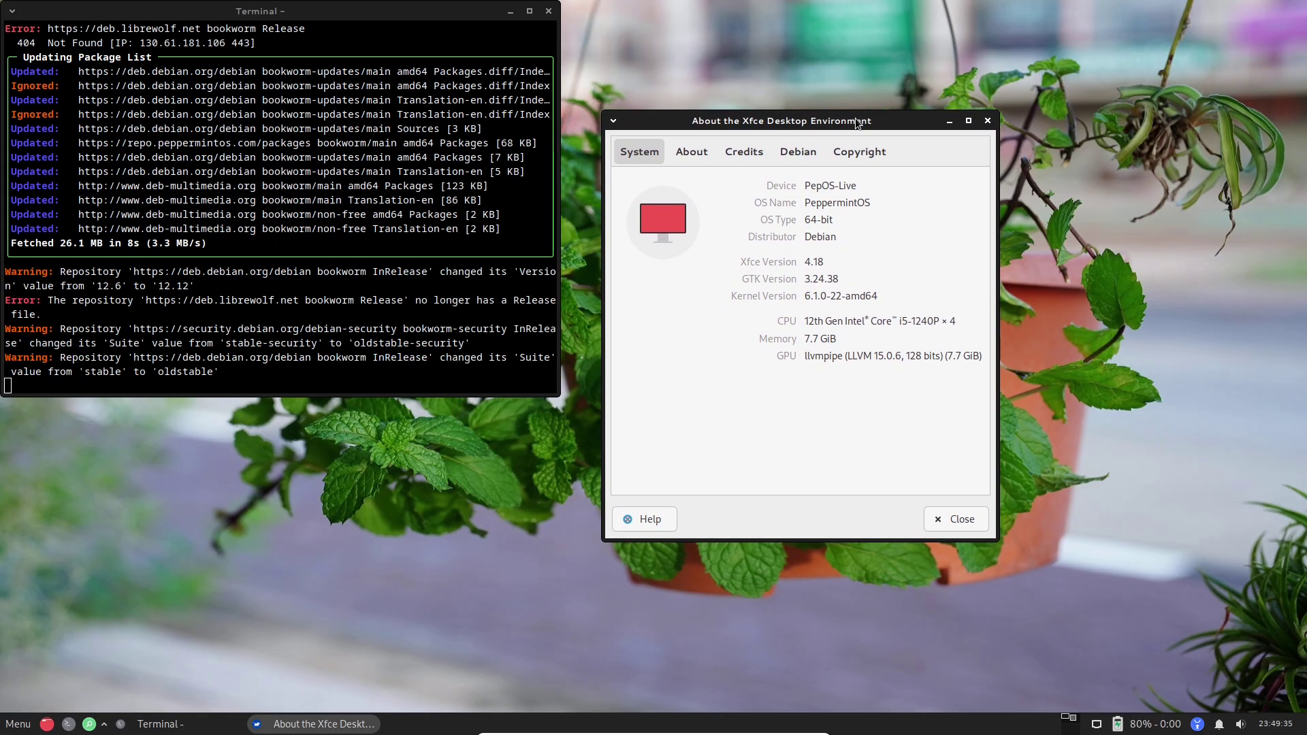
pyautogui.click(962, 521)
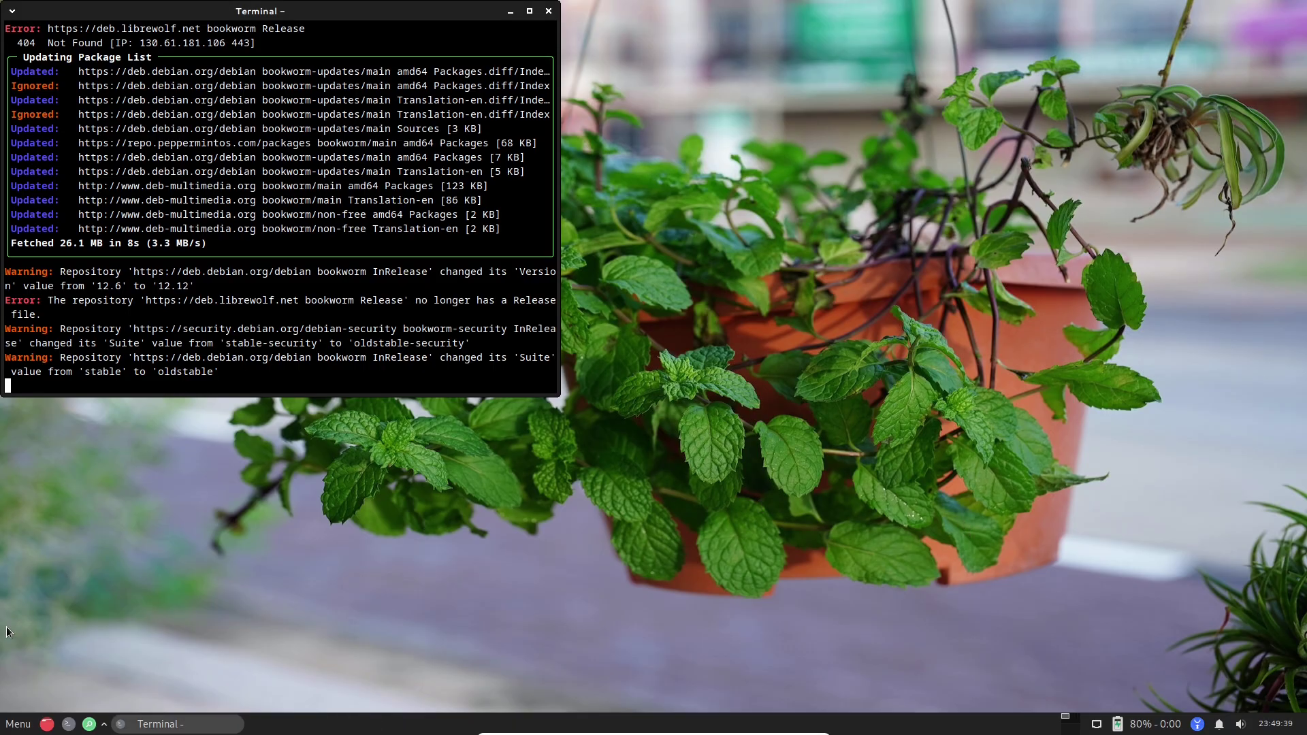
# Step: Open a second terminal on the right half and set its font to Monospace Bold 14
pyautogui.click(69, 725)
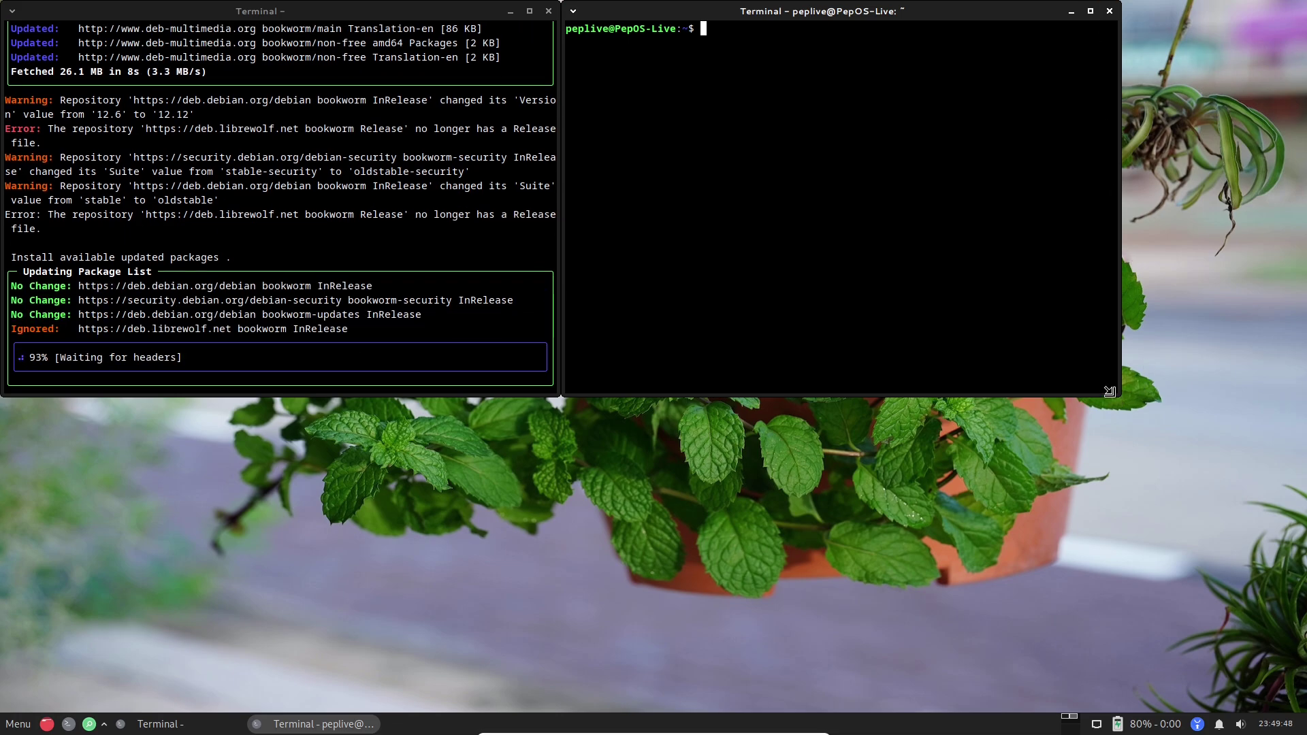
pyautogui.moveTo(973, 15); pyautogui.dragTo(1303, 284)
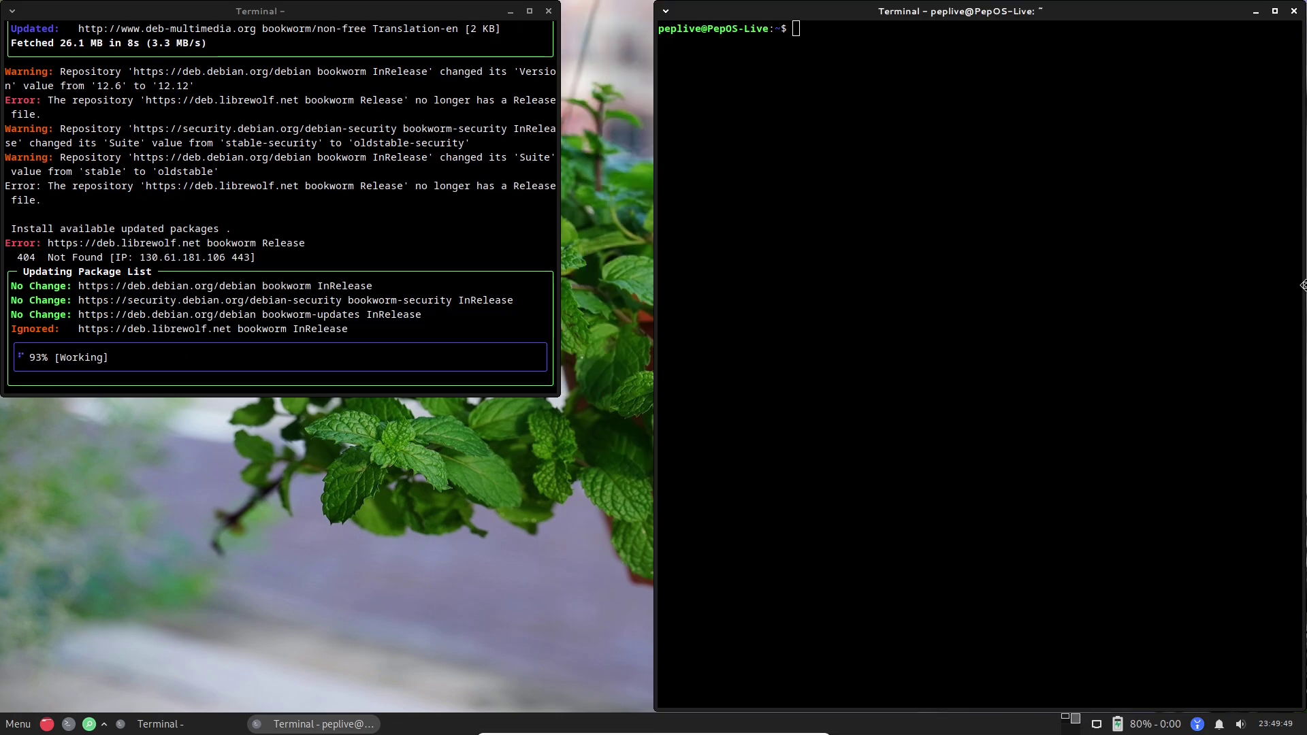
pyautogui.rightClick(823, 177)
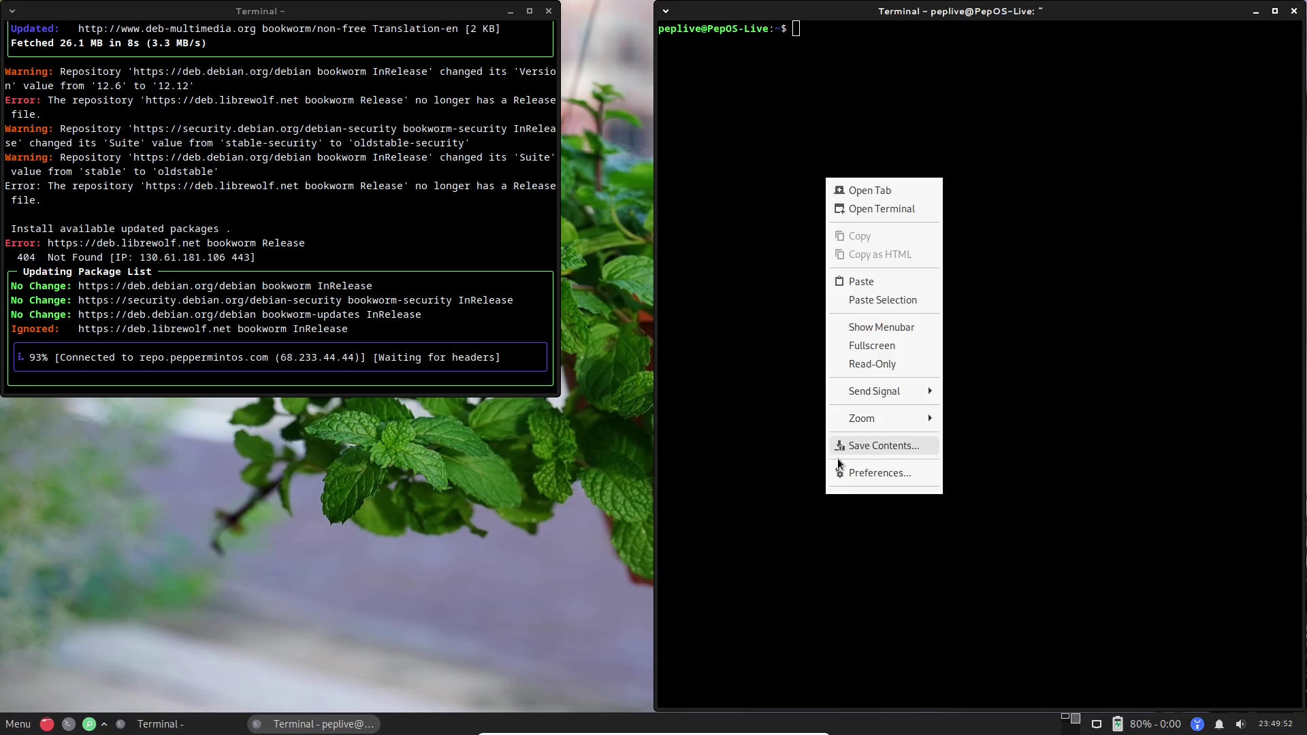
pyautogui.click(847, 480)
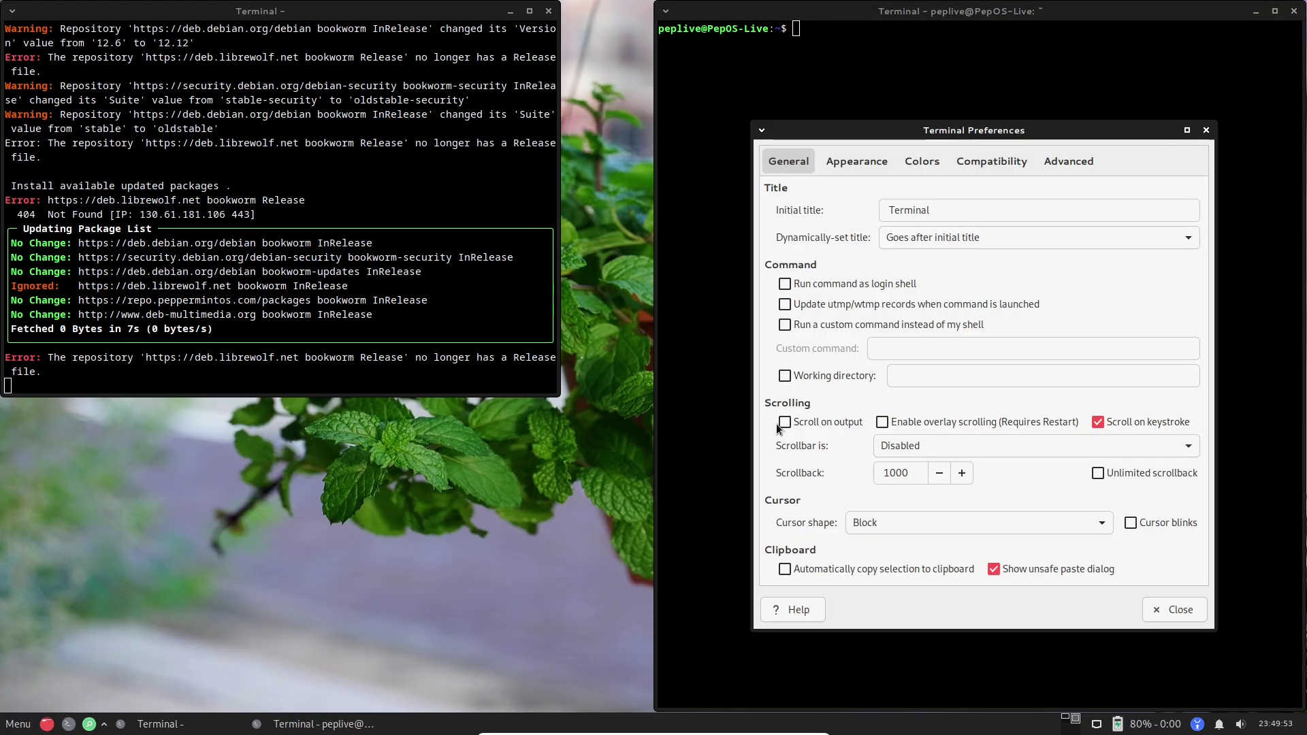
pyautogui.click(868, 163)
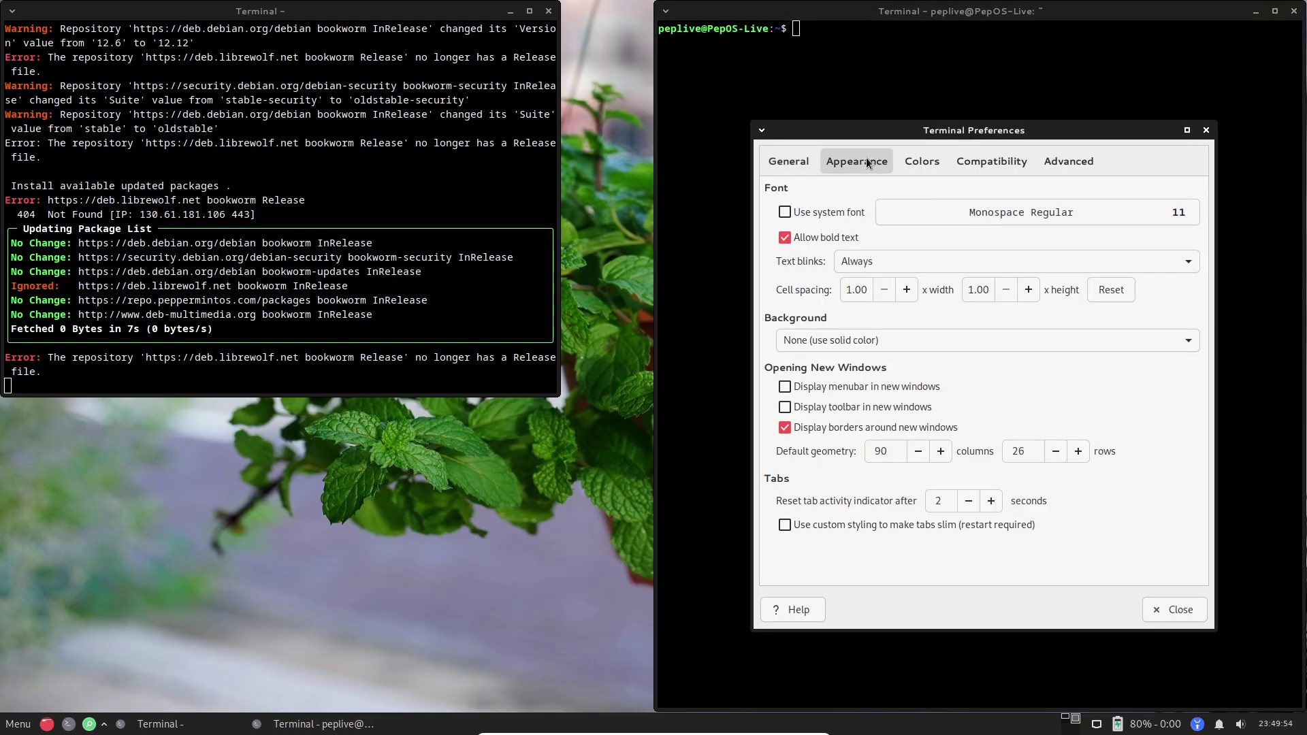
pyautogui.click(920, 210)
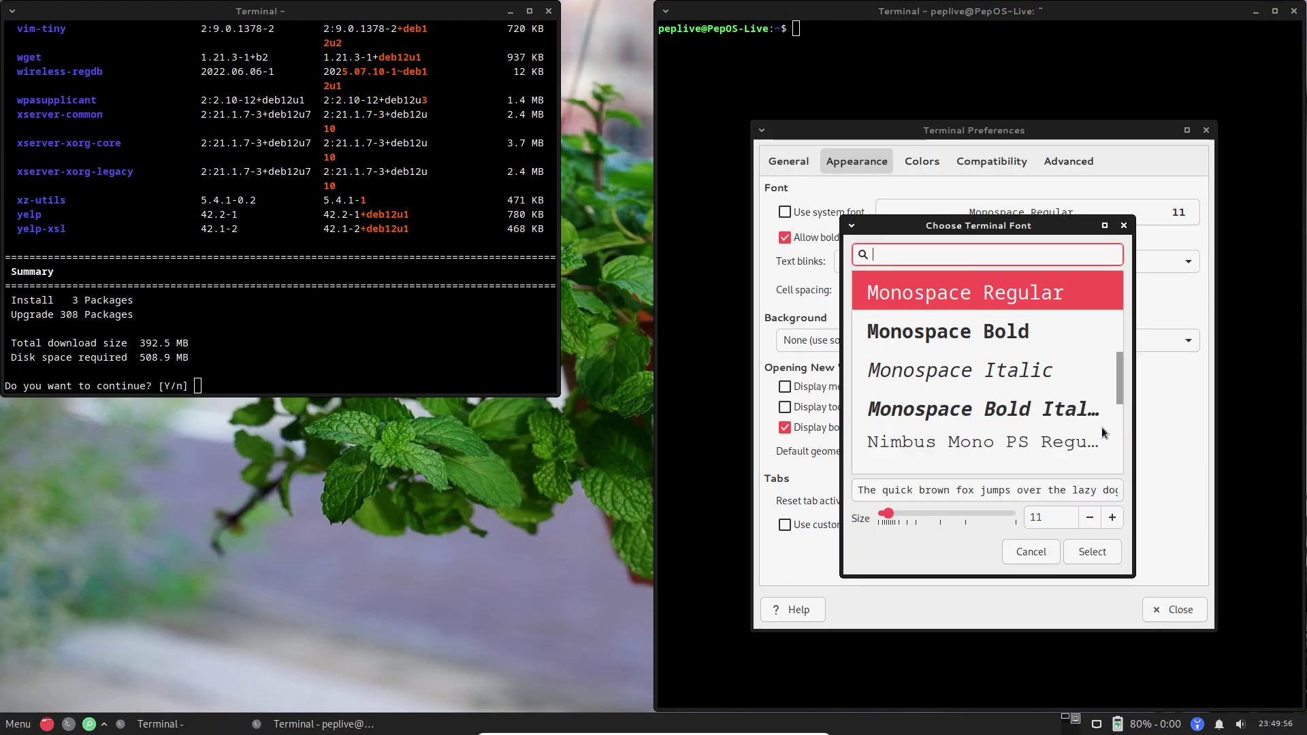
pyautogui.click(1112, 518)
pyautogui.click(1113, 517)
pyautogui.click(1115, 522)
pyautogui.click(1115, 522)
pyautogui.click(993, 333)
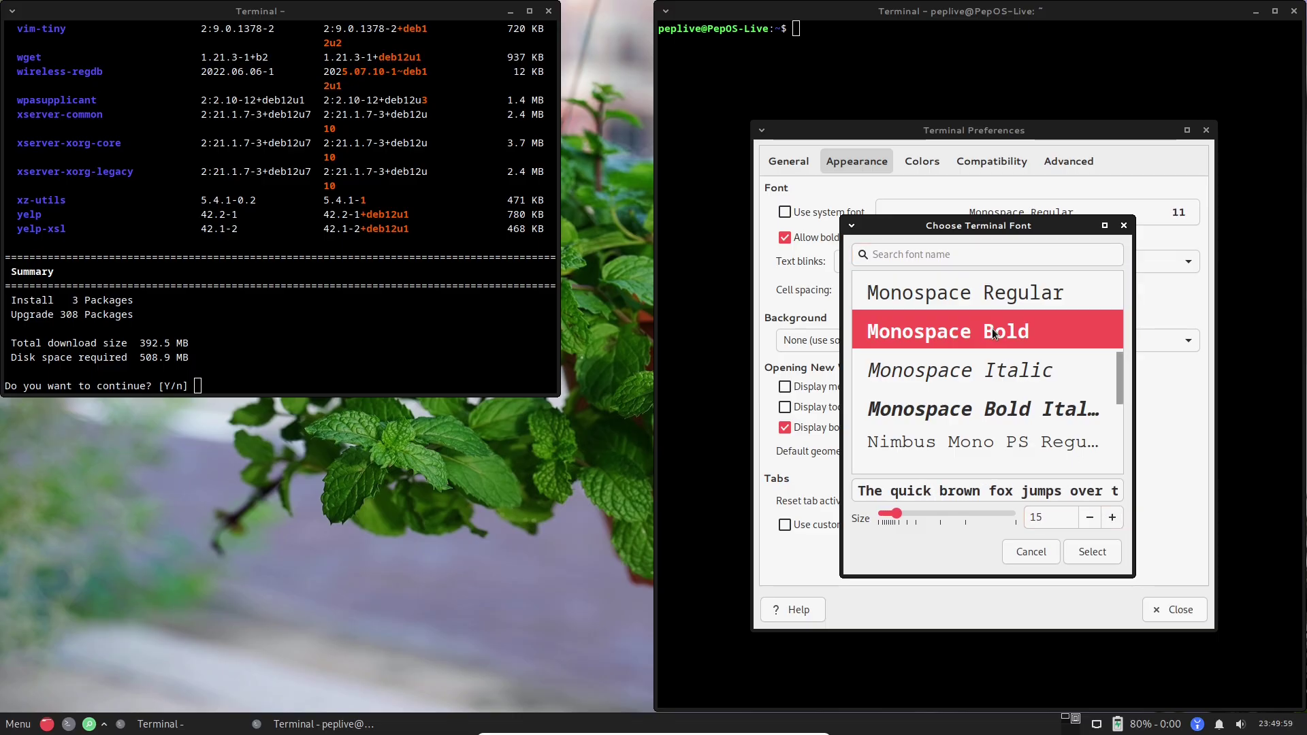
pyautogui.click(1087, 517)
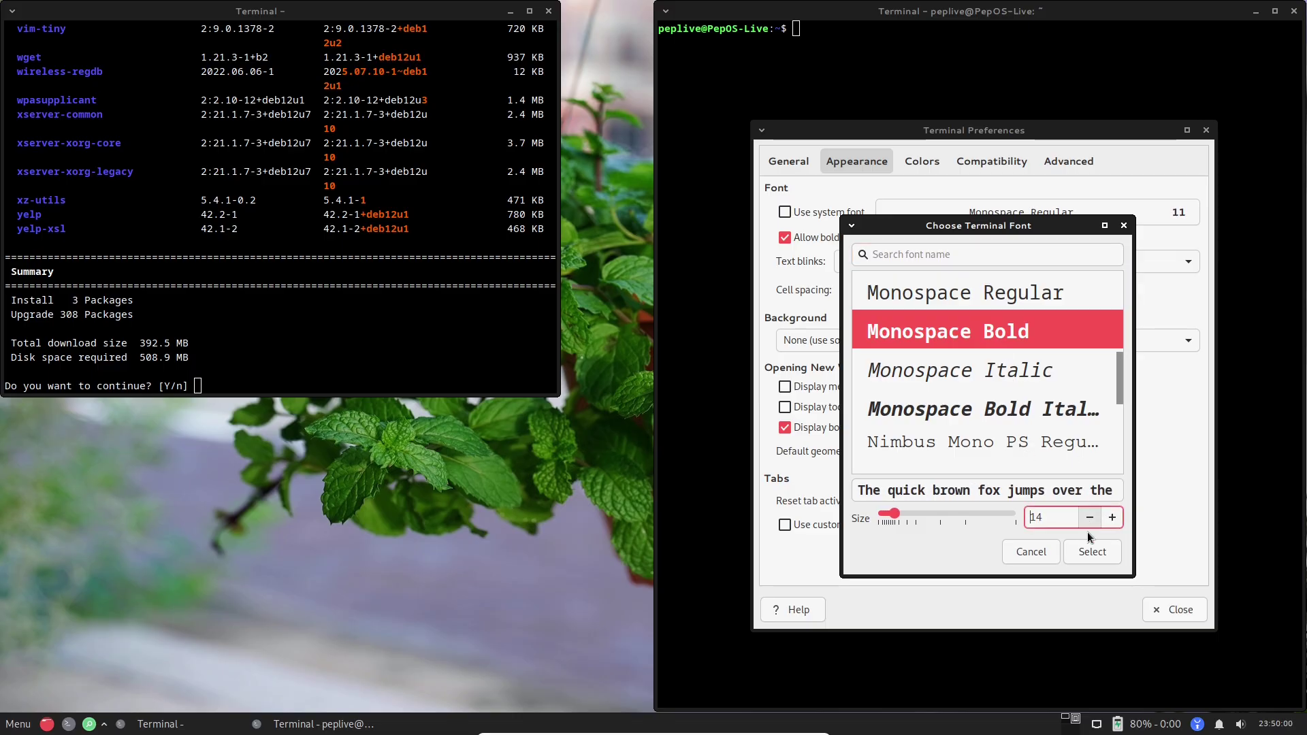
pyautogui.click(1089, 549)
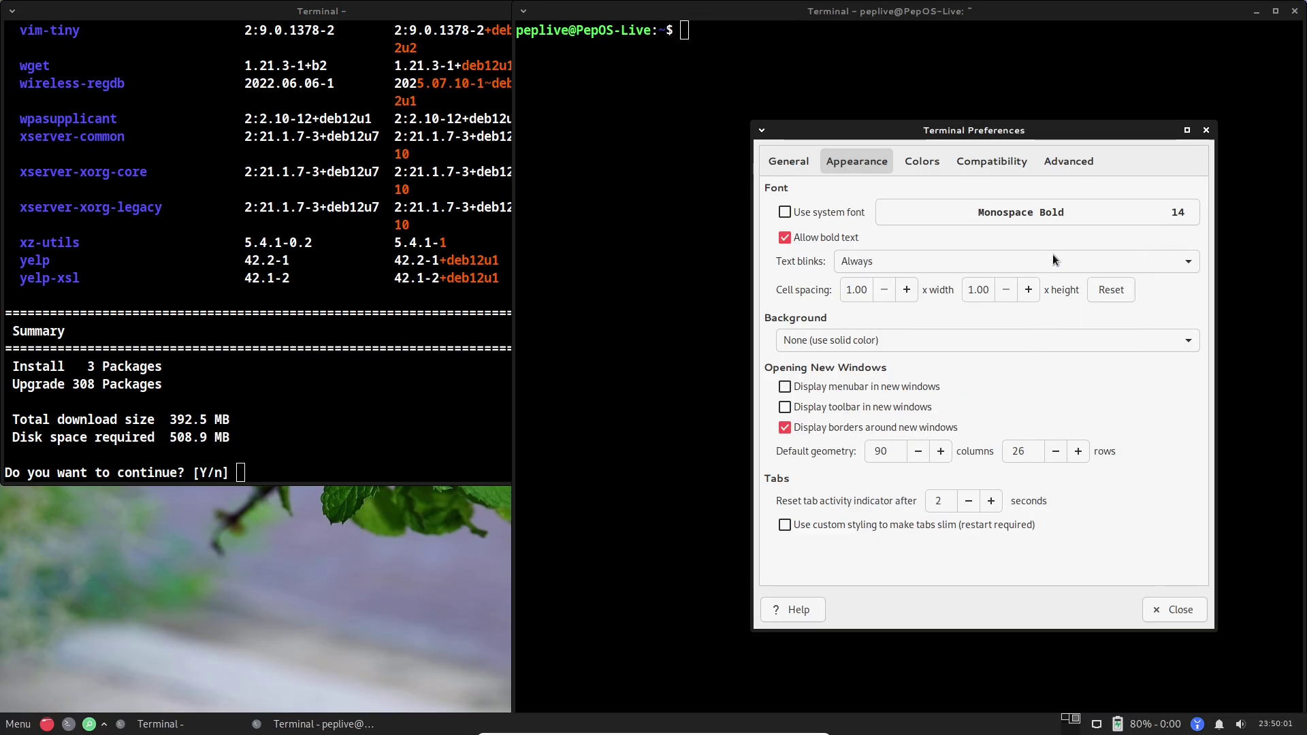
pyautogui.click(1205, 130)
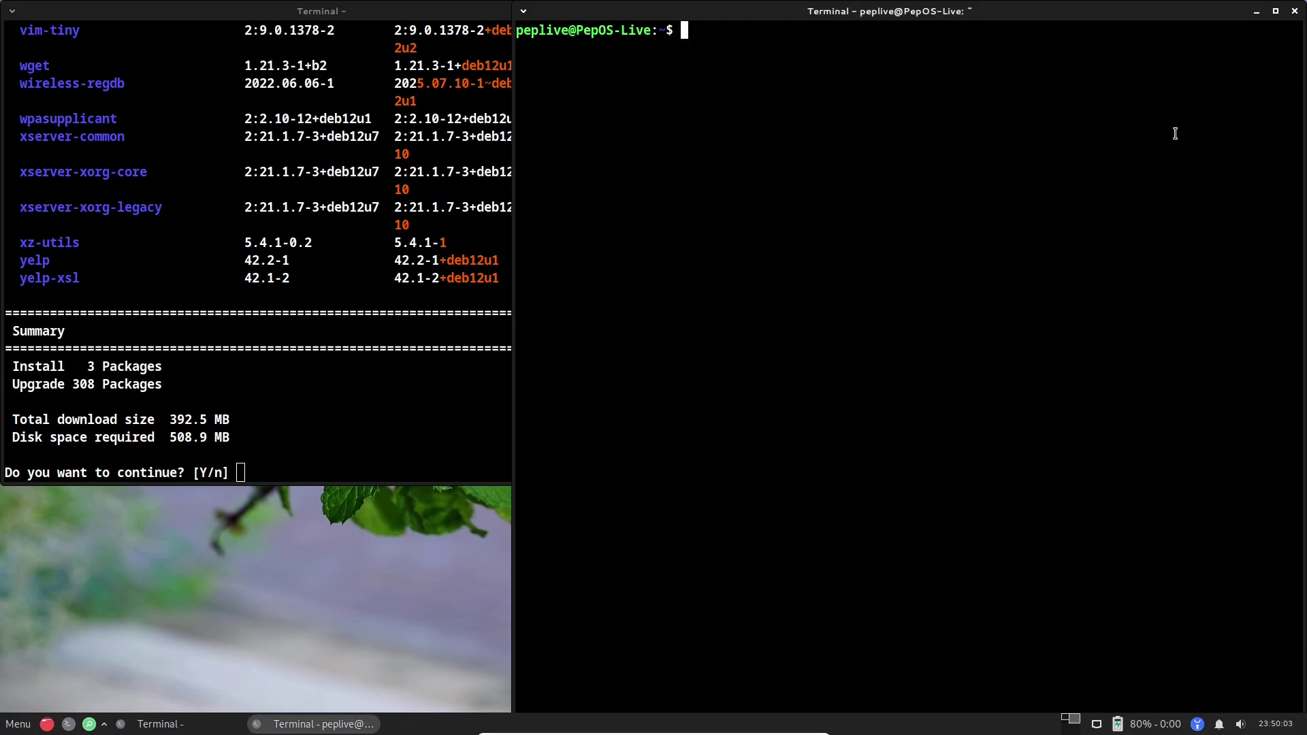
# Step: Snap the terminal to the right half of the screen and run neofetch
pyautogui.press('super+Right')
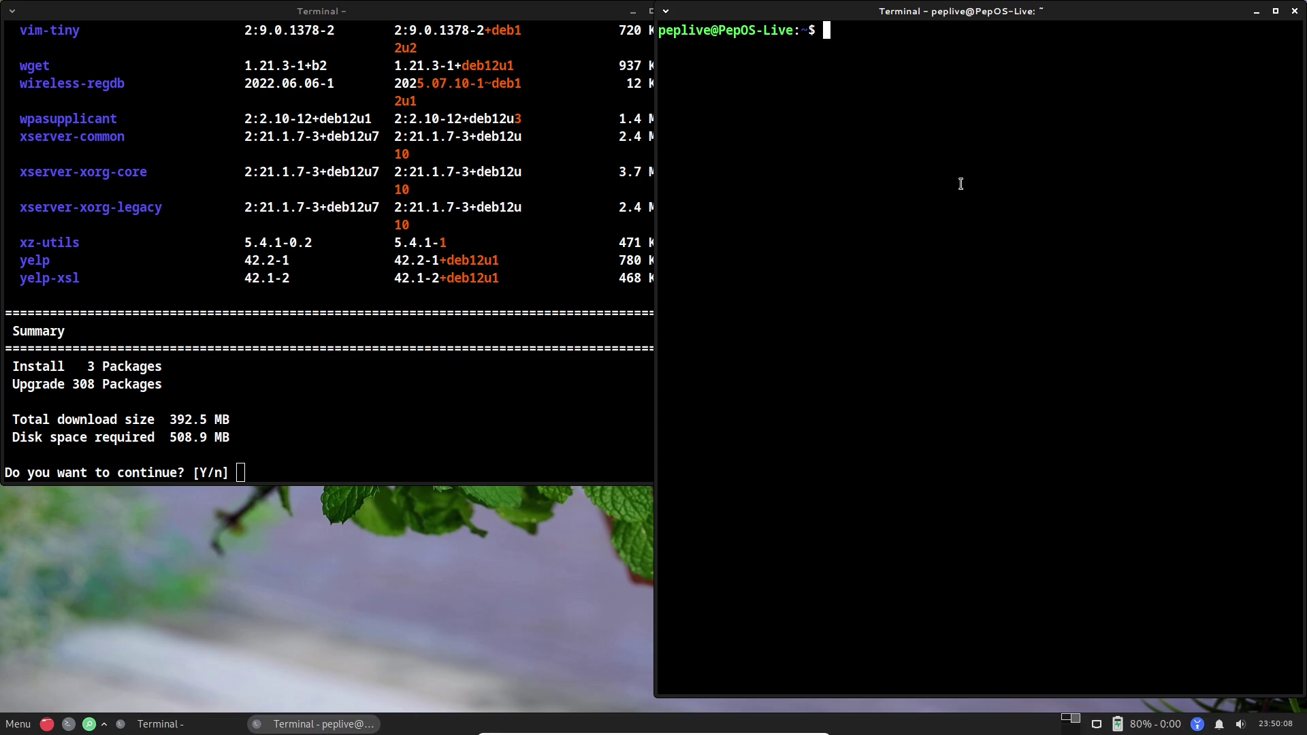
pyautogui.write('neofetch')
pyautogui.press('Return')
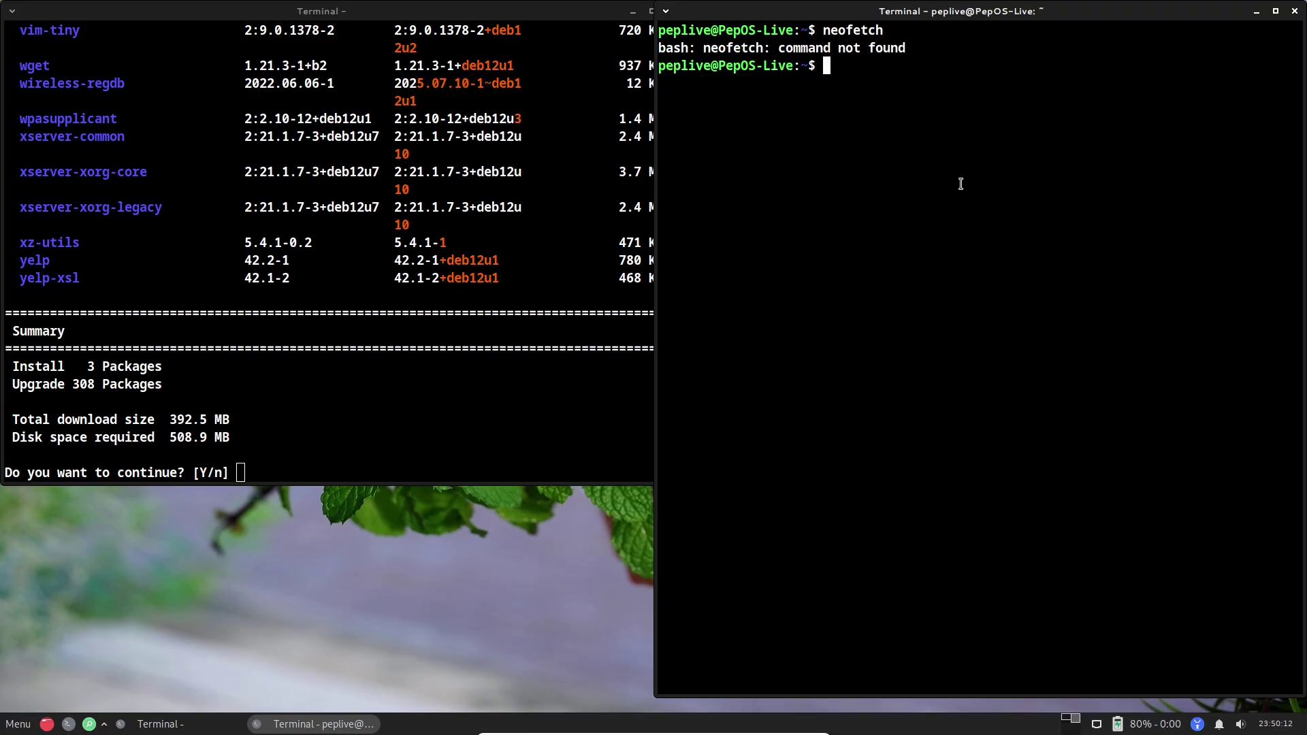
# Step: Clear the terminal after a 'xlear' typo, then run inxi -sv8 for a detailed system report
pyautogui.write('xlear')
pyautogui.press('Return')
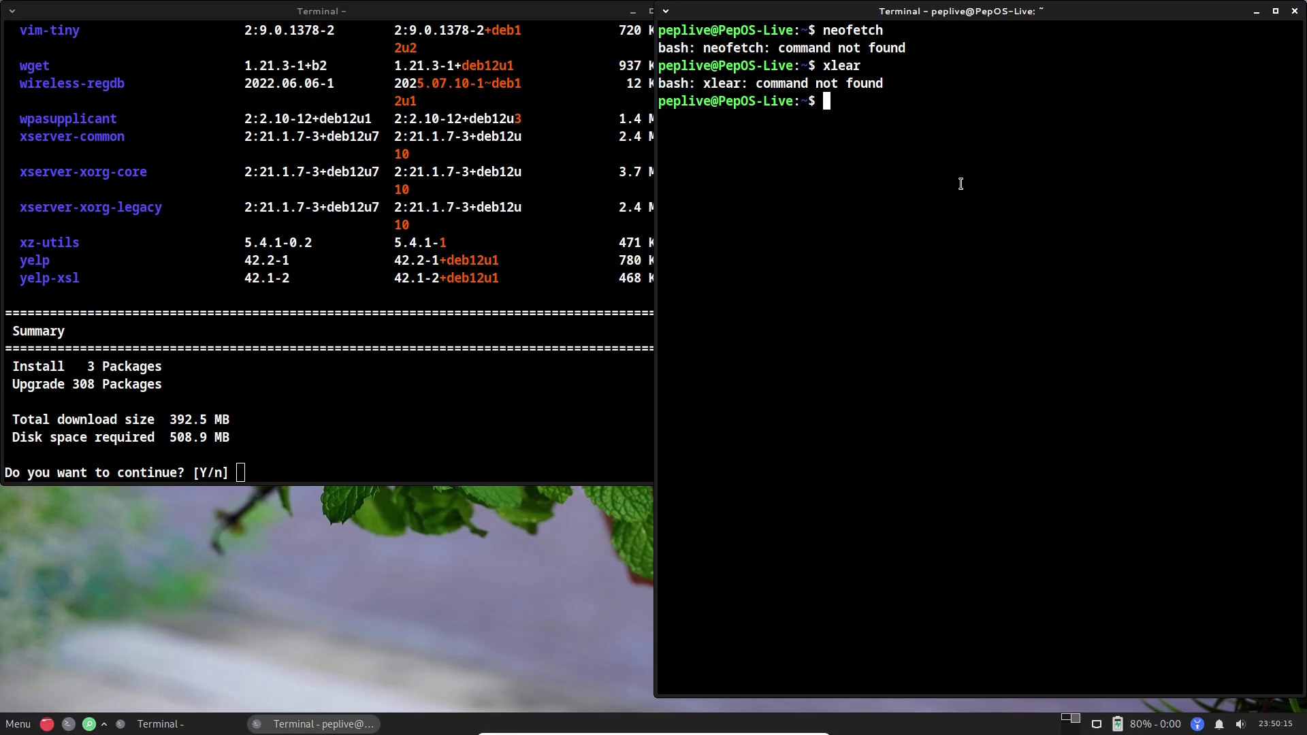
pyautogui.write('clear')
pyautogui.press('Return')
pyautogui.write('inxi -sv8')
pyautogui.press('Return')
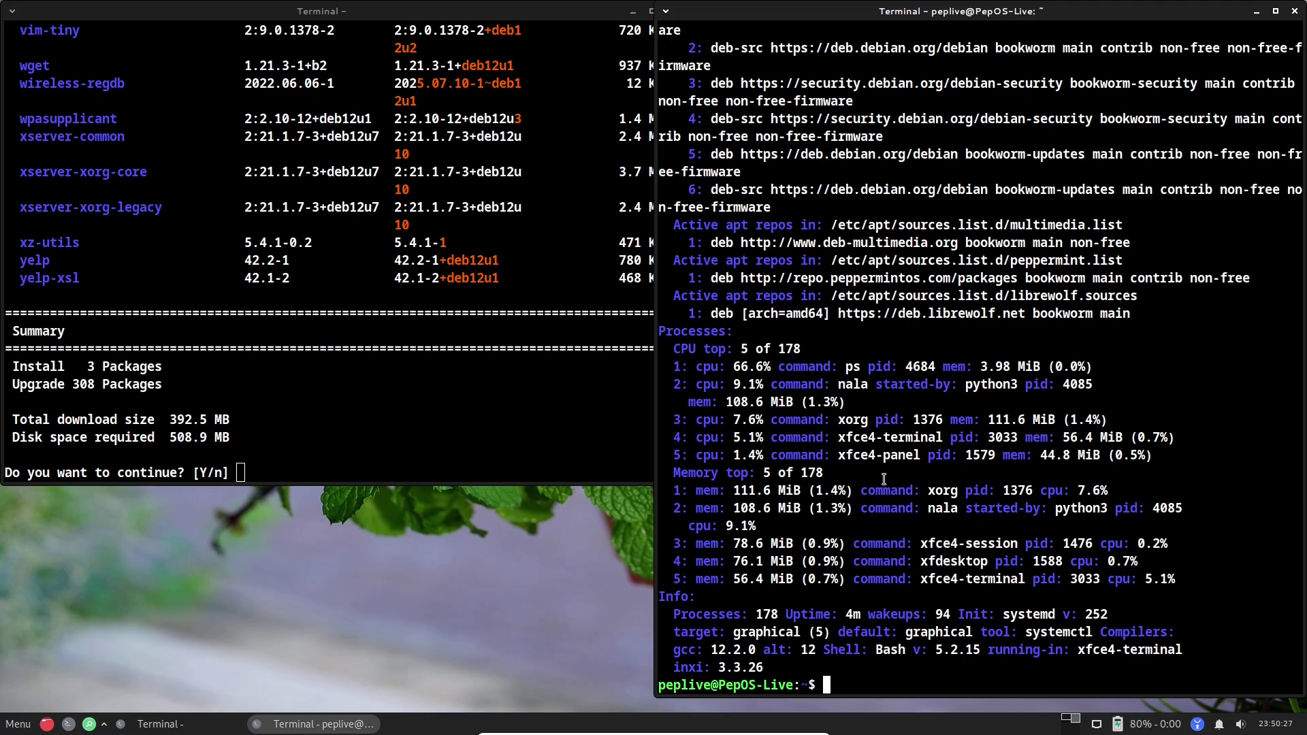
# Step: Select the report's memory and Info lines, cancel the unsafe paste, and erase the typed commands
pyautogui.moveTo(782, 670); pyautogui.dragTo(662, 592)
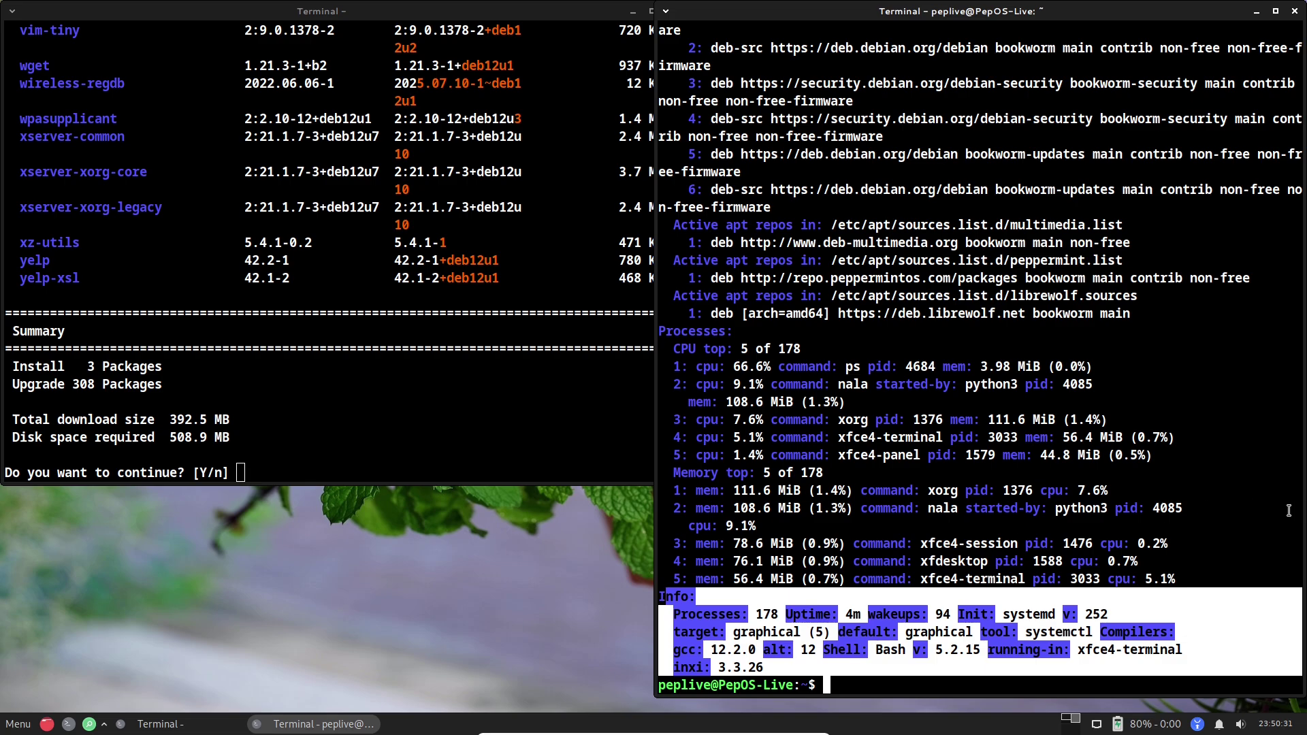
pyautogui.click(1178, 496)
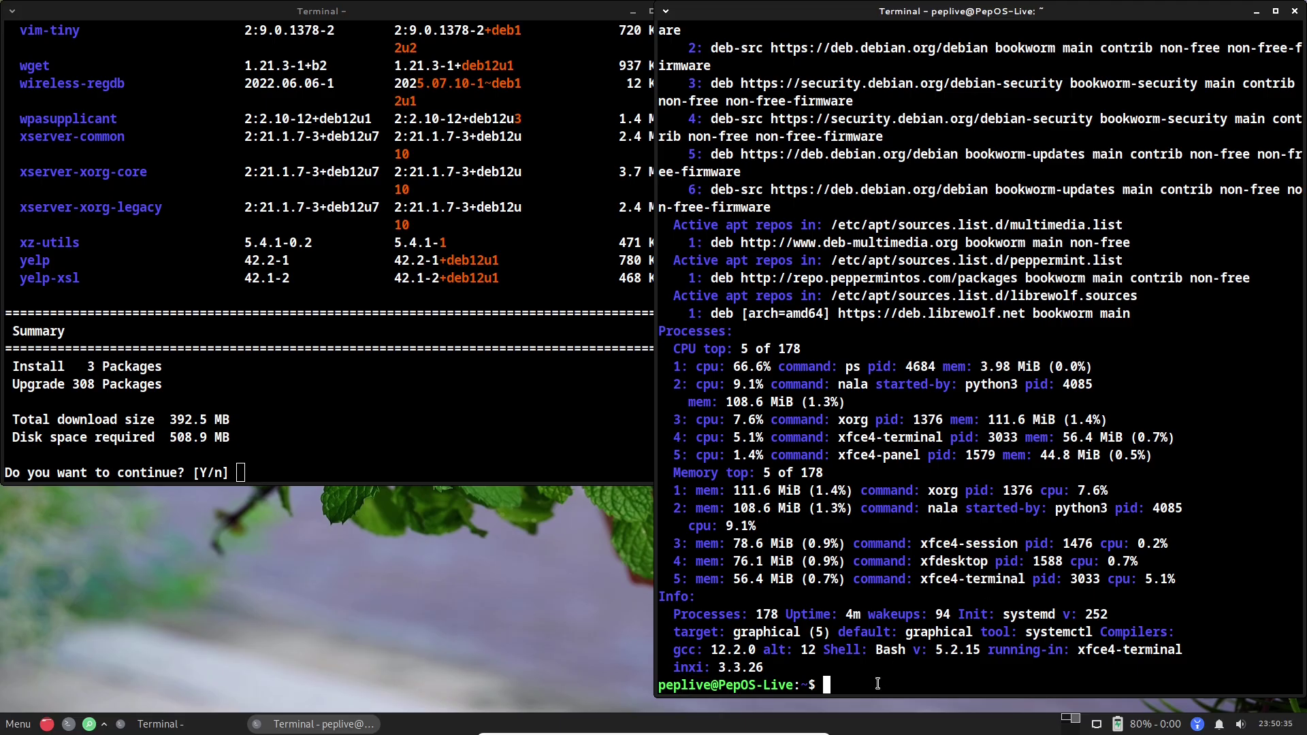
pyautogui.write('clear')
pyautogui.press('BackSpace')
pyautogui.press('BackSpace')
pyautogui.press('BackSpace')
pyautogui.press('BackSpace')
pyautogui.press('BackSpace')
pyautogui.middleClick(887, 663)
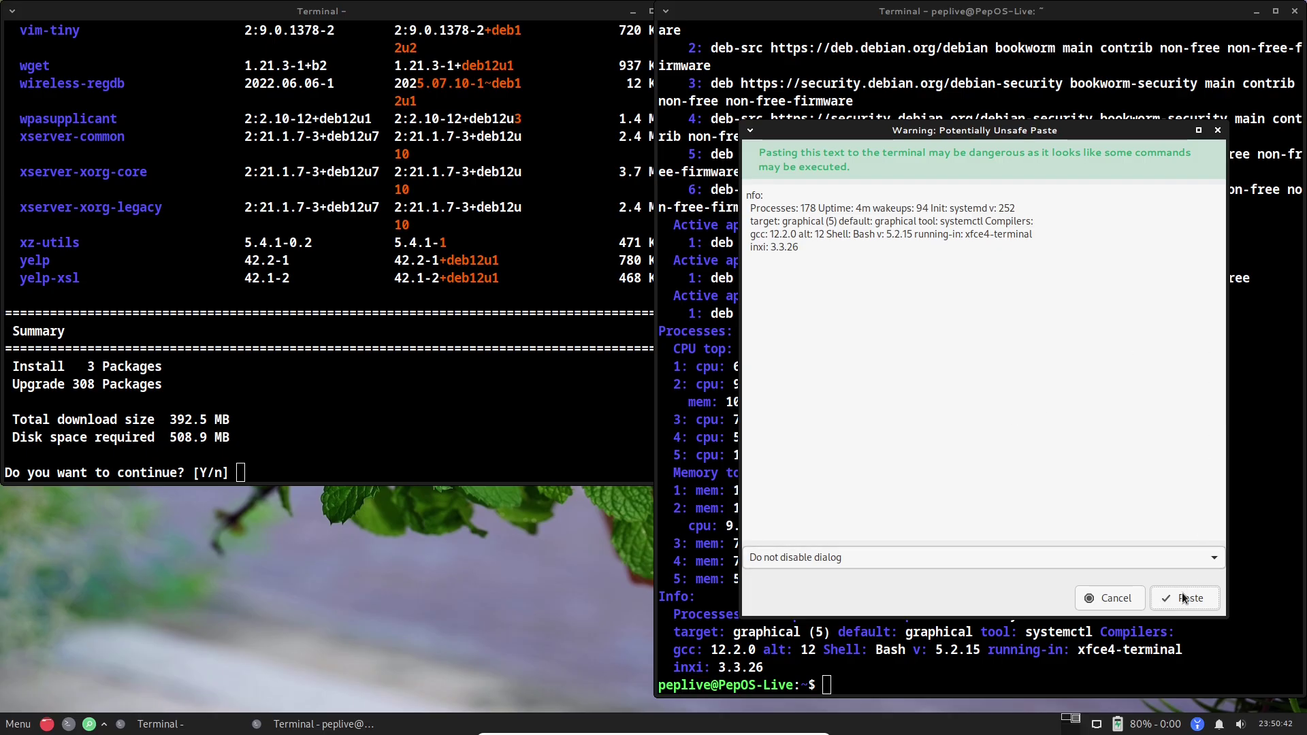
pyautogui.click(1119, 598)
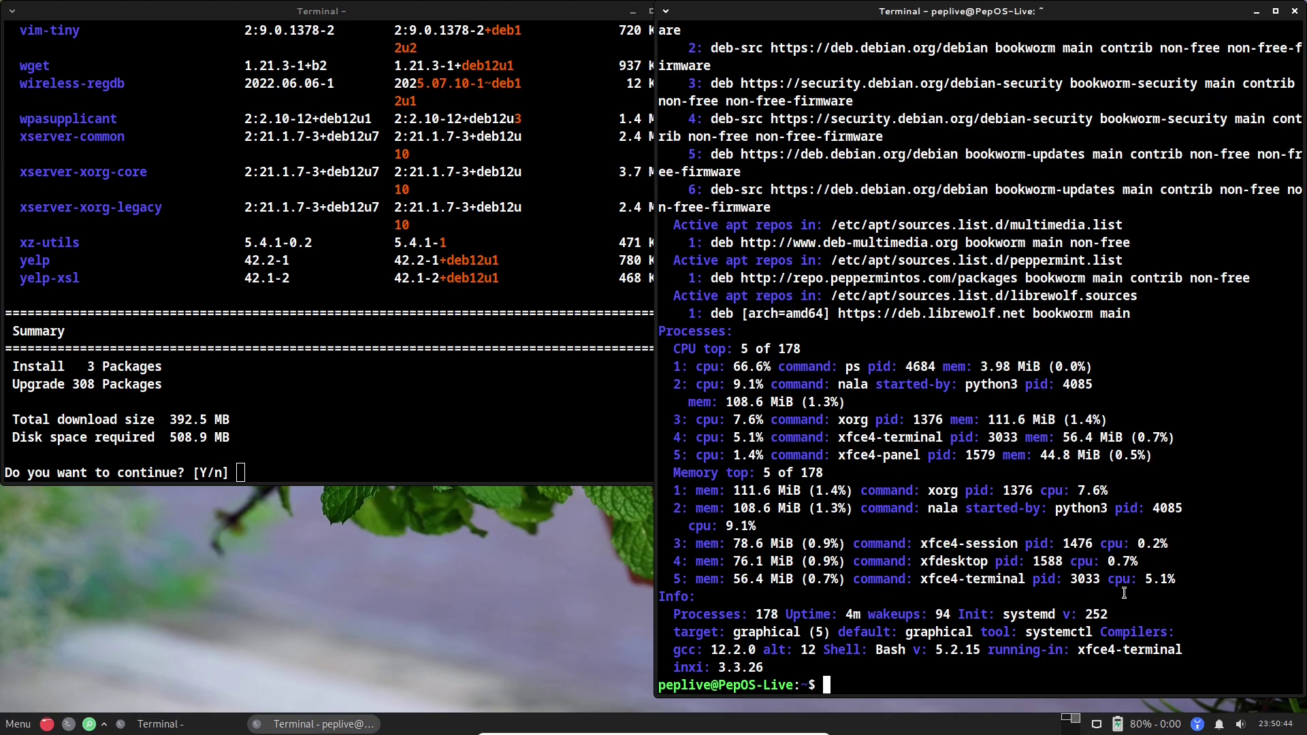
pyautogui.write('neofetch')
pyautogui.press('BackSpace')
pyautogui.press('BackSpace')
pyautogui.press('BackSpace')
pyautogui.press('BackSpace')
pyautogui.press('BackSpace')
pyautogui.press('BackSpace')
pyautogui.press('BackSpace')
pyautogui.press('BackSpace')
# Step: Maximize the terminal and decline two more unsafe-paste warnings for the Info lines
pyautogui.click(1274, 12)
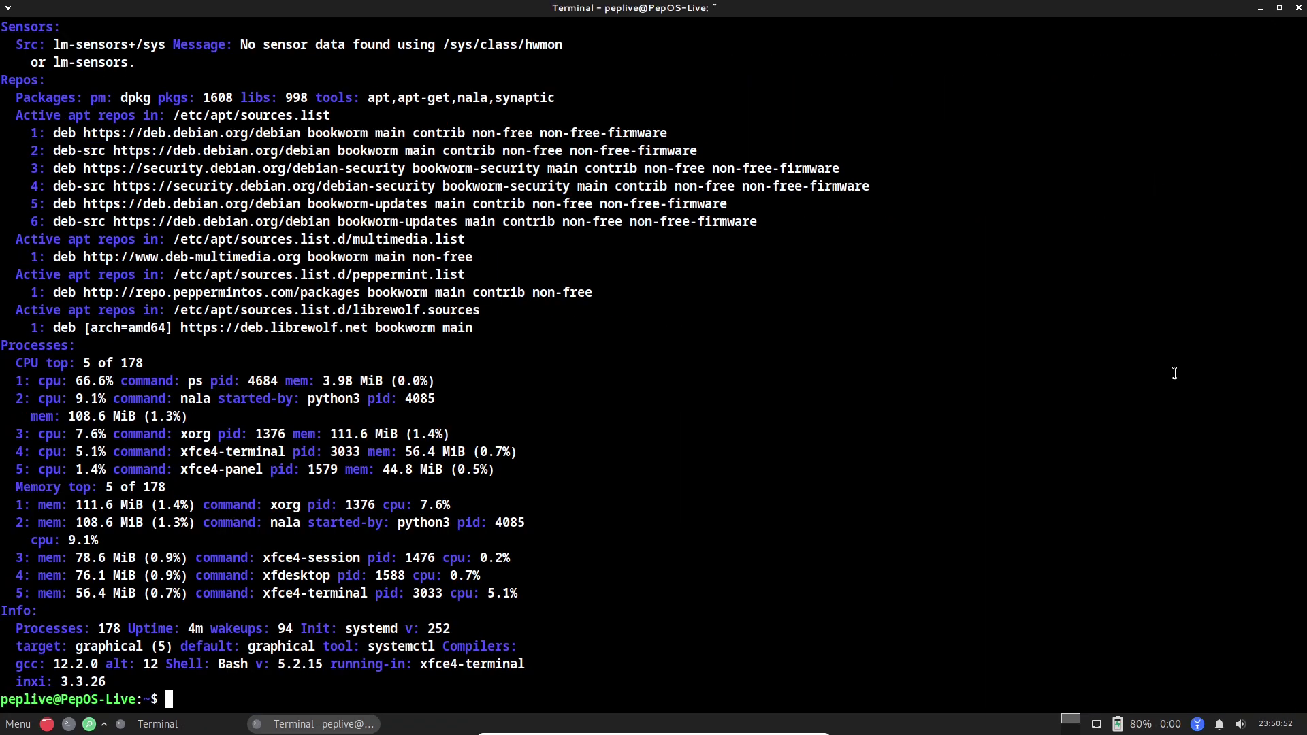
pyautogui.middleClick(1021, 462)
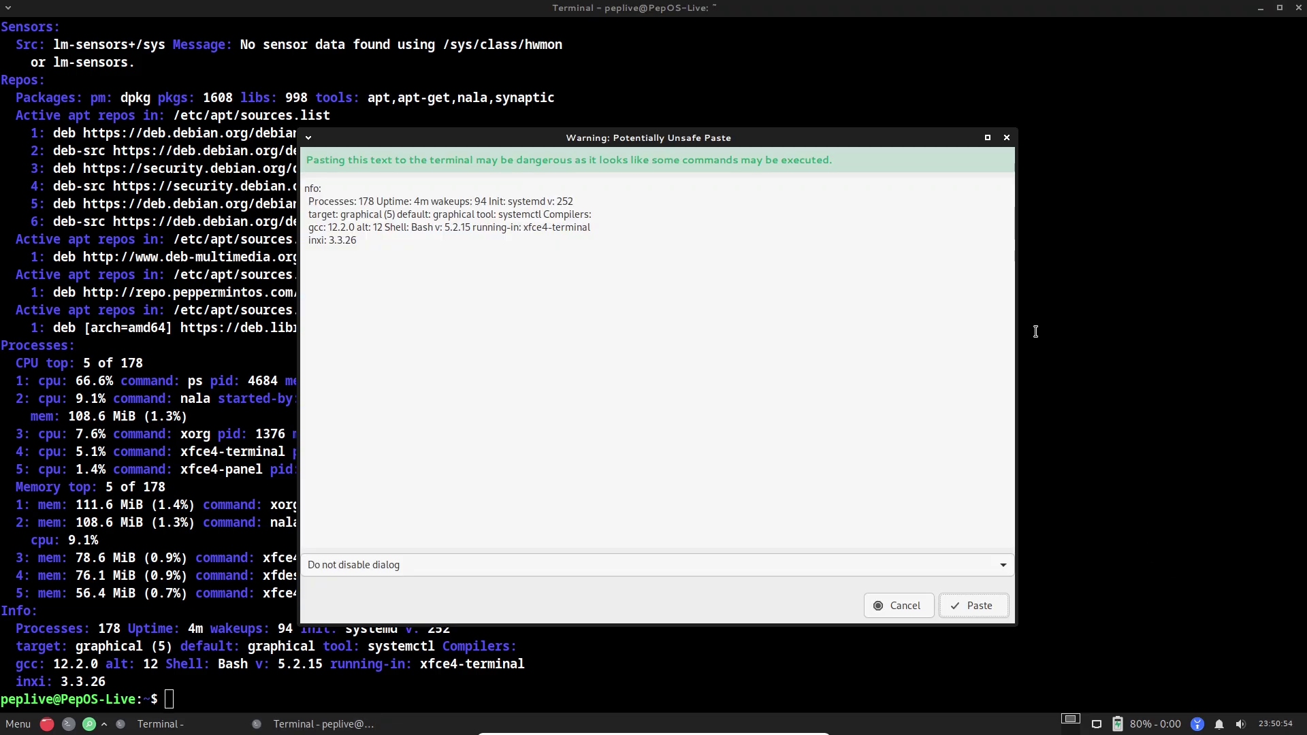
pyautogui.click(1007, 137)
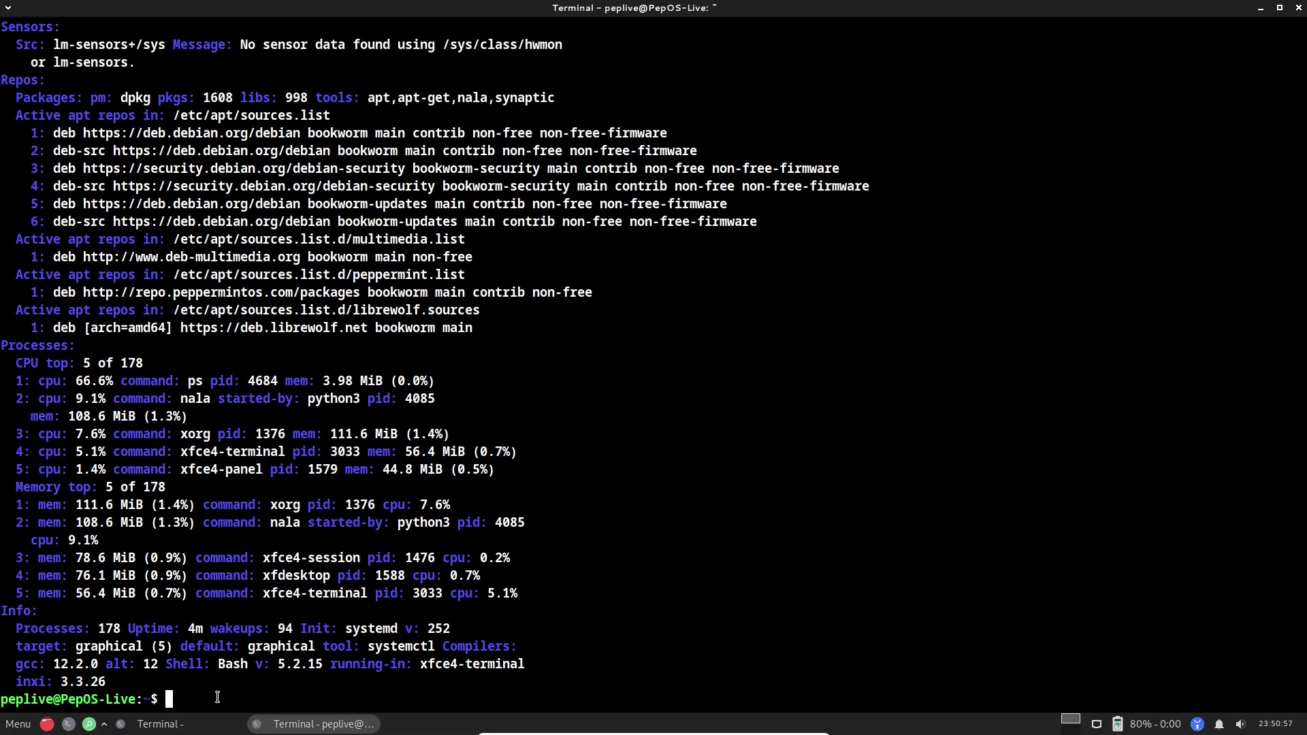
pyautogui.hotkey('ctrl', 'shift', 'v')
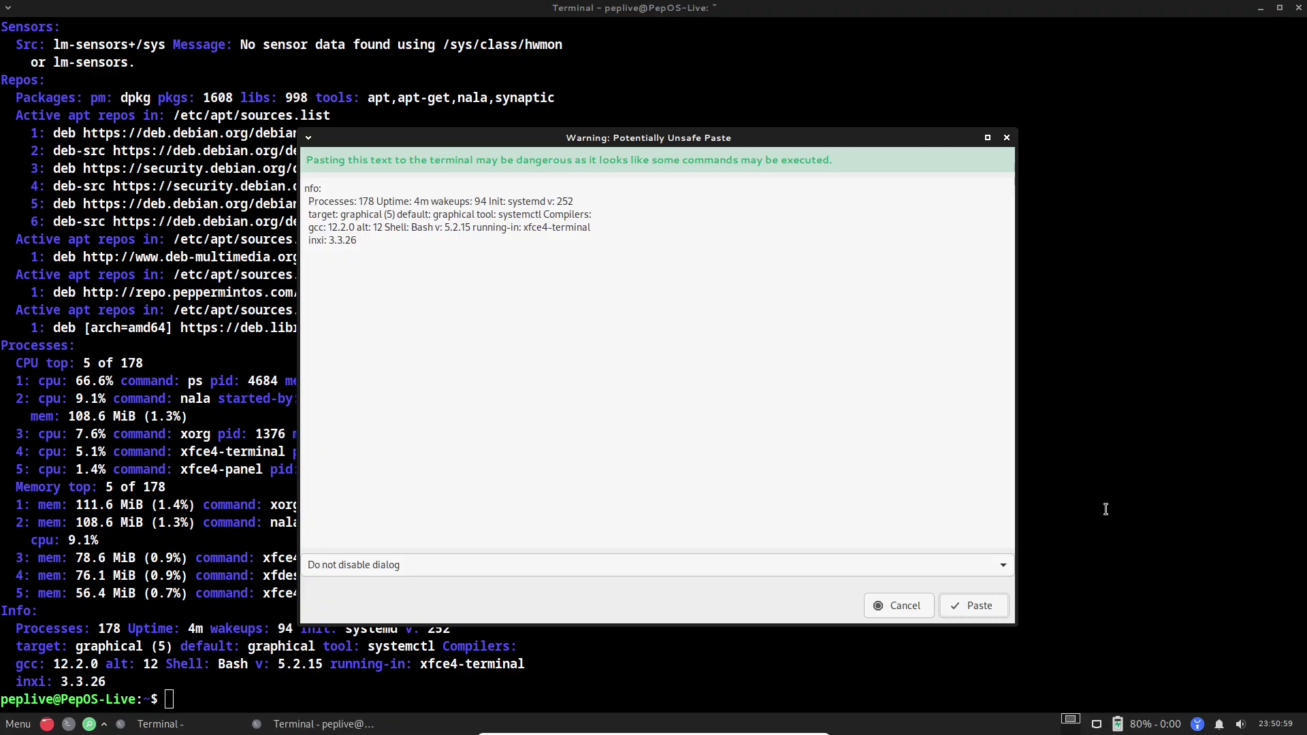
pyautogui.click(1007, 138)
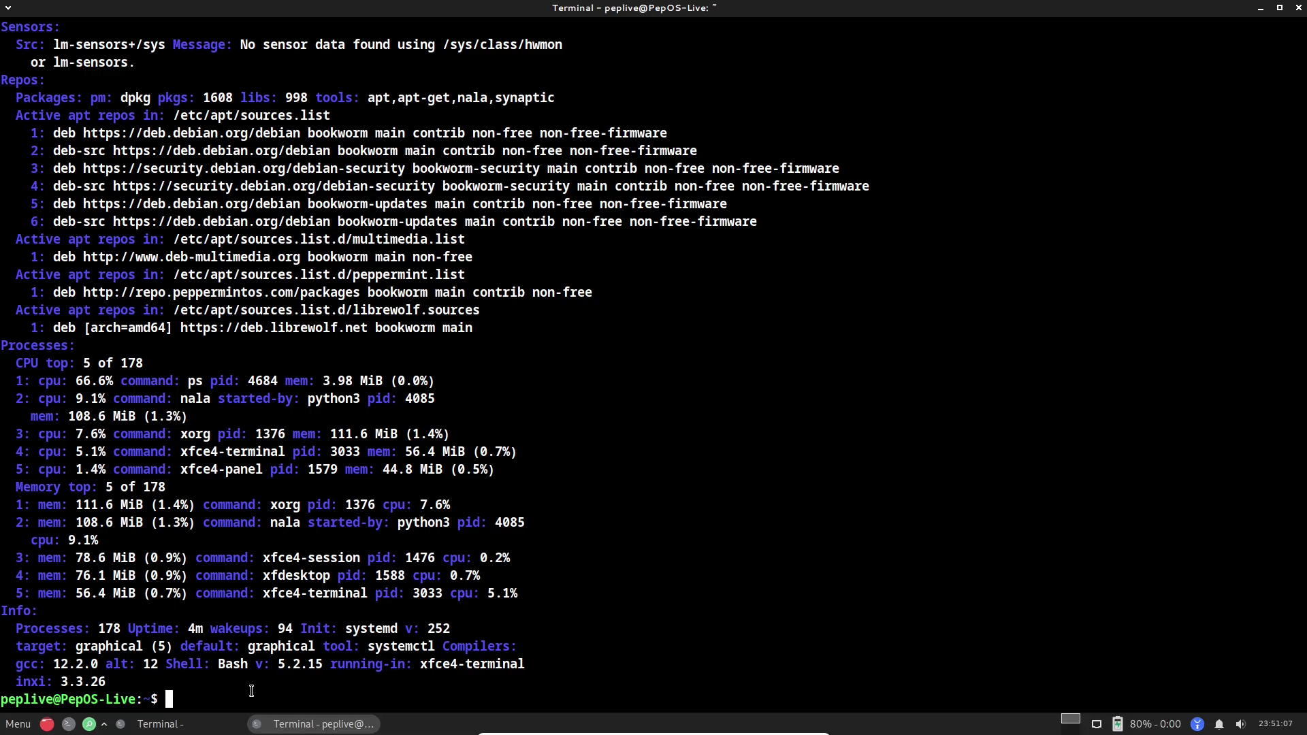
# Step: Clear the terminal and try sudo apt install fastfetch, which cannot be located
pyautogui.write('clear')
pyautogui.press('Return')
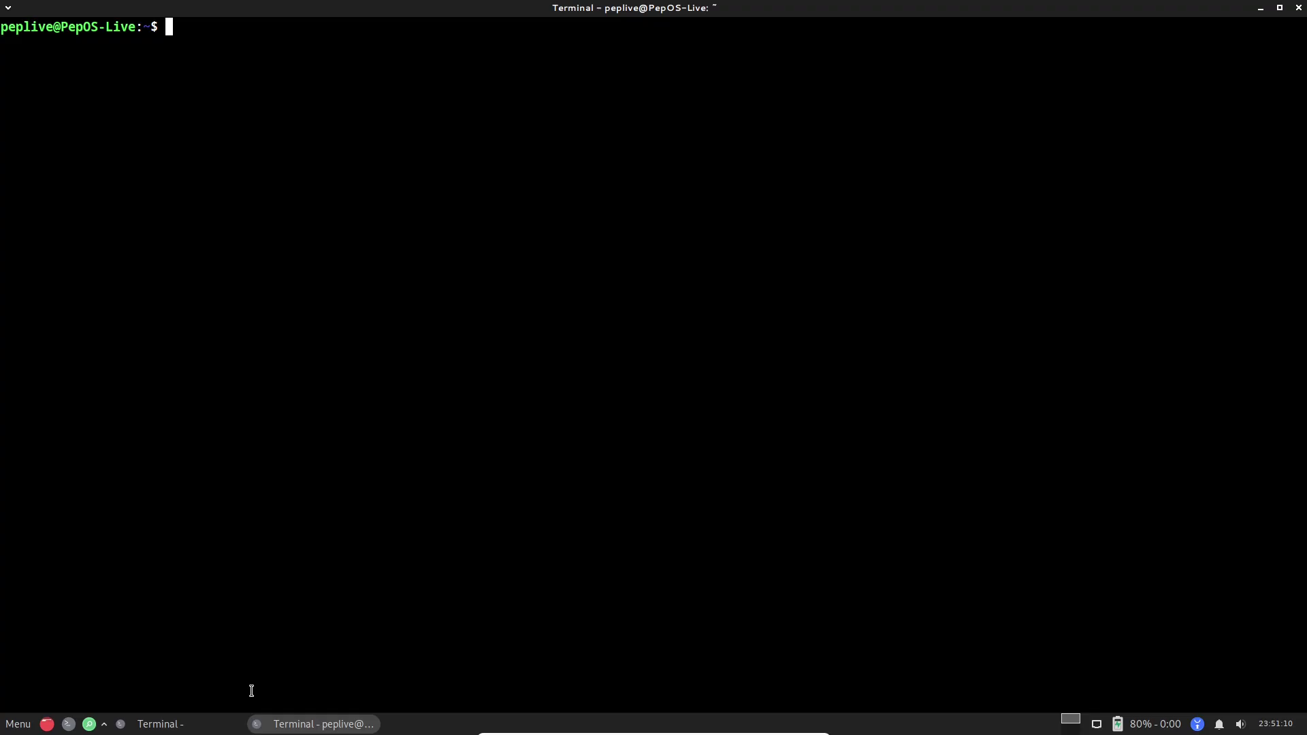
pyautogui.write('sudo apt insta')
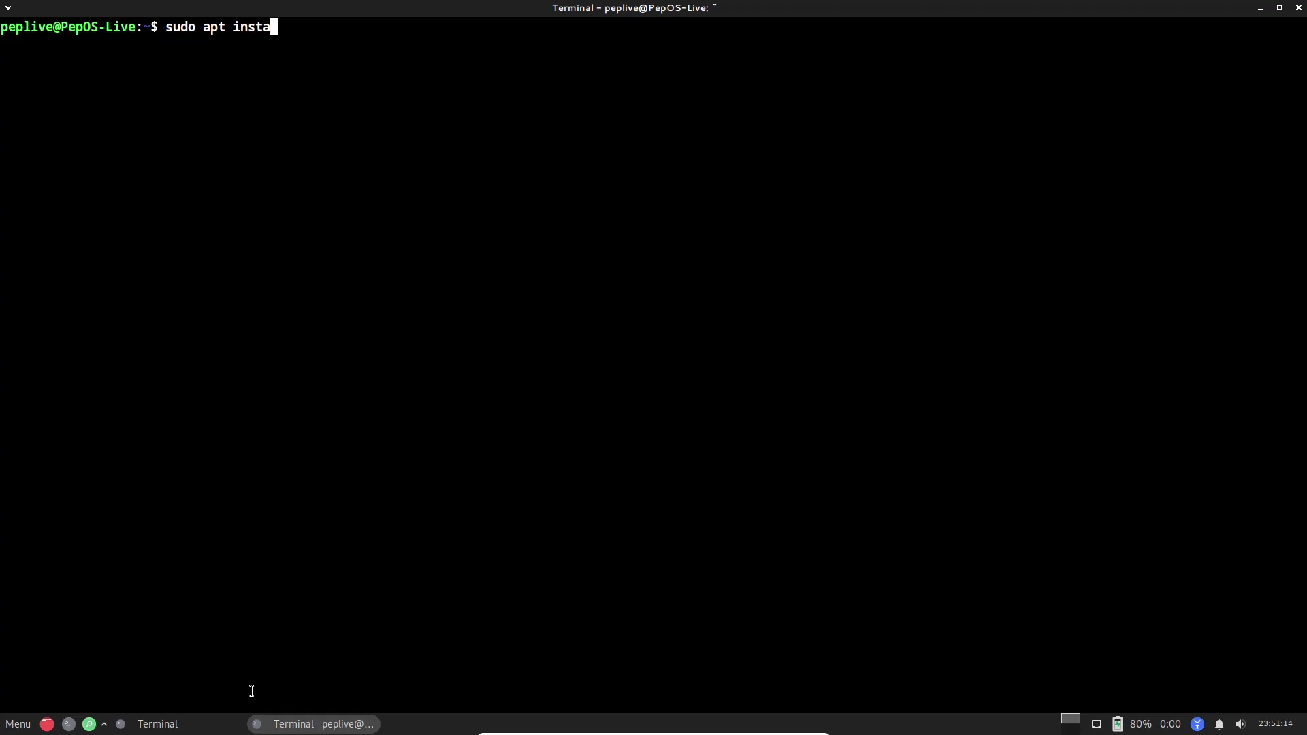
pyautogui.write('ll fastfetch')
pyautogui.press('Return')
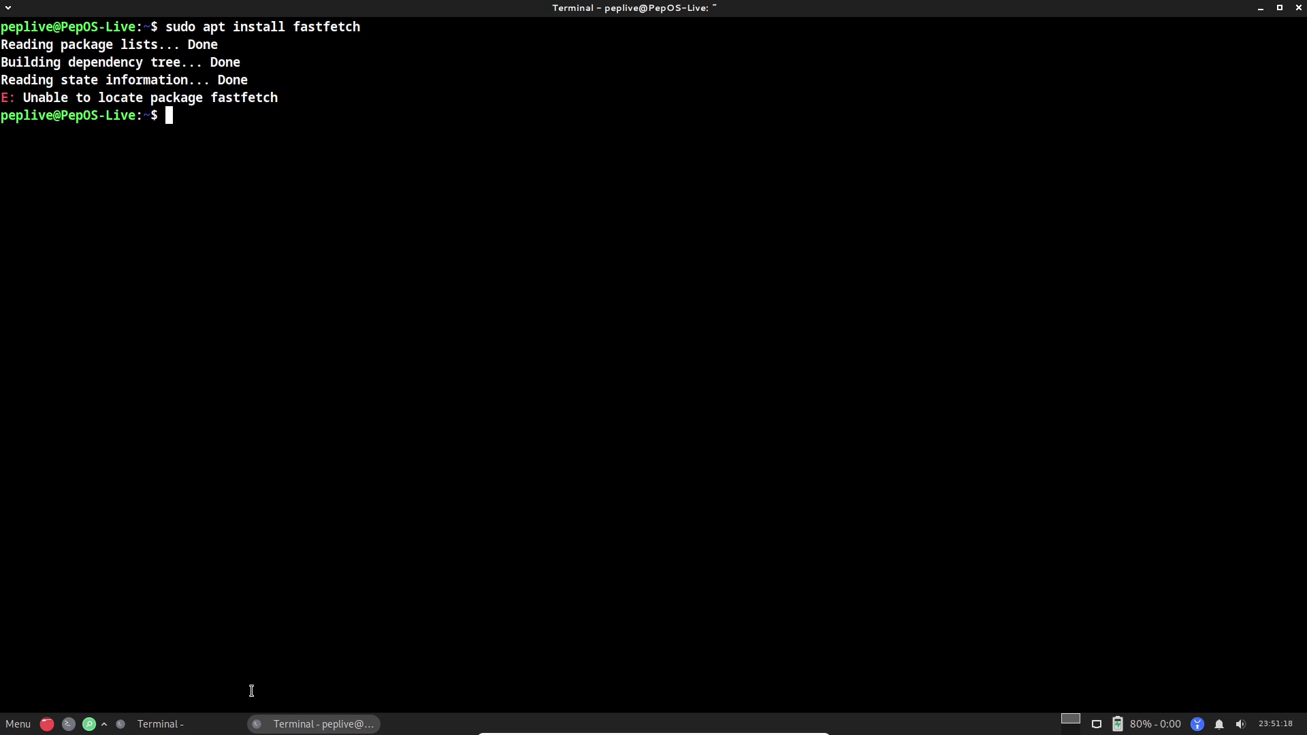
# Step: Install neofetch with sudo apt install neofetch and bring the full-screen terminal back to the front
pyautogui.write('sudoa')
pyautogui.press('BackSpace')
pyautogui.press('BackSpace')
pyautogui.write('apt i')
pyautogui.write('nstall ')
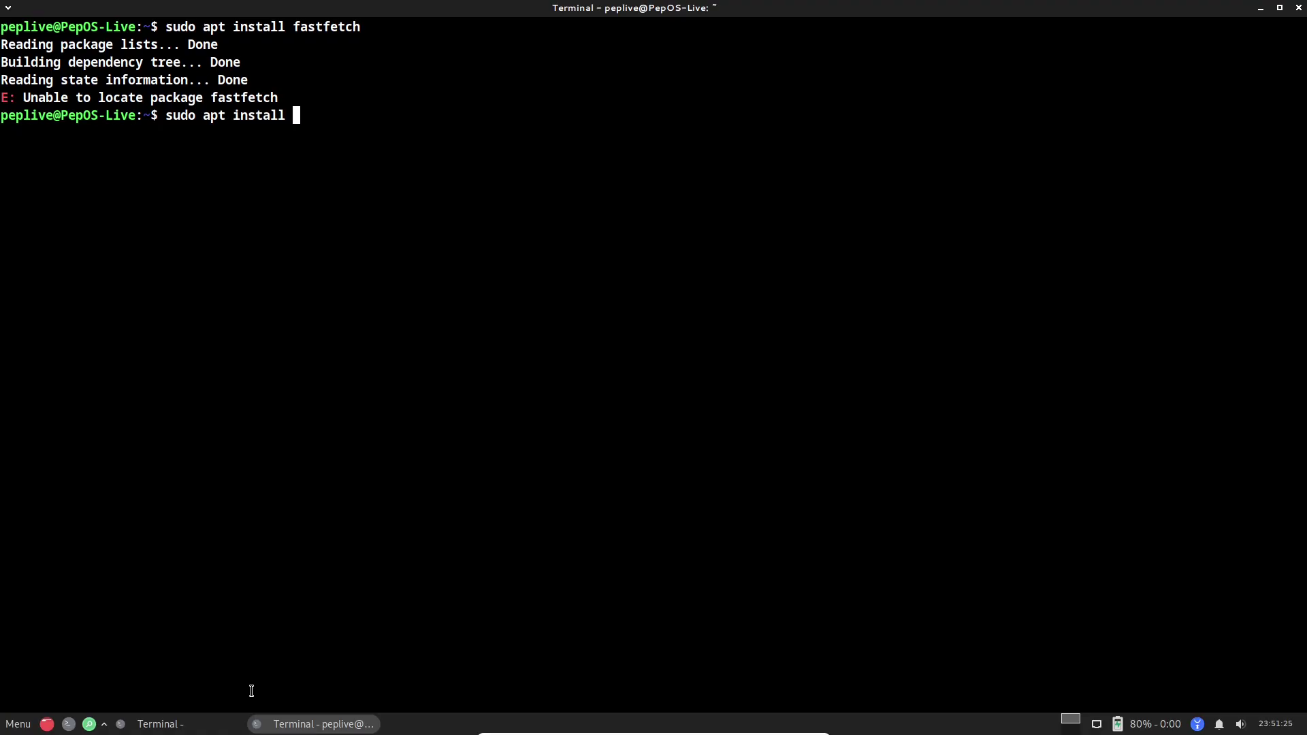
pyautogui.write('neofetch')
pyautogui.press('Return')
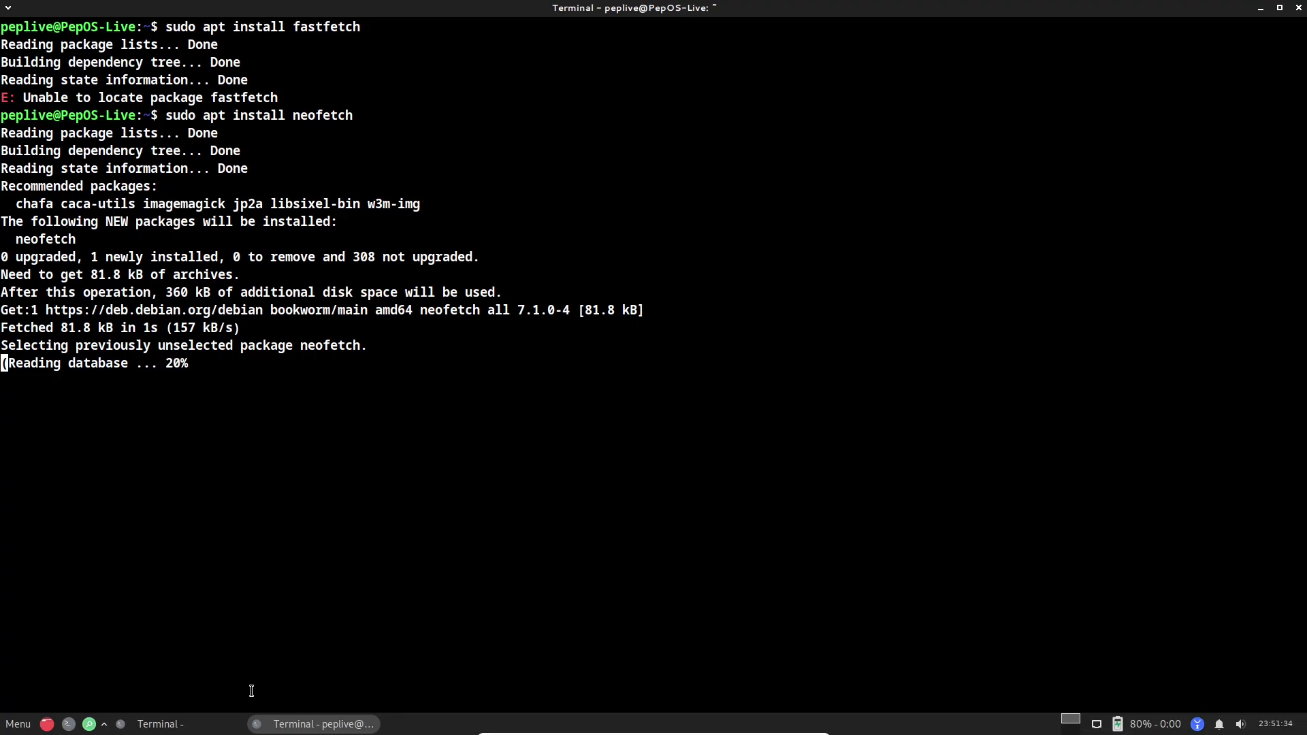
pyautogui.click(161, 724)
pyautogui.click(467, 490)
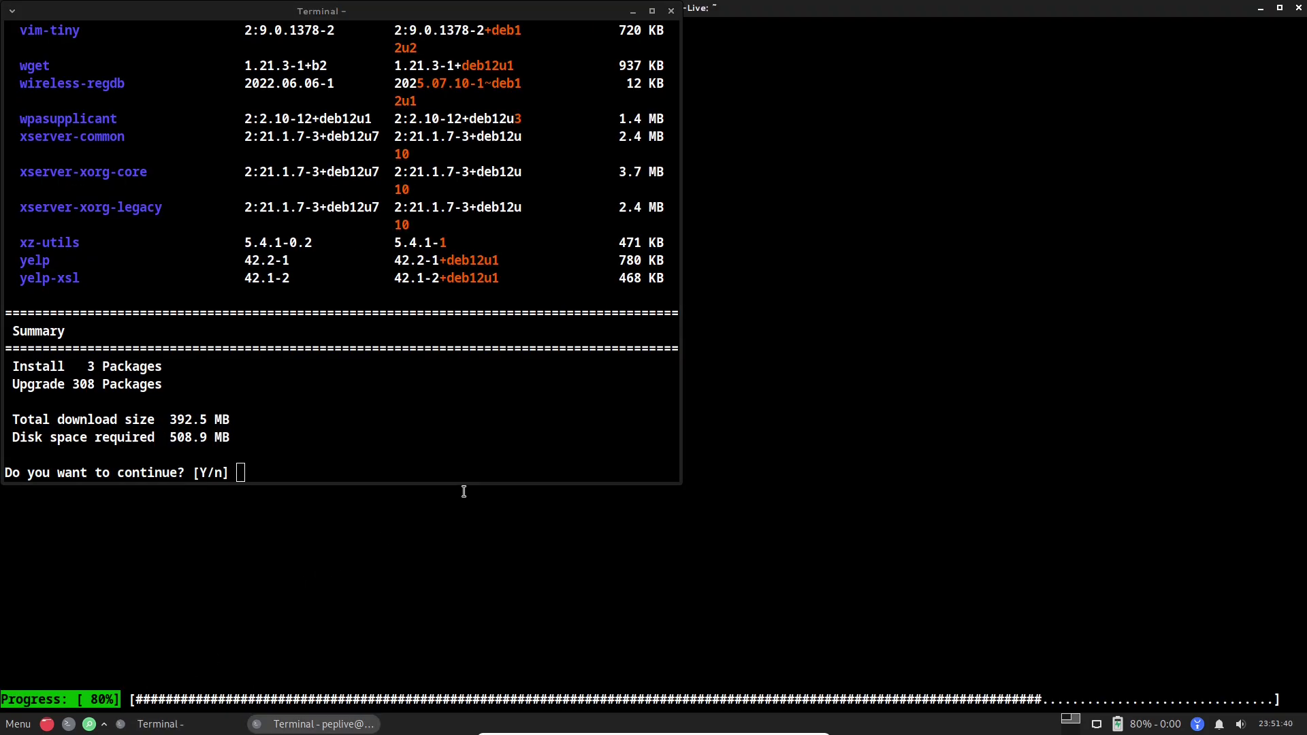
pyautogui.click(474, 486)
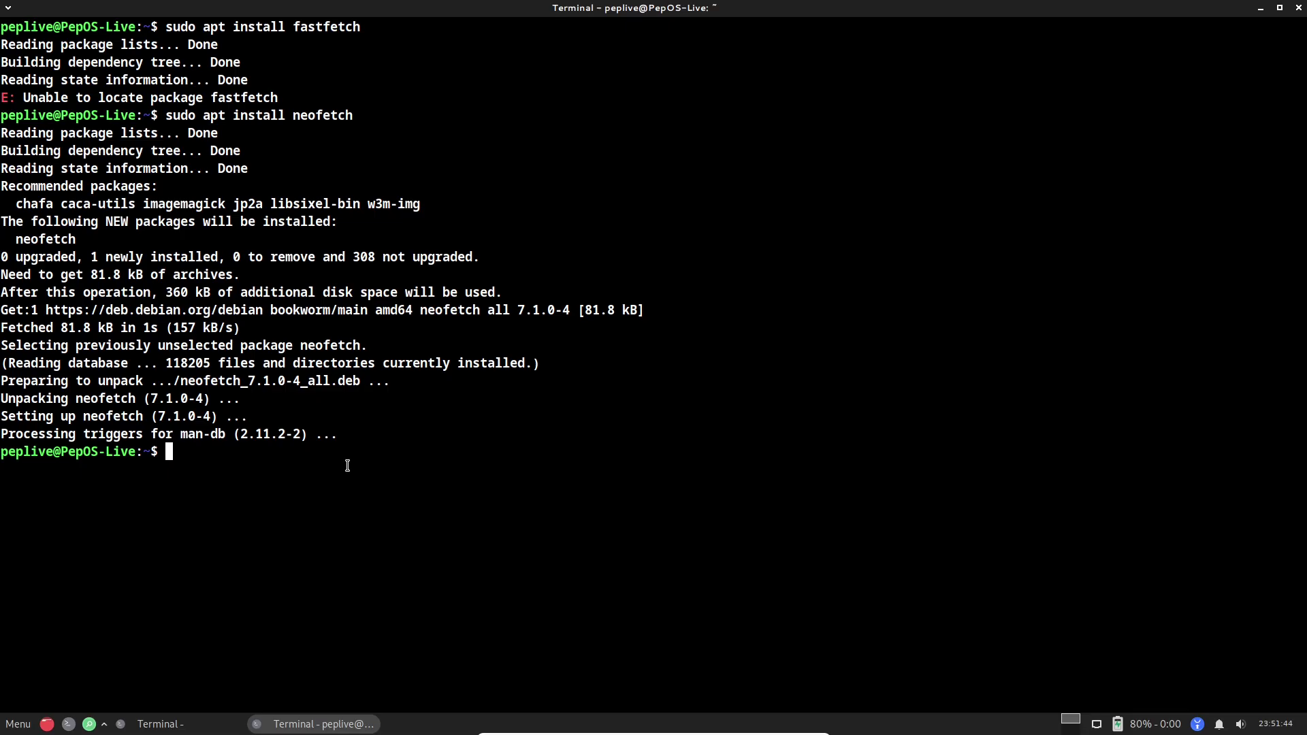
# Step: Run neofetch, inxi and the brief inxi -b summary
pyautogui.write('neofetch')
pyautogui.press('Return')
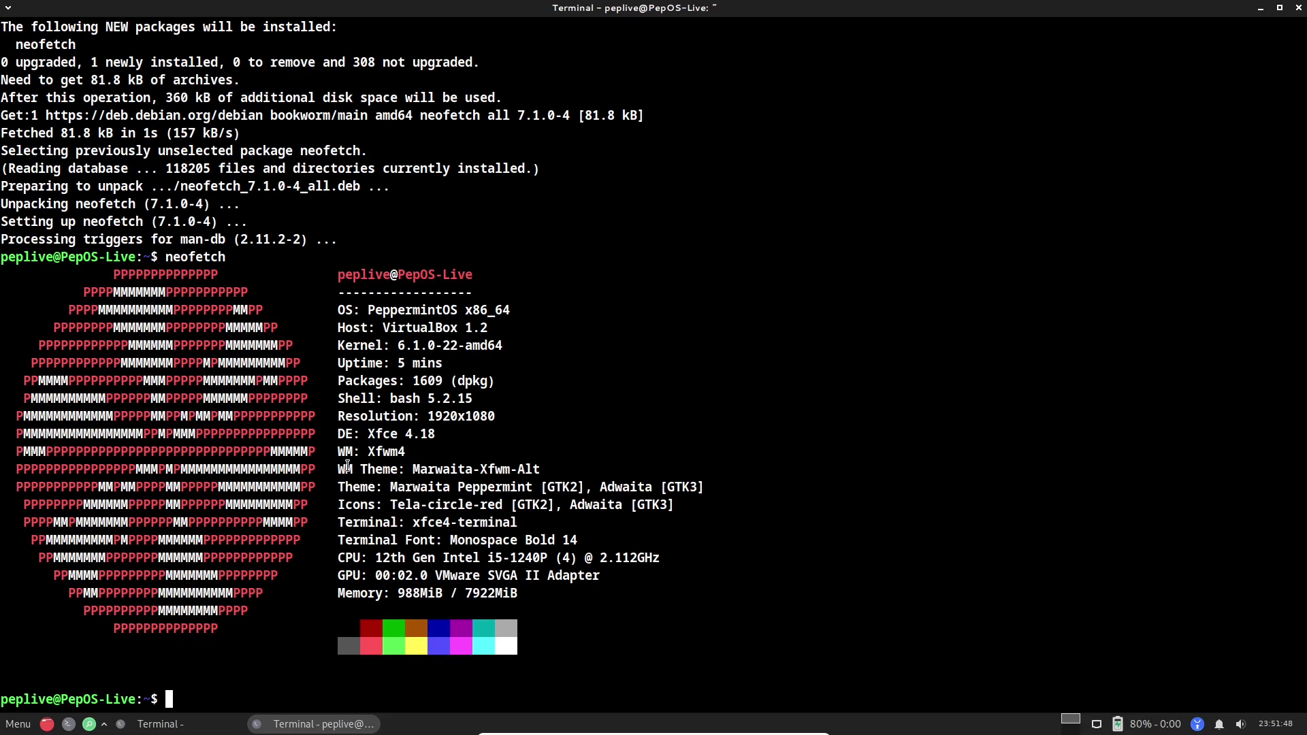
pyautogui.write('inxi')
pyautogui.press('Return')
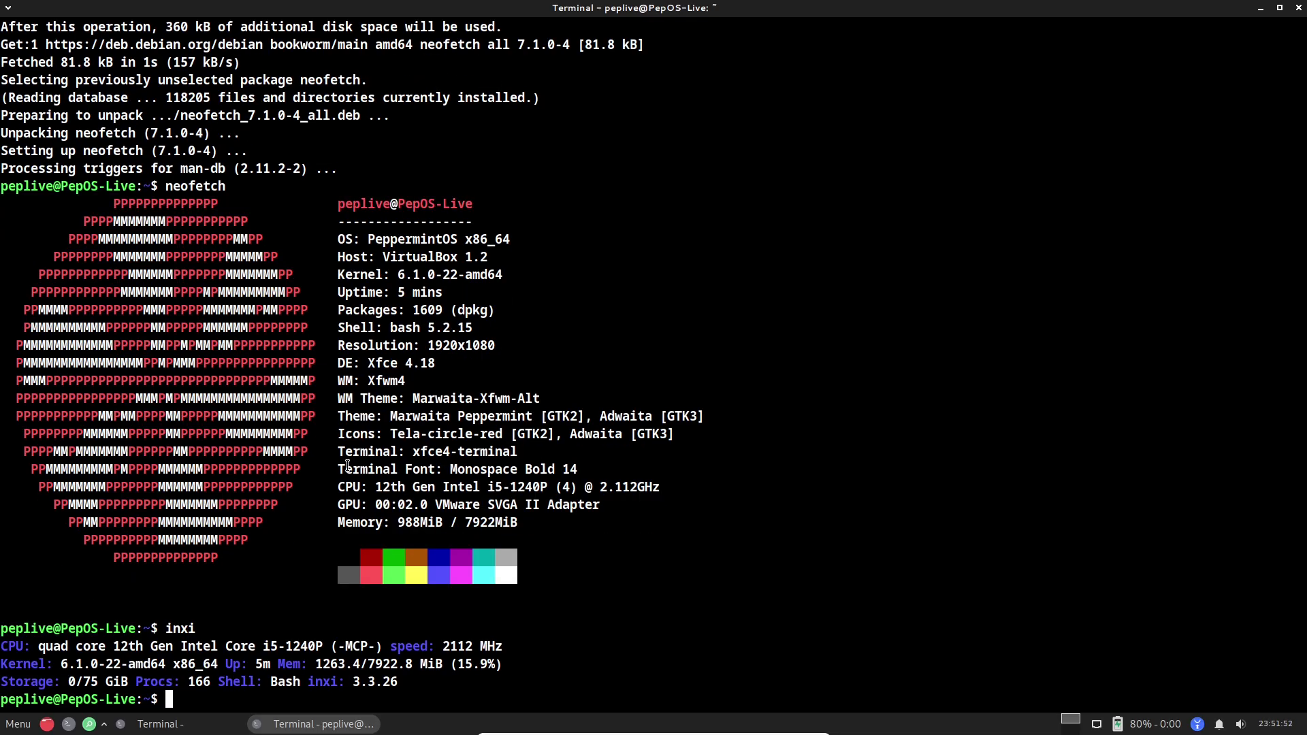
pyautogui.write('inxi -b')
pyautogui.press('Return')
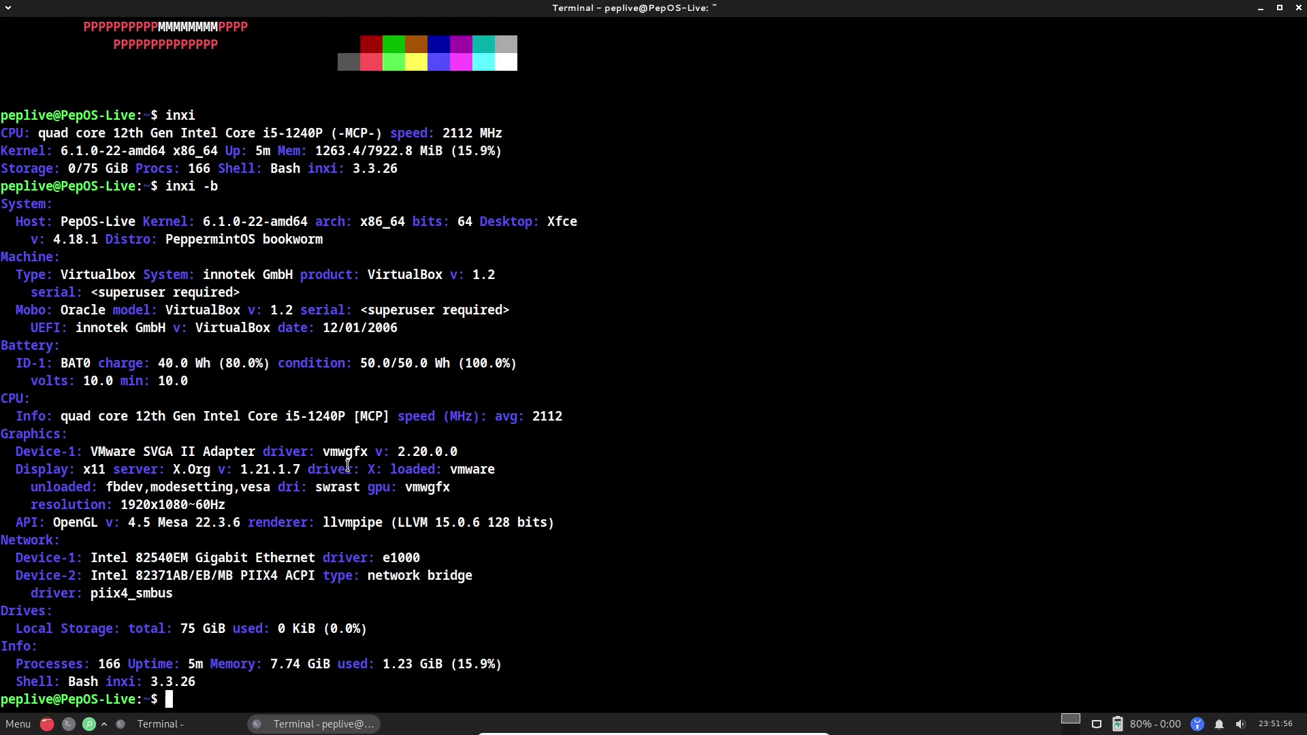
# Step: Run the full inxi -F and graphics inxi -G reports, then clear the terminal
pyautogui.write('inxi -F')
pyautogui.press('Return')
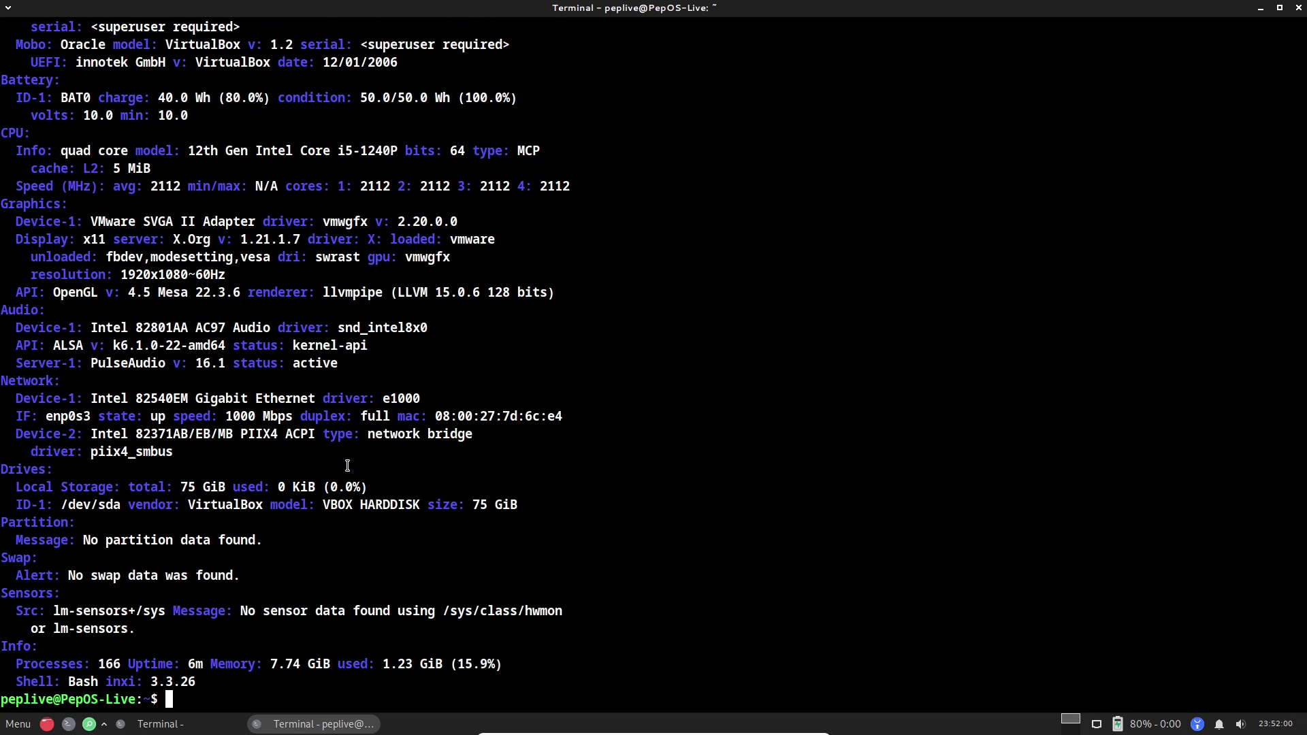
pyautogui.write('inxi -G')
pyautogui.press('Return')
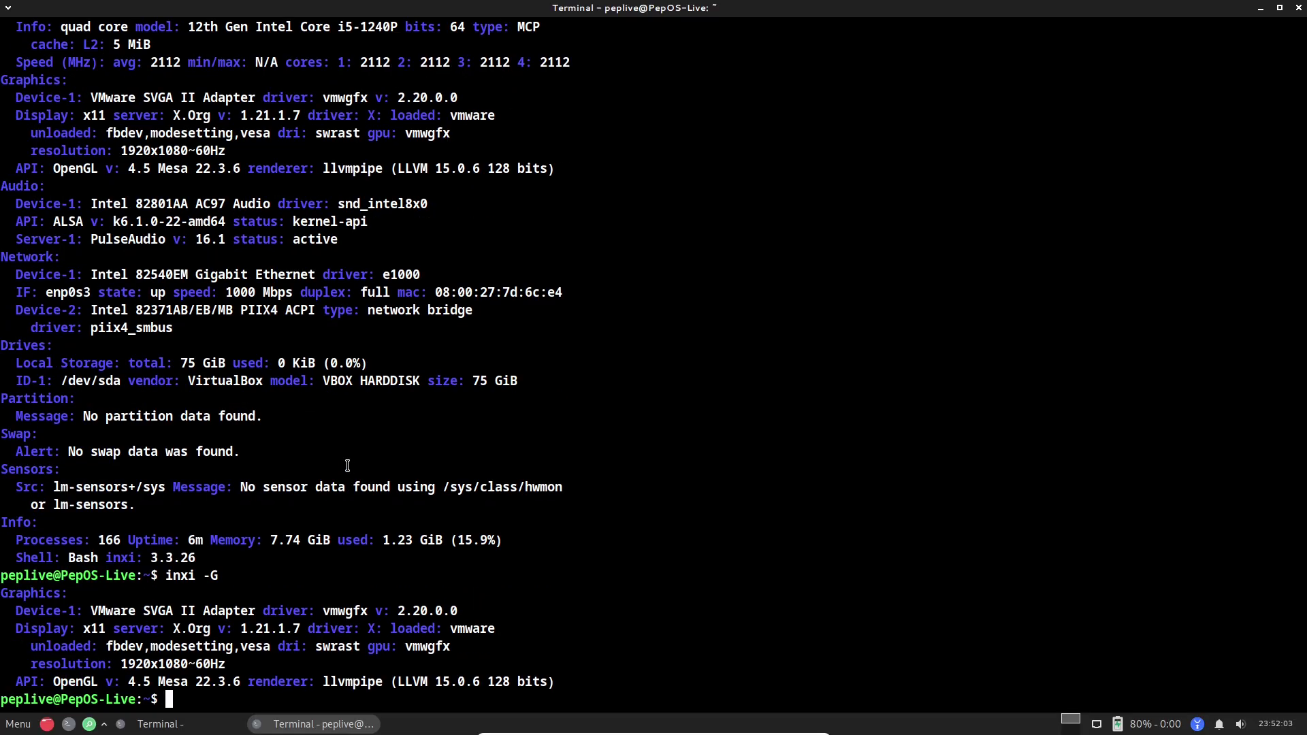
pyautogui.write('clear')
pyautogui.press('Return')
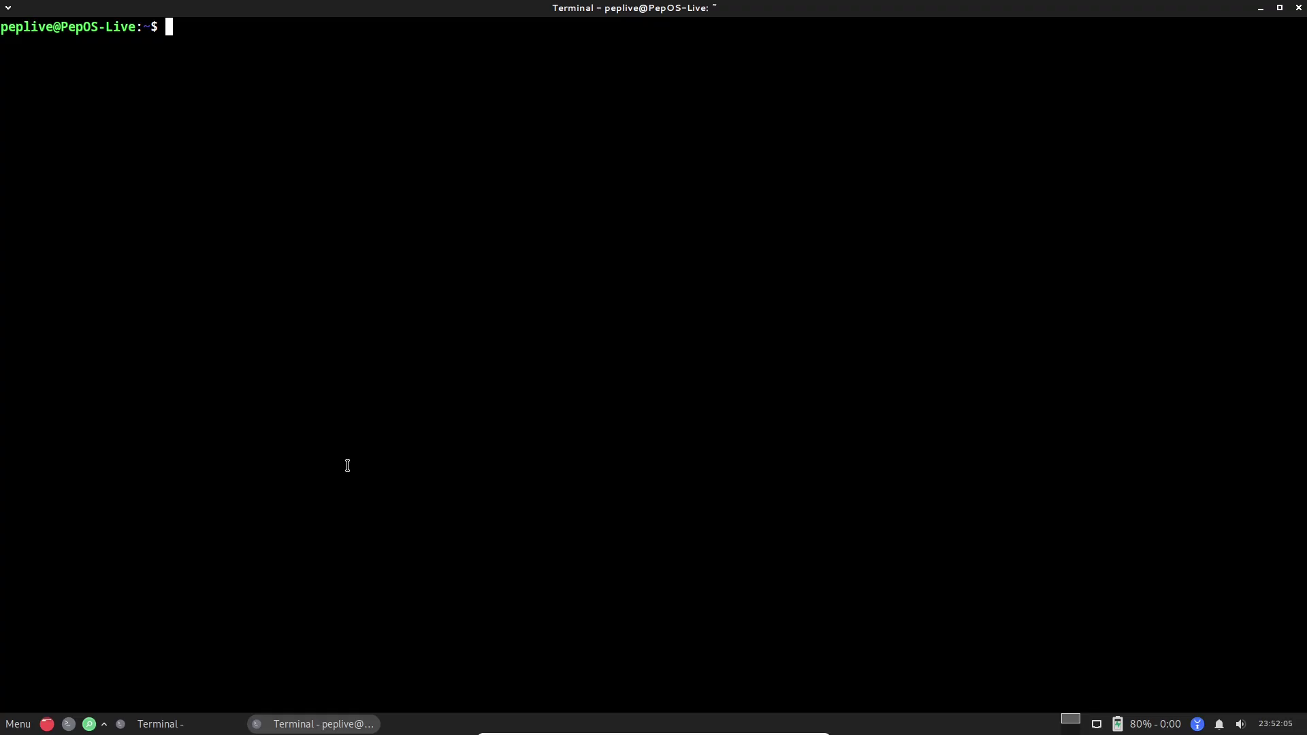
# Step: Run inxi -sv8, cat /etc/issue and python3 --version, which reports Python 3.11.2
pyautogui.write('inxi -sv8')
pyautogui.press('Return')
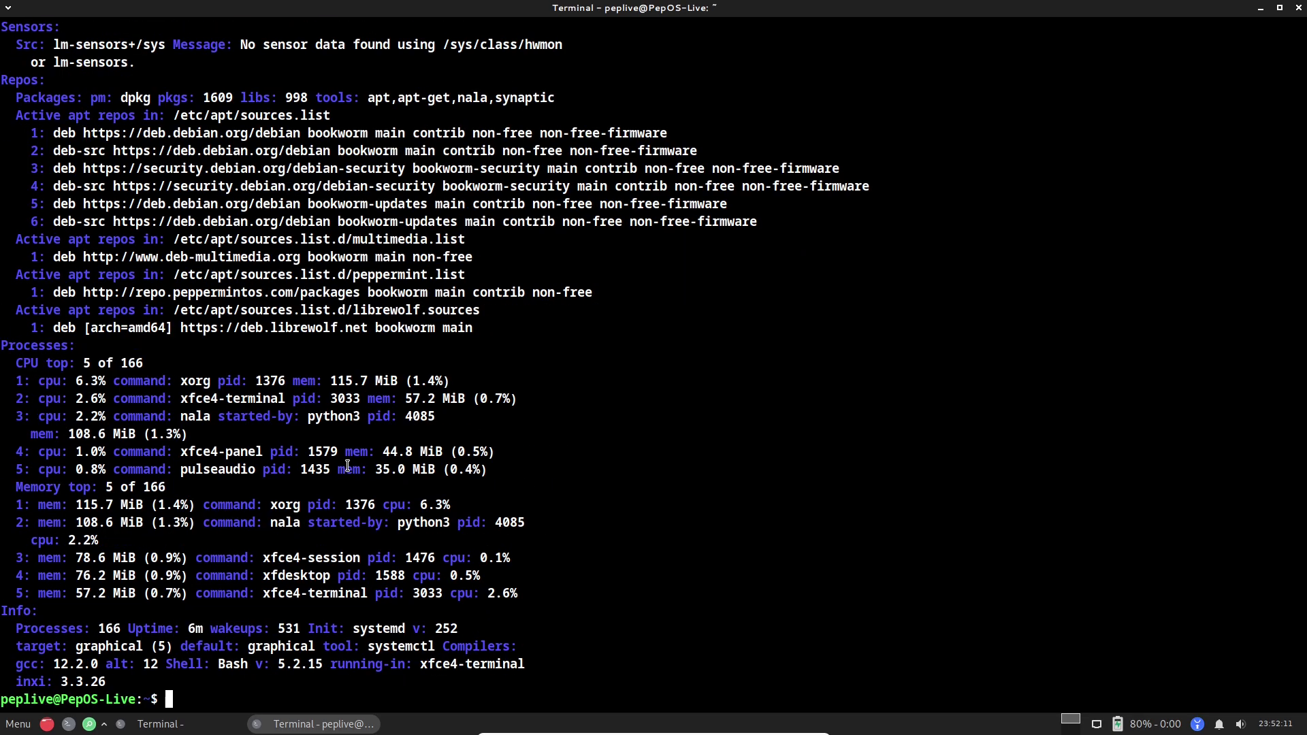
pyautogui.write('e')
pyautogui.press('BackSpace')
pyautogui.write('cat /etc/issue')
pyautogui.press('Return')
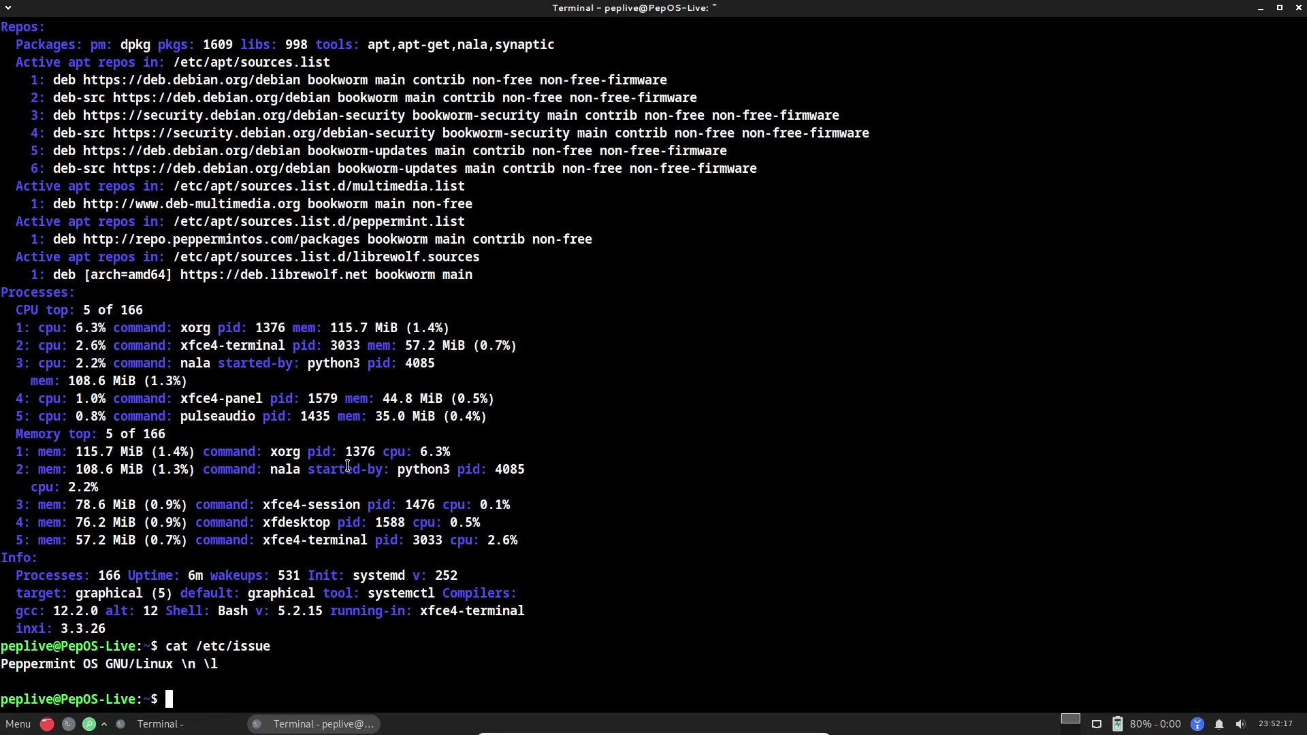
pyautogui.write('python3 --version')
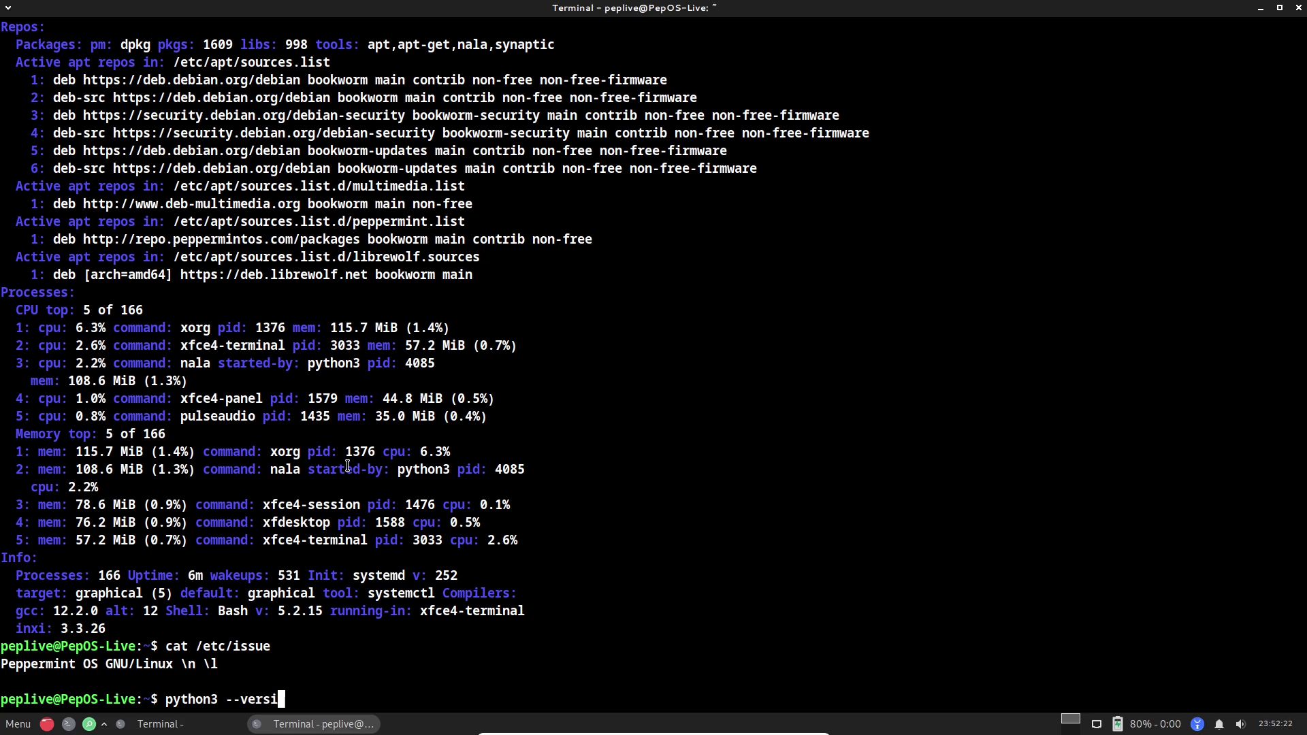
pyautogui.press('Return')
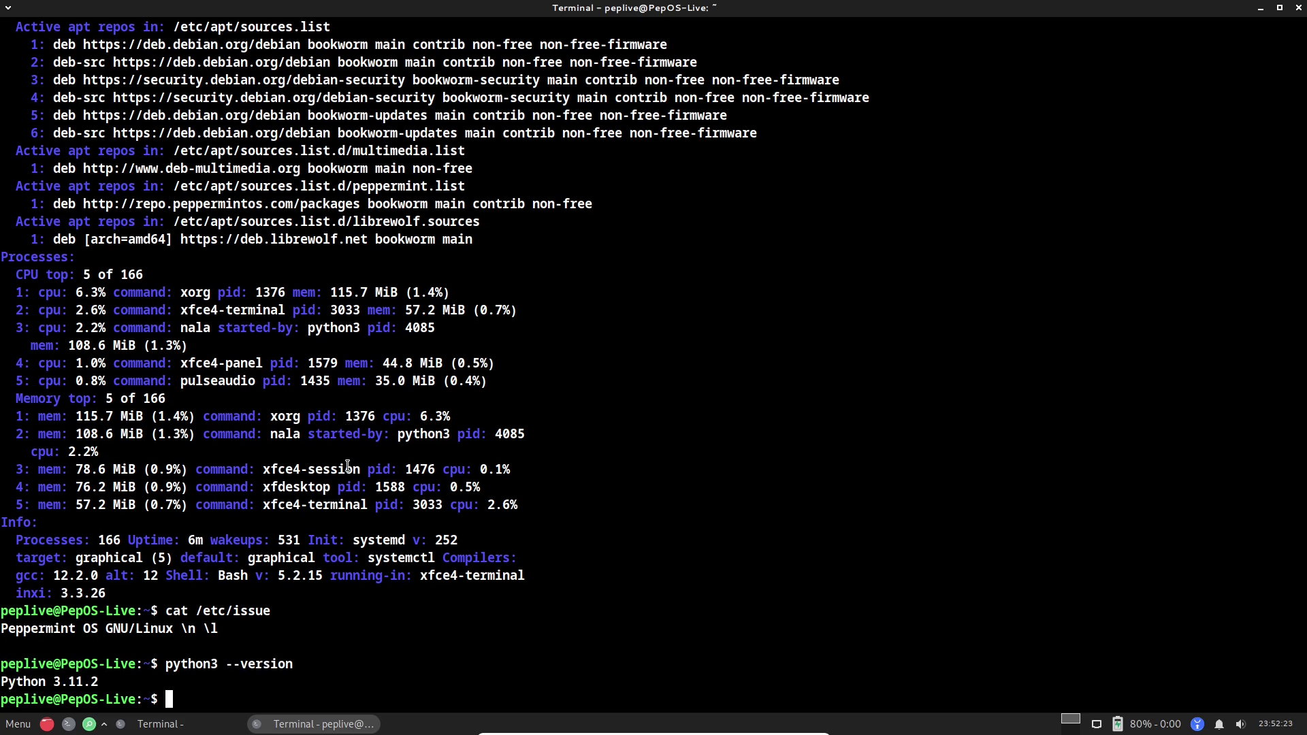
# Step: Exit the big terminal and answer n to decline nala's 308-package upgrade
pyautogui.write('exit')
pyautogui.press('Return')
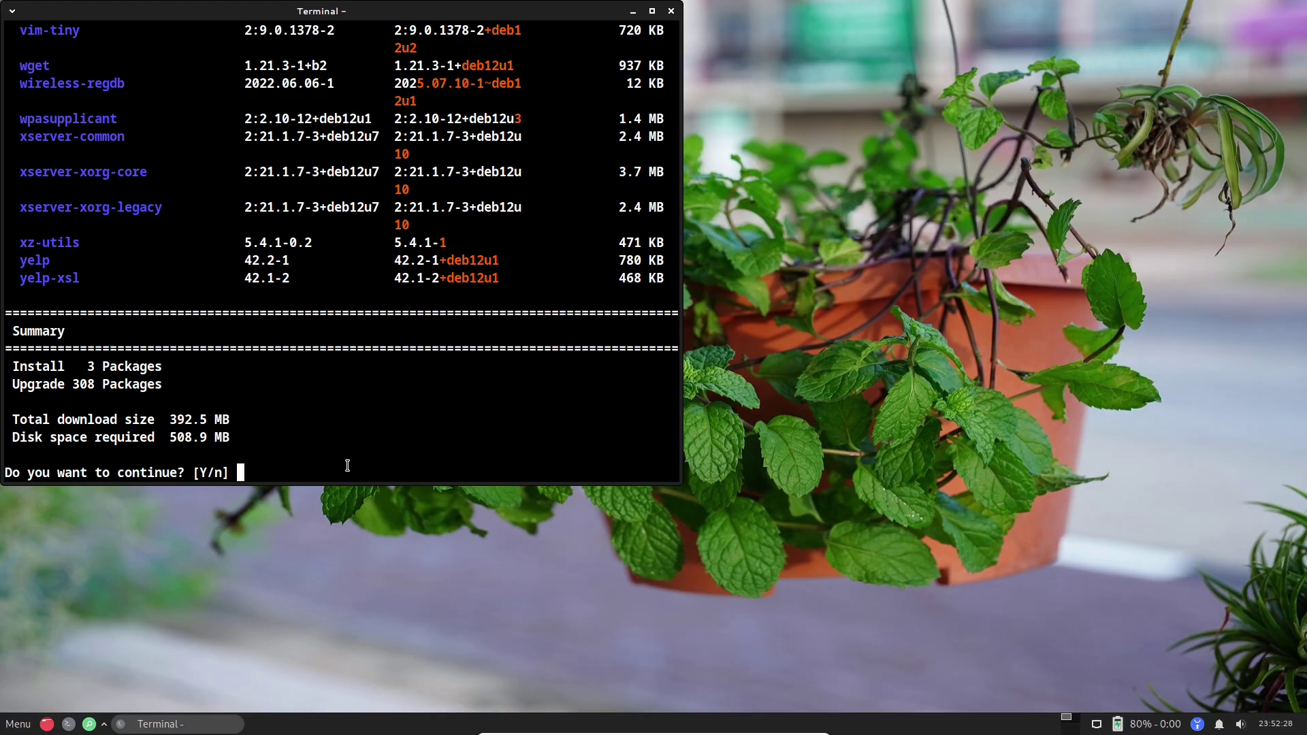
pyautogui.write('n')
pyautogui.press('Return')
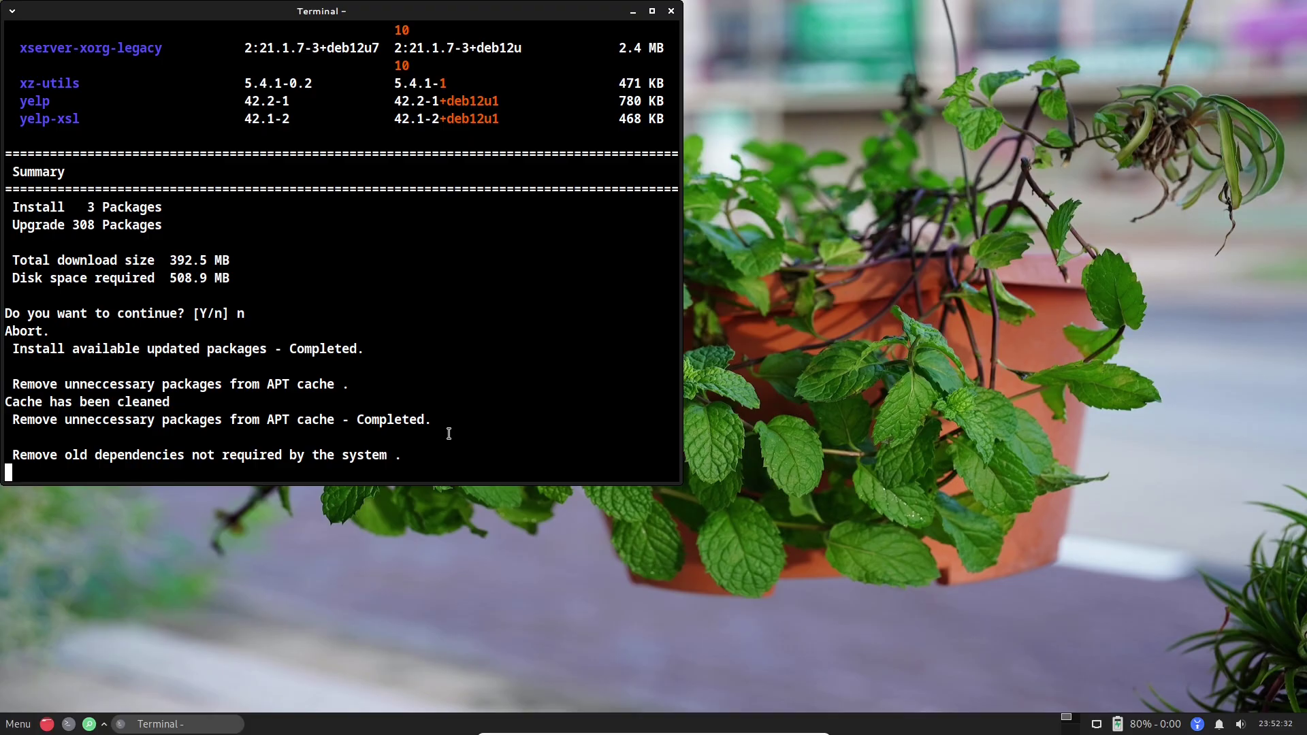
# Step: Close the remaining terminal and show the application menu's Settings category, led by Settings Manager
pyautogui.click(671, 12)
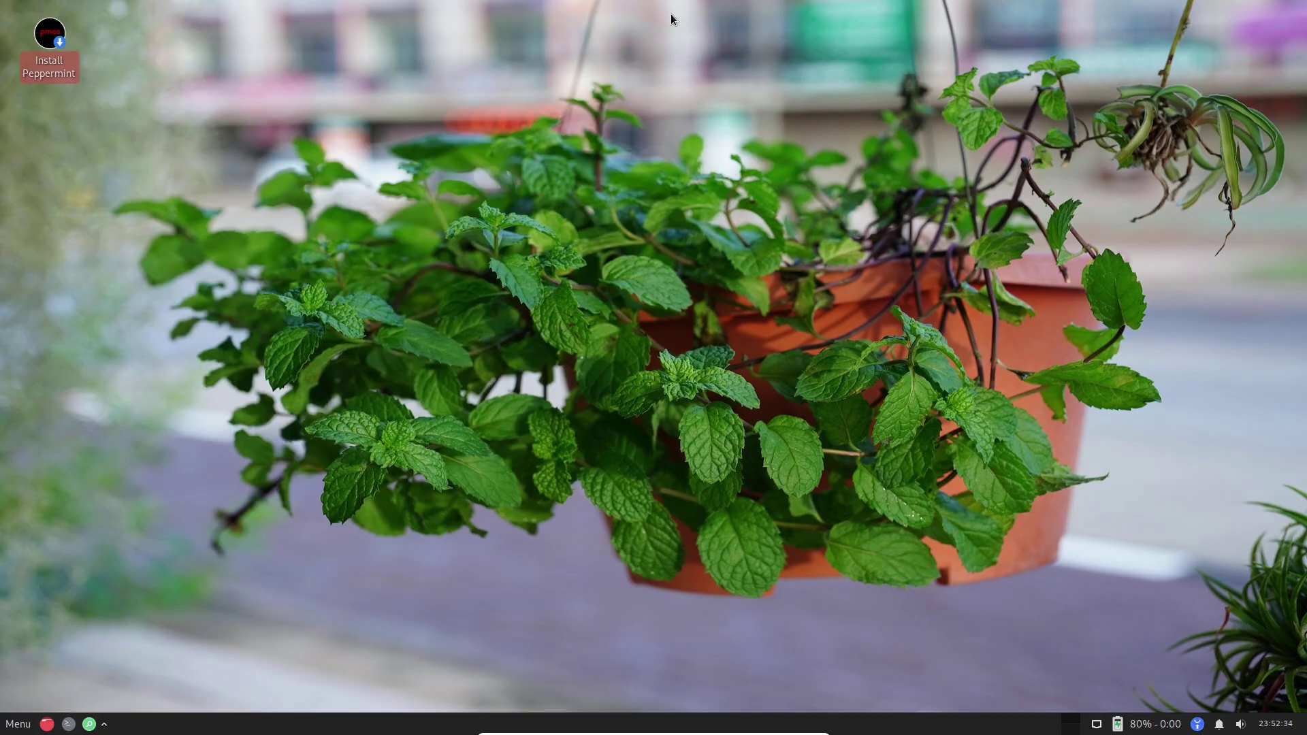
pyautogui.click(19, 722)
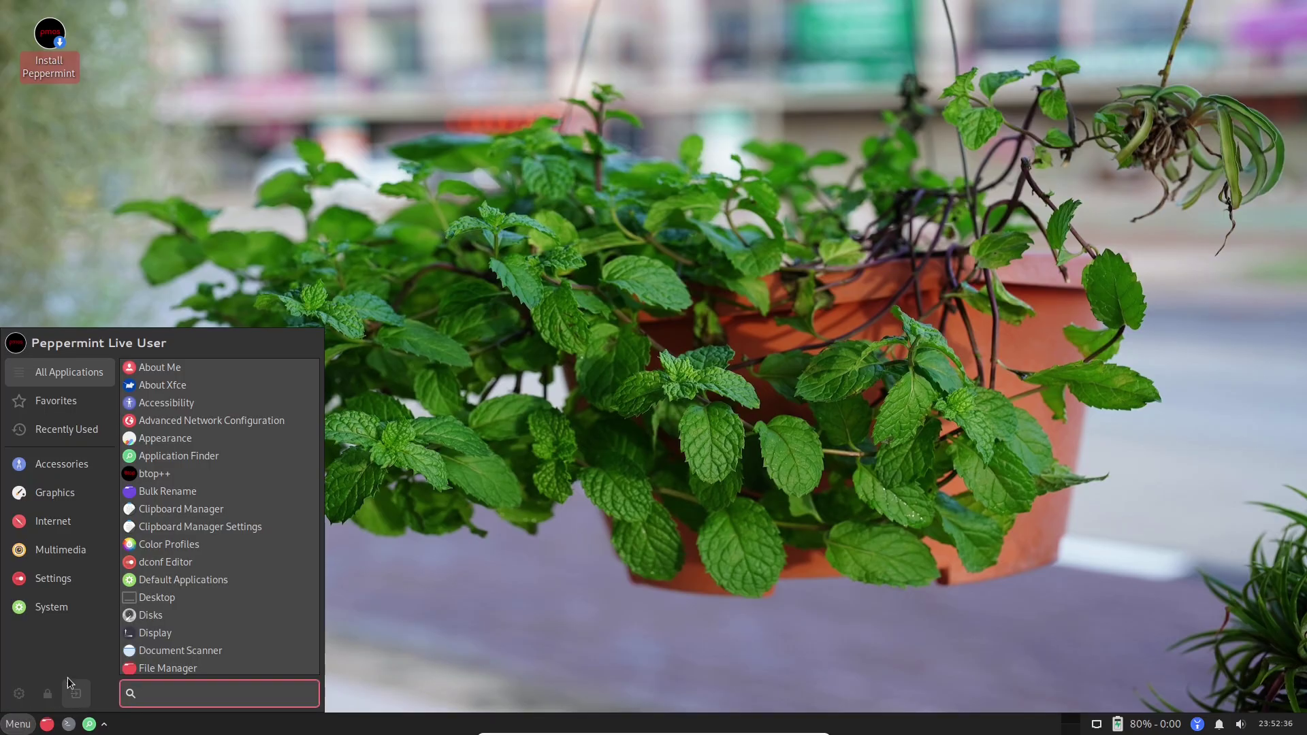
pyautogui.moveTo(92, 466)
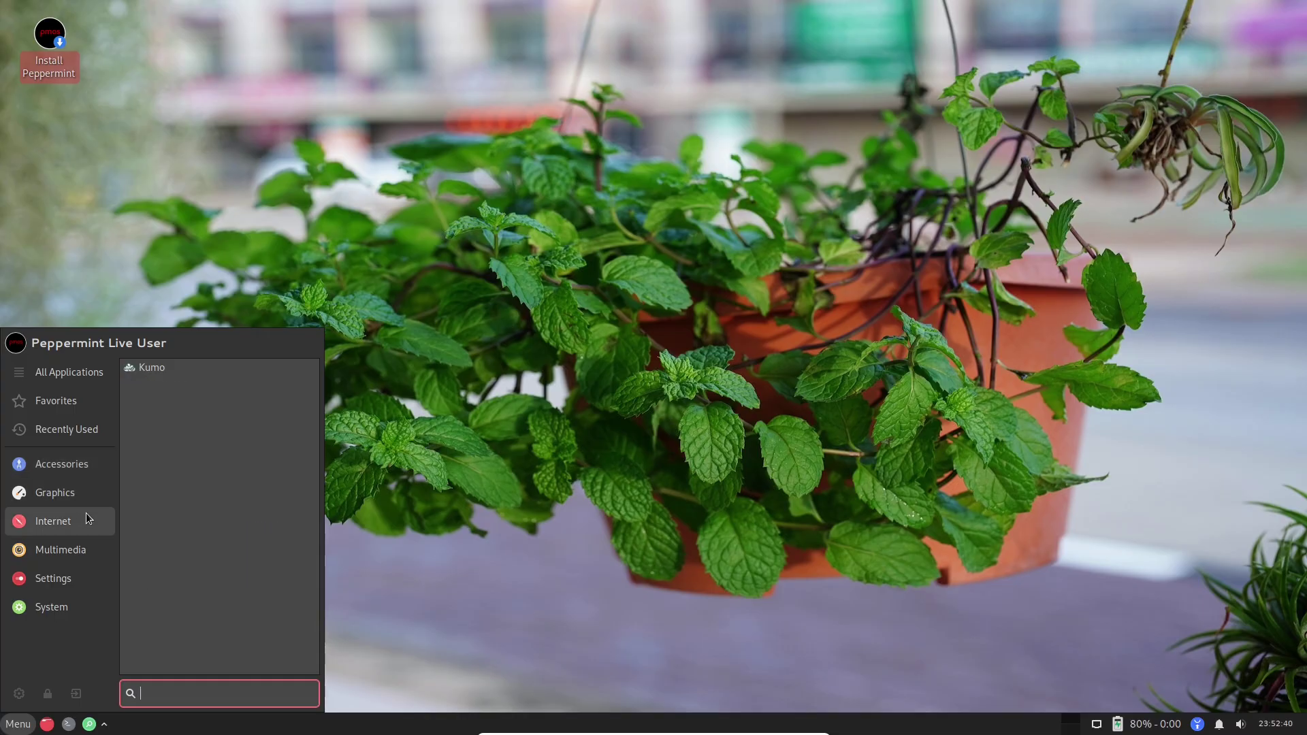
pyautogui.moveTo(87, 541)
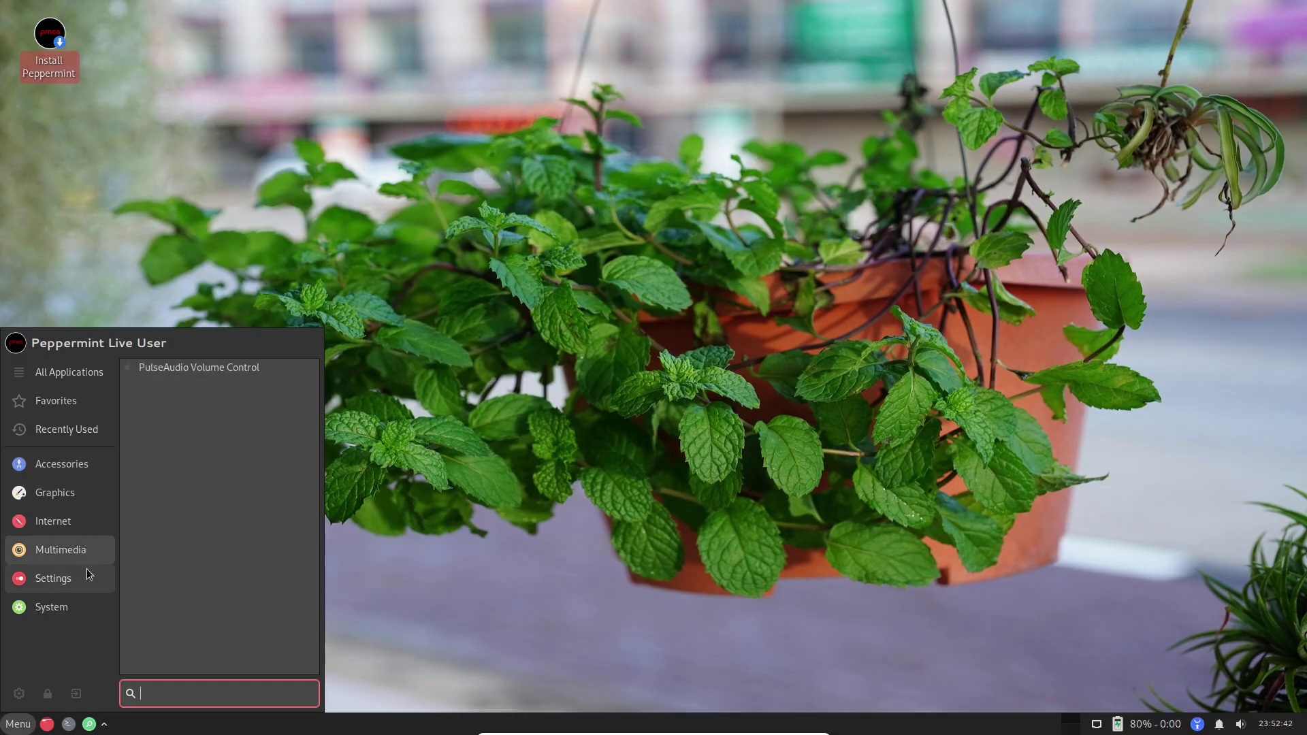
pyautogui.moveTo(87, 569)
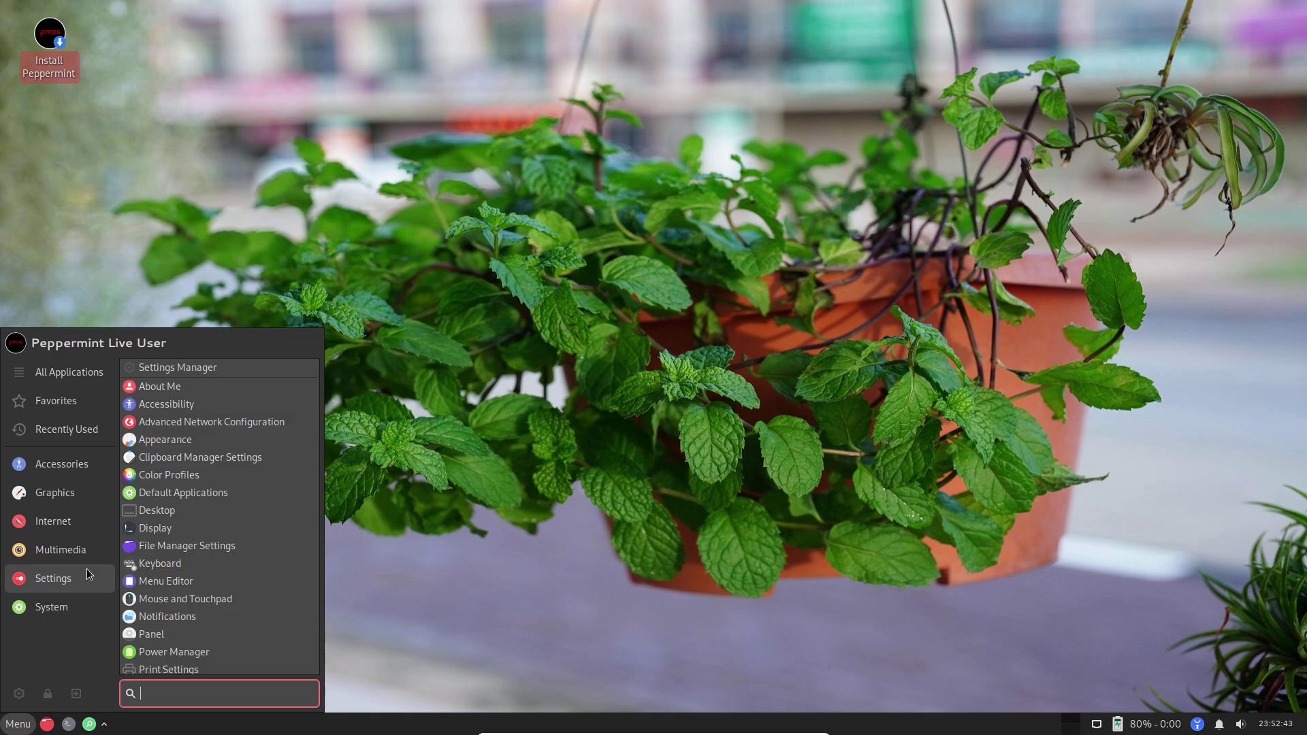
# Step: Open Settings Manager full screen, go to Appearance, and cancel the theme install dialog
pyautogui.click(211, 371)
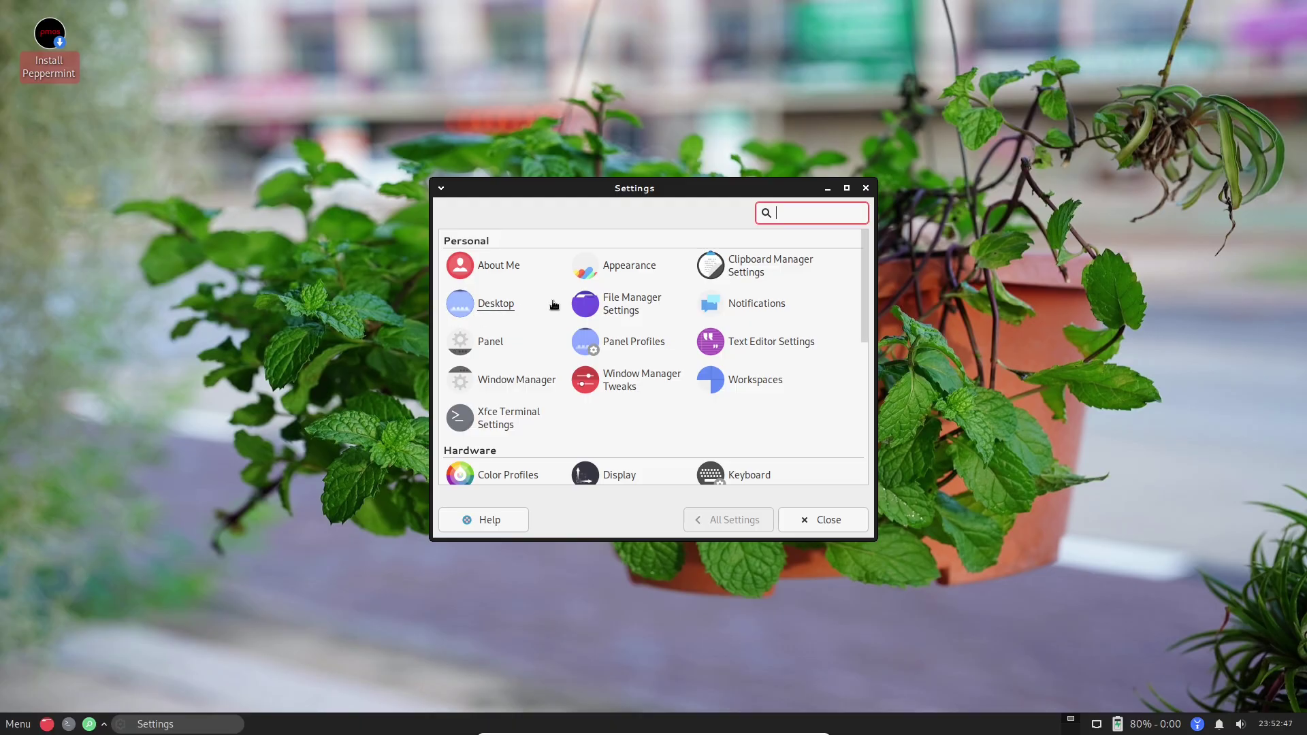
pyautogui.click(846, 187)
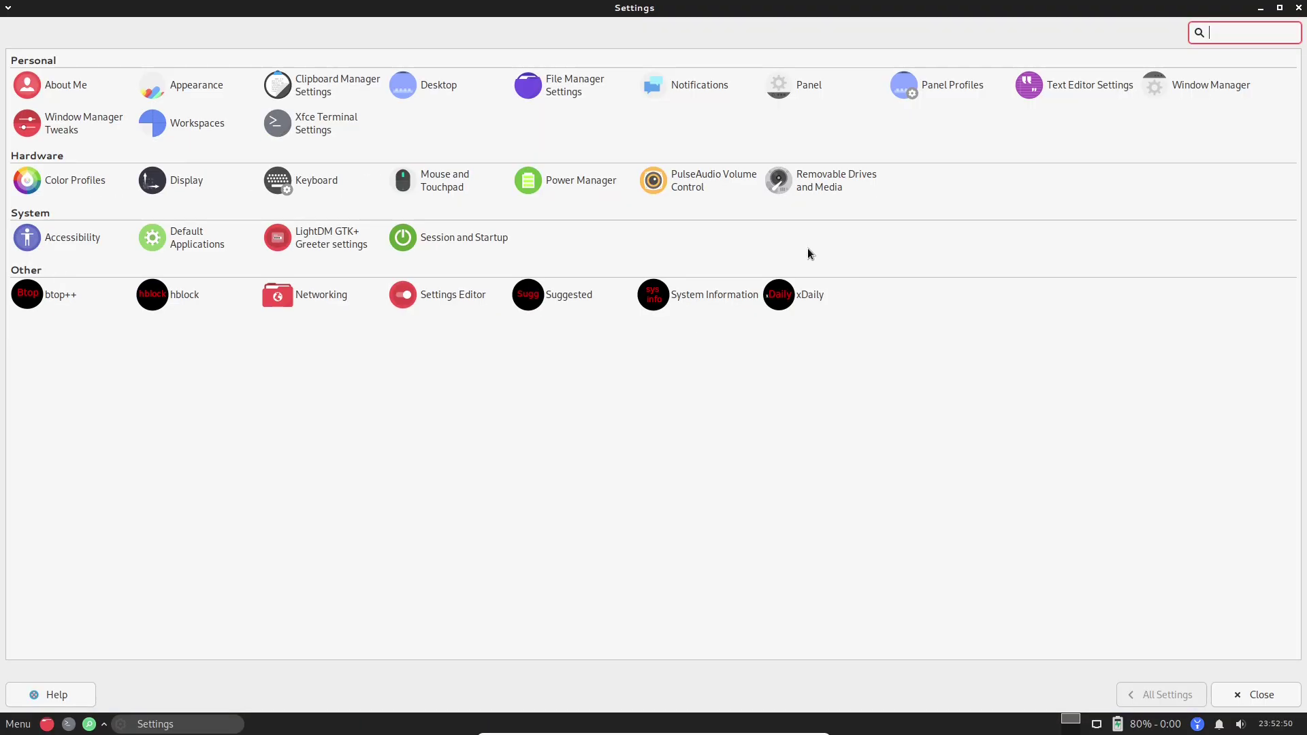
pyautogui.click(194, 84)
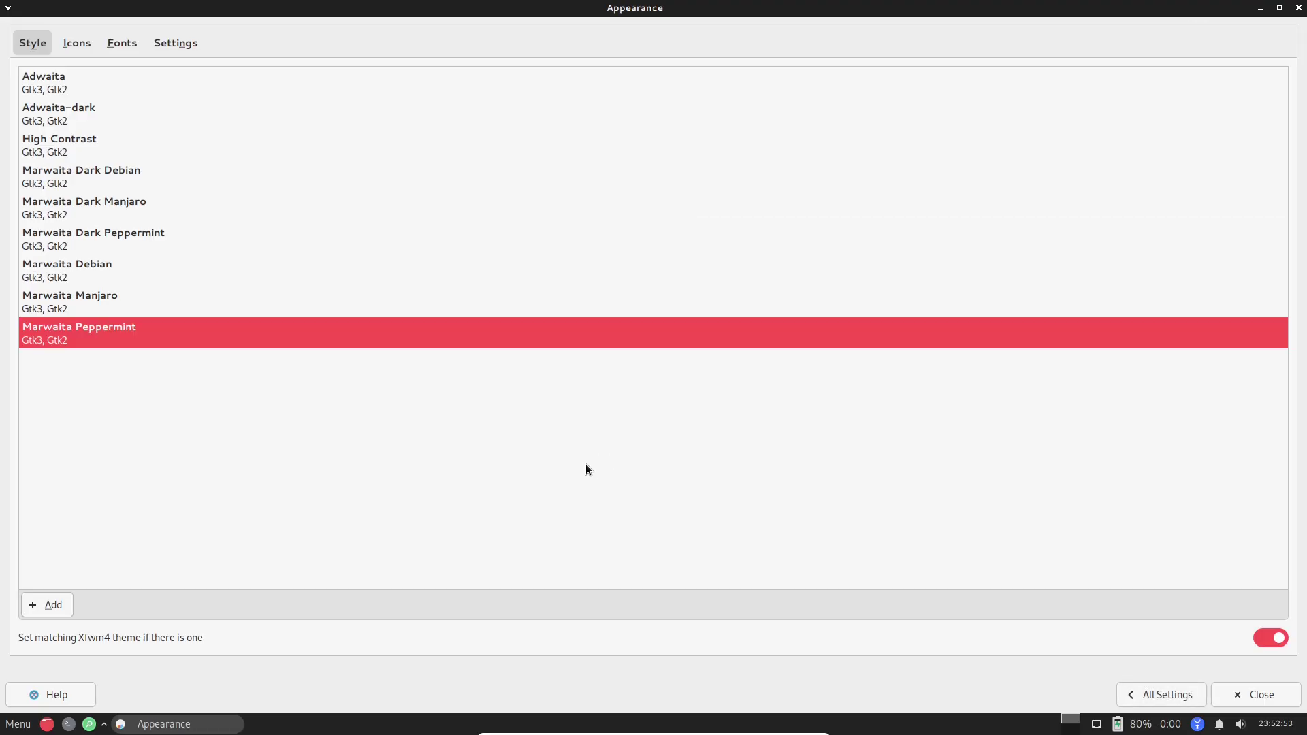
pyautogui.click(44, 614)
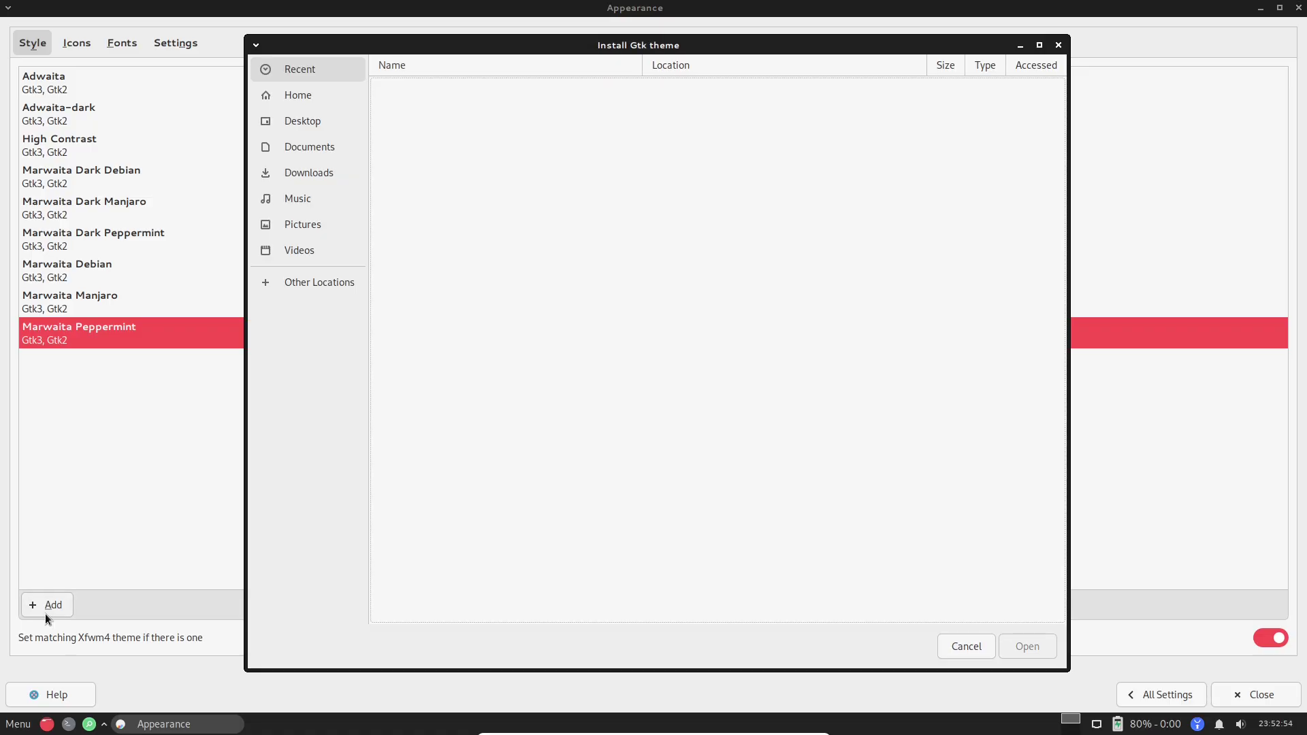
pyautogui.click(1059, 45)
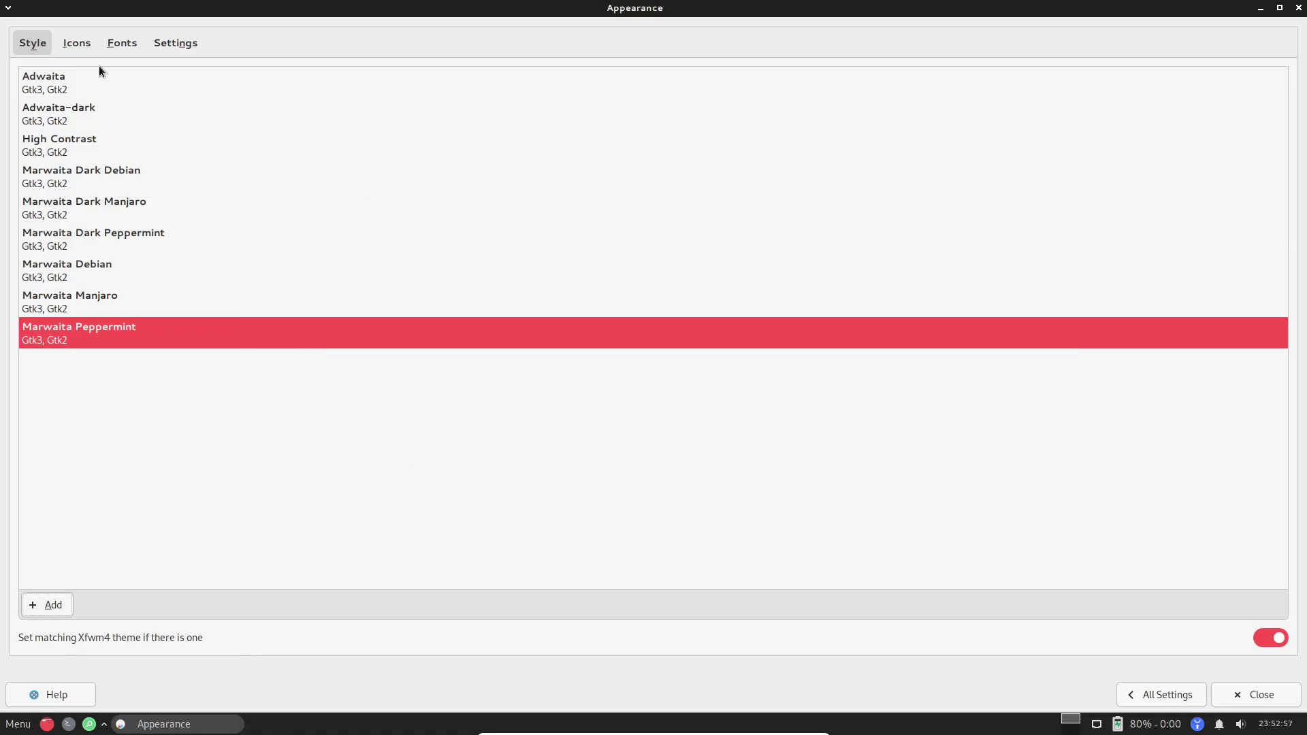
# Step: Browse Appearance's Icons, Fonts and Settings tabs, then return to the settings overview
pyautogui.click(90, 46)
pyautogui.click(125, 45)
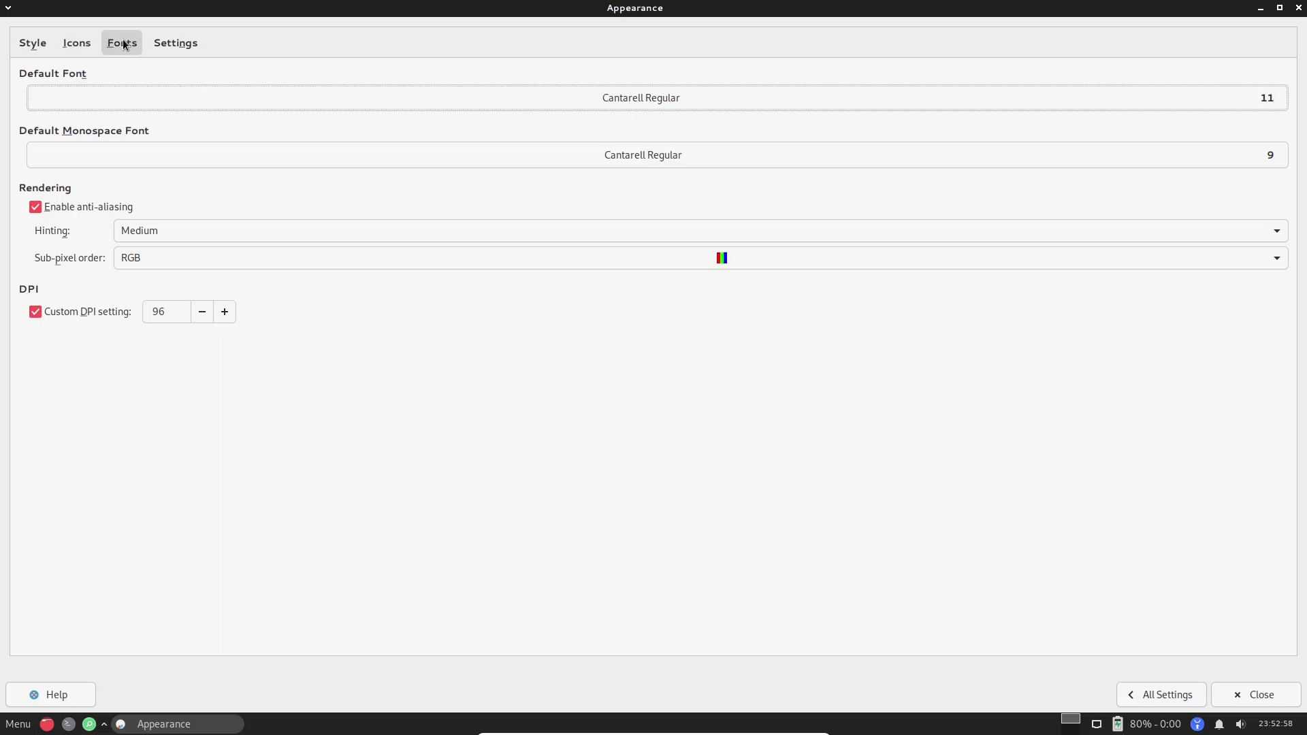
pyautogui.click(90, 45)
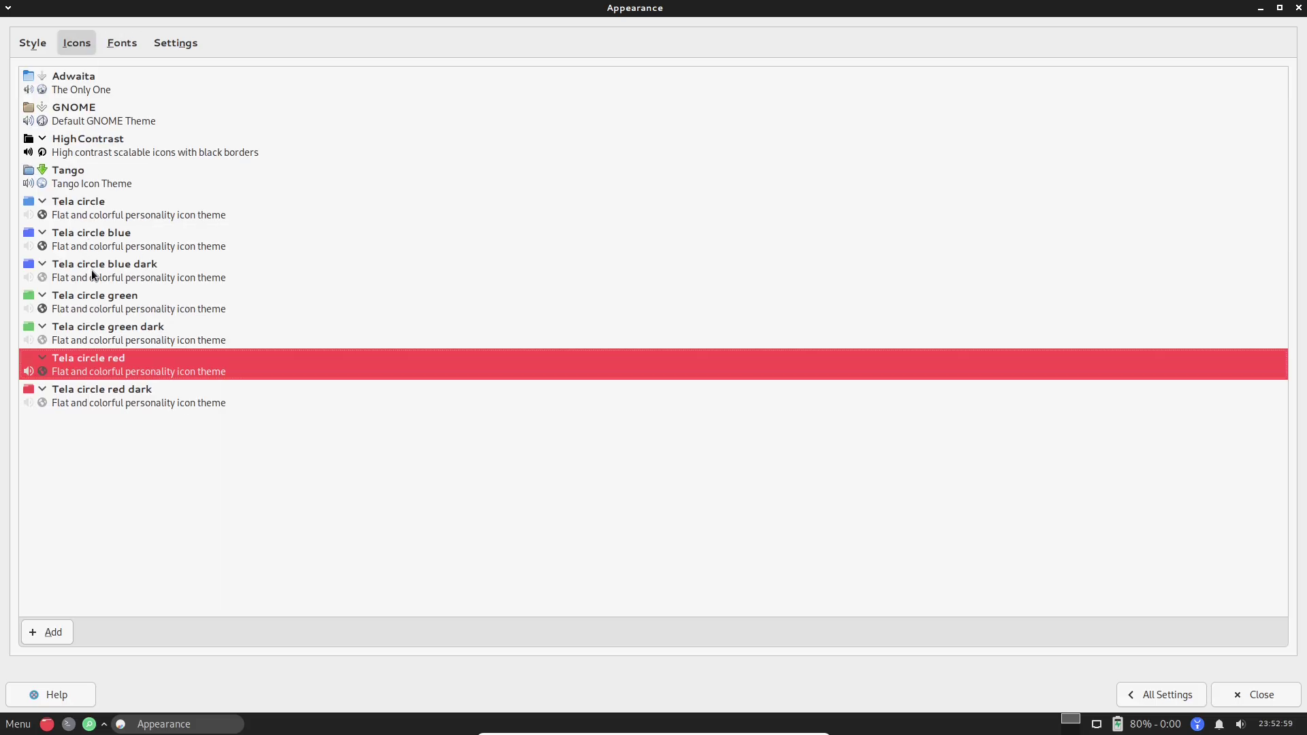
pyautogui.click(122, 45)
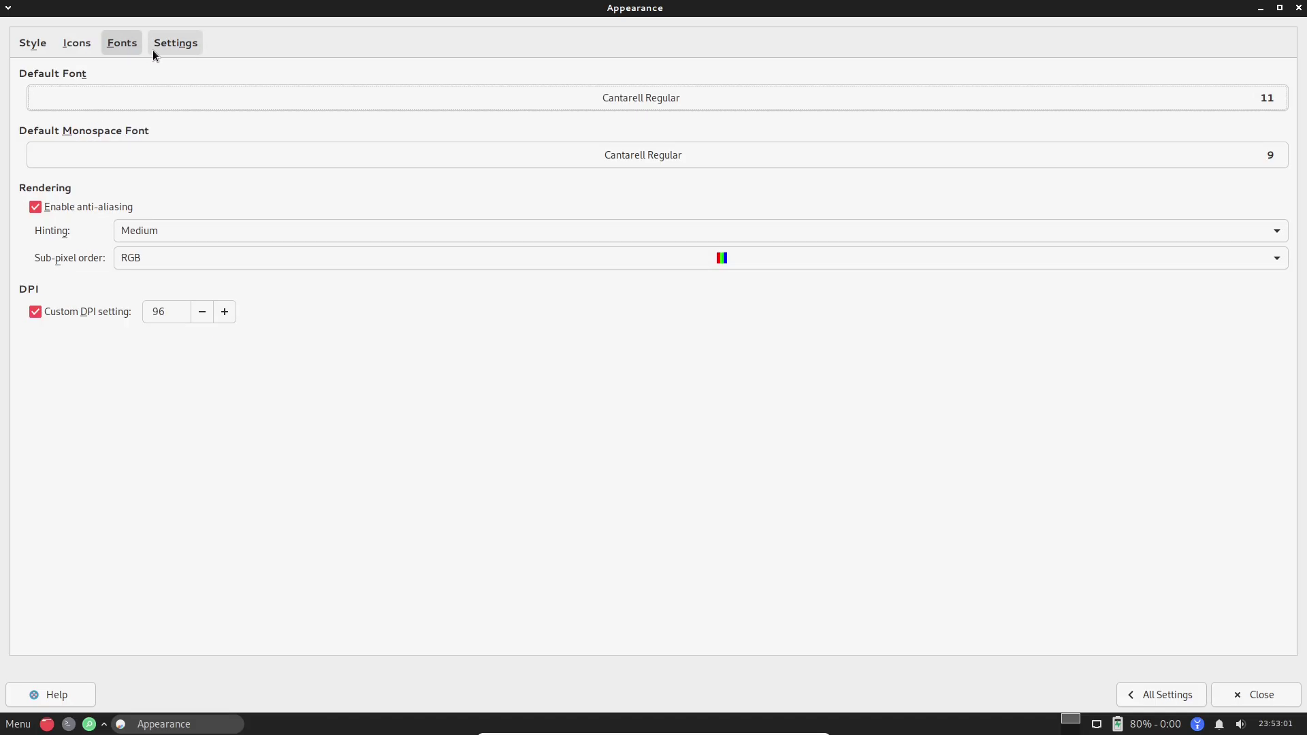
pyautogui.click(153, 50)
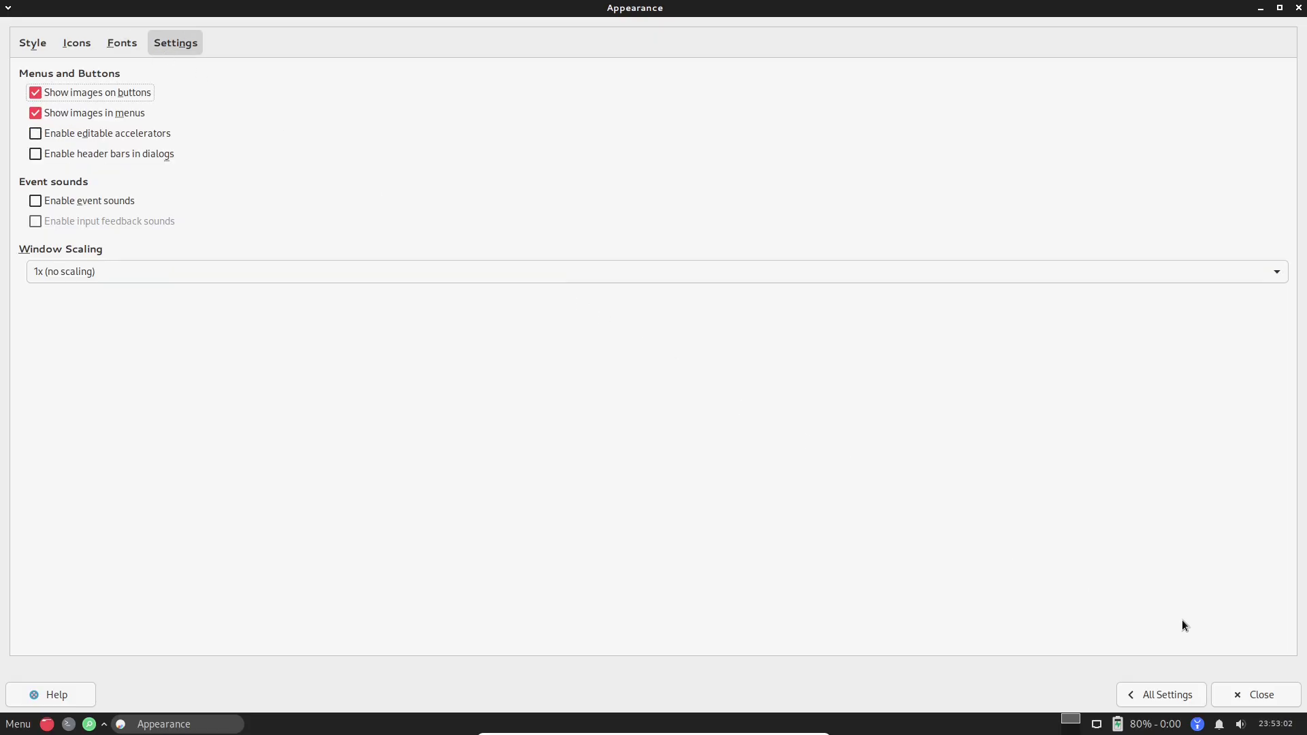
pyautogui.click(1175, 687)
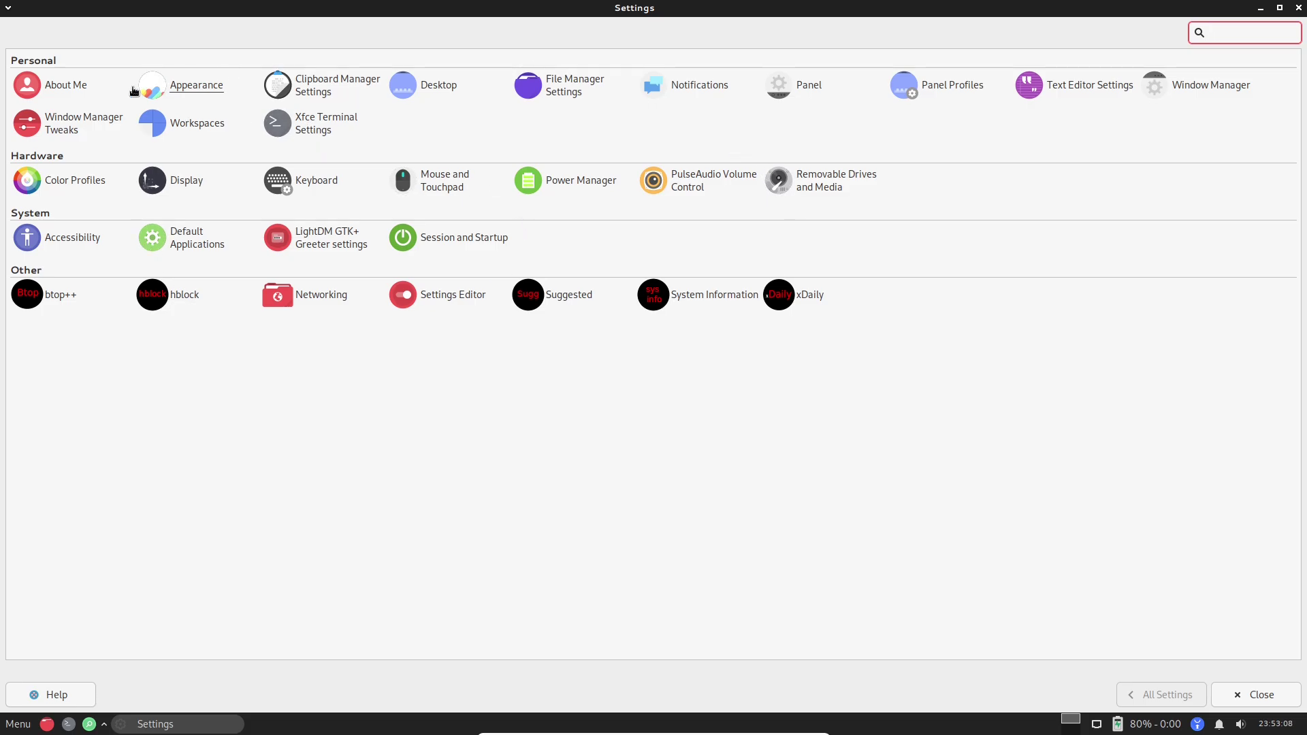
# Step: Review Window Manager Tweaks' Focus, Workspaces, Placement and Compositor tabs
pyautogui.click(78, 123)
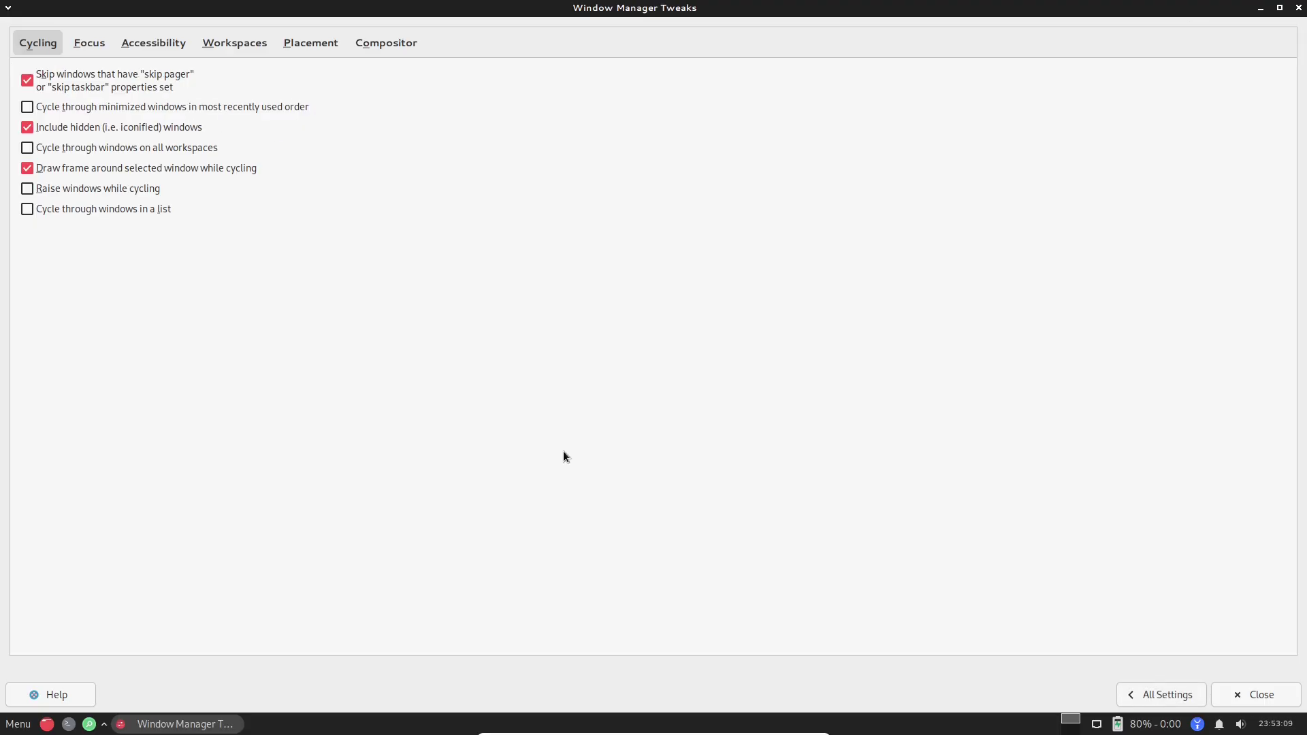
pyautogui.click(102, 44)
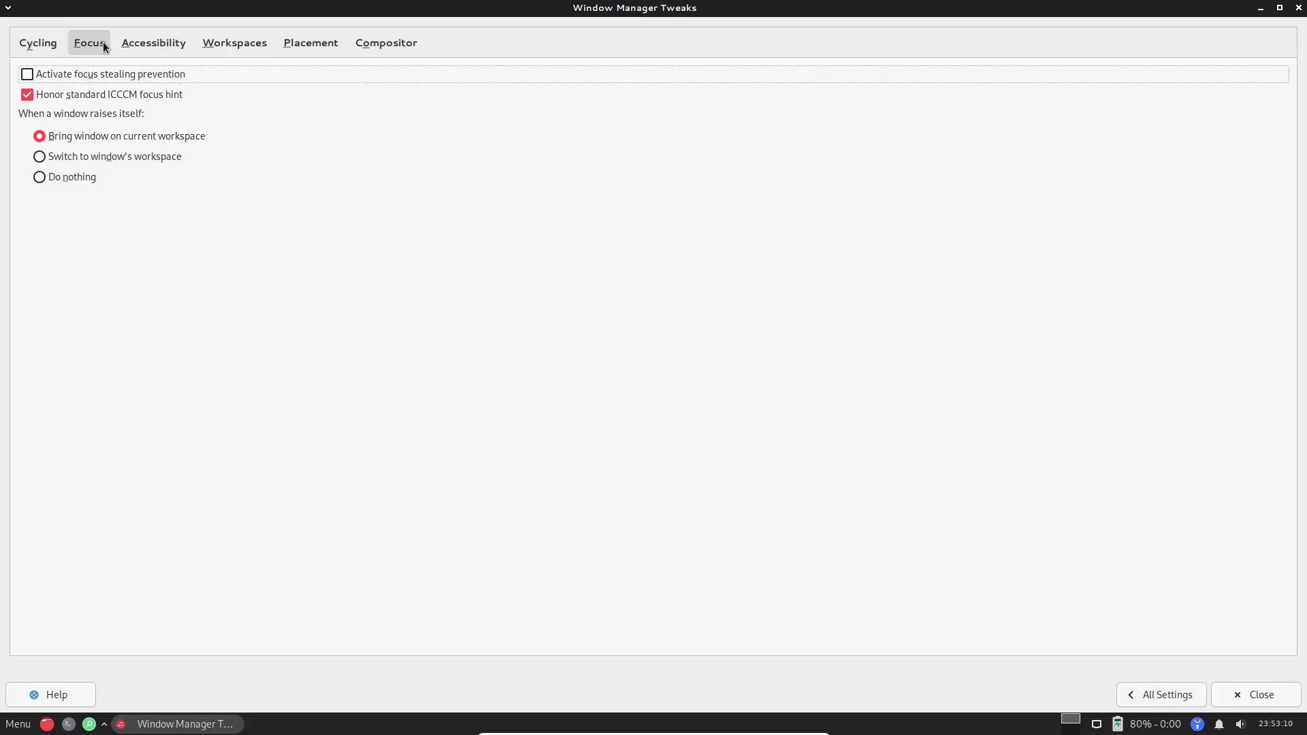
pyautogui.click(156, 47)
pyautogui.click(214, 45)
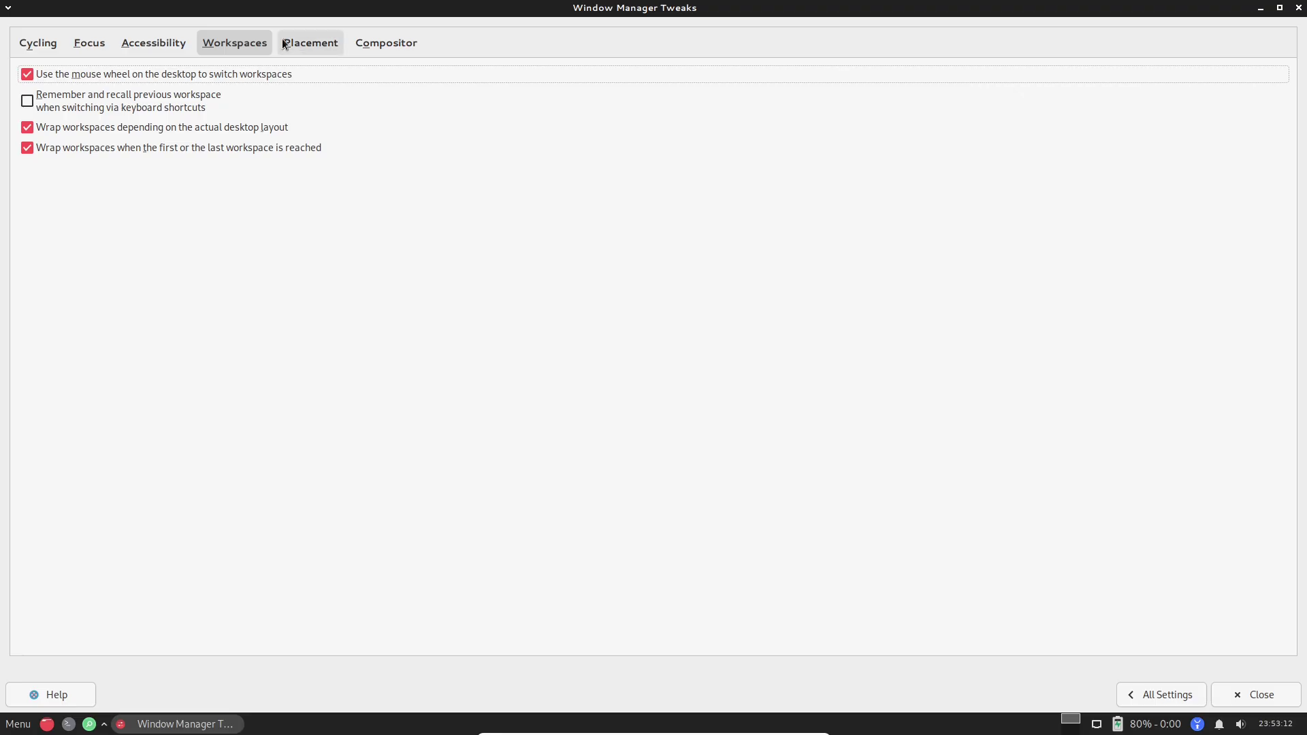
pyautogui.click(289, 44)
pyautogui.click(388, 44)
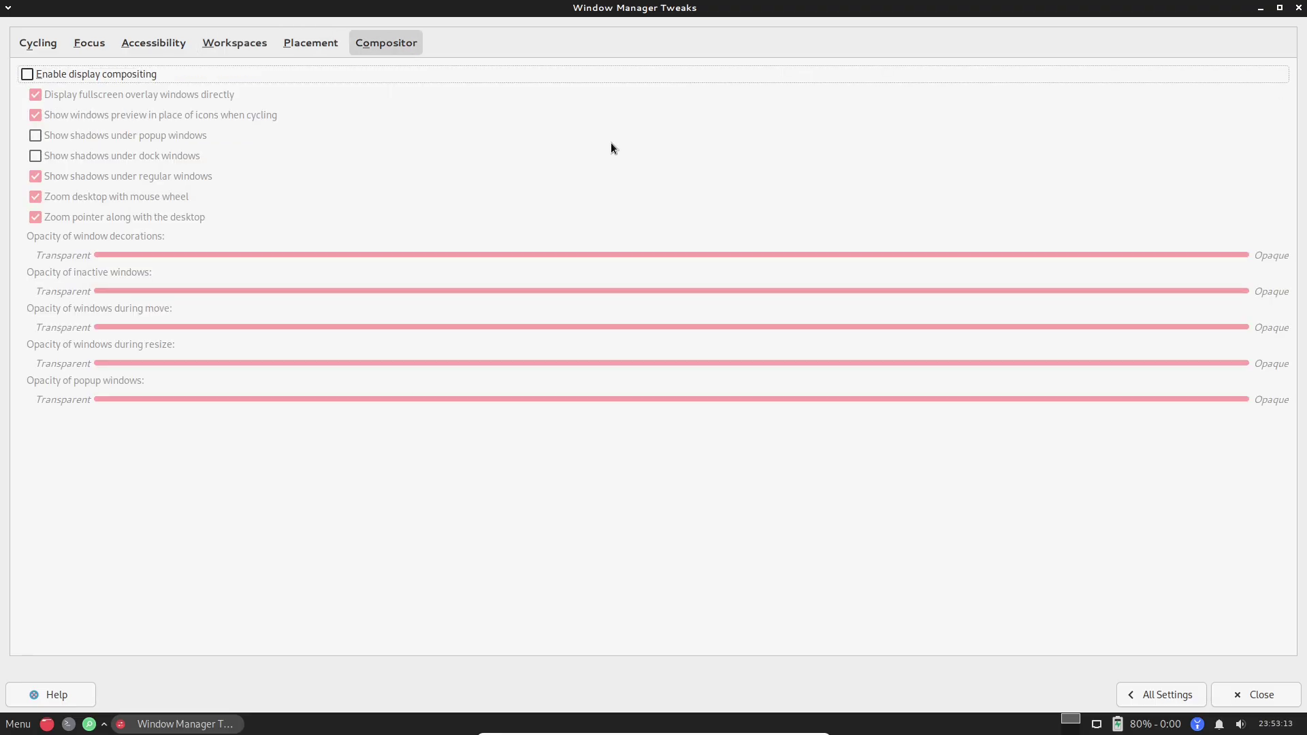
# Step: Close Window Manager Tweaks, browse the menu's System and Internet categories, then reveal the taskbar's extra launchers
pyautogui.click(1298, 8)
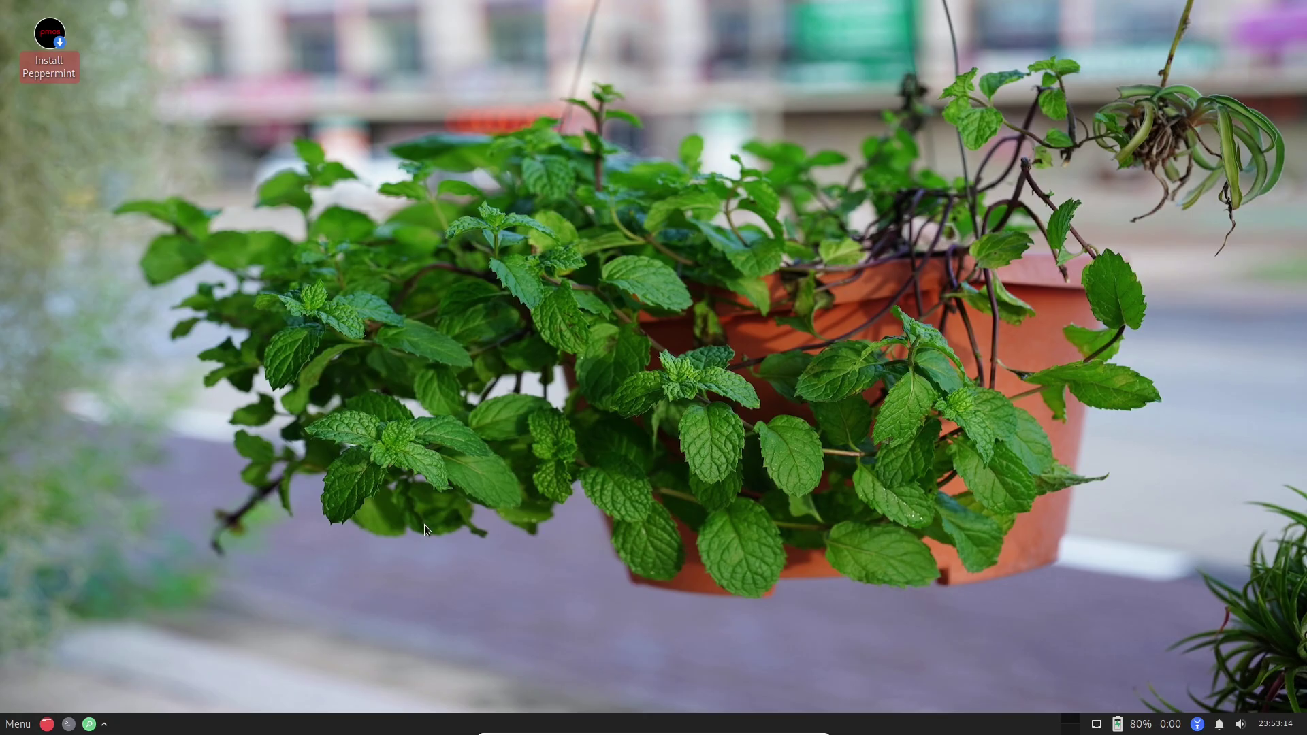
pyautogui.click(4, 730)
pyautogui.click(99, 600)
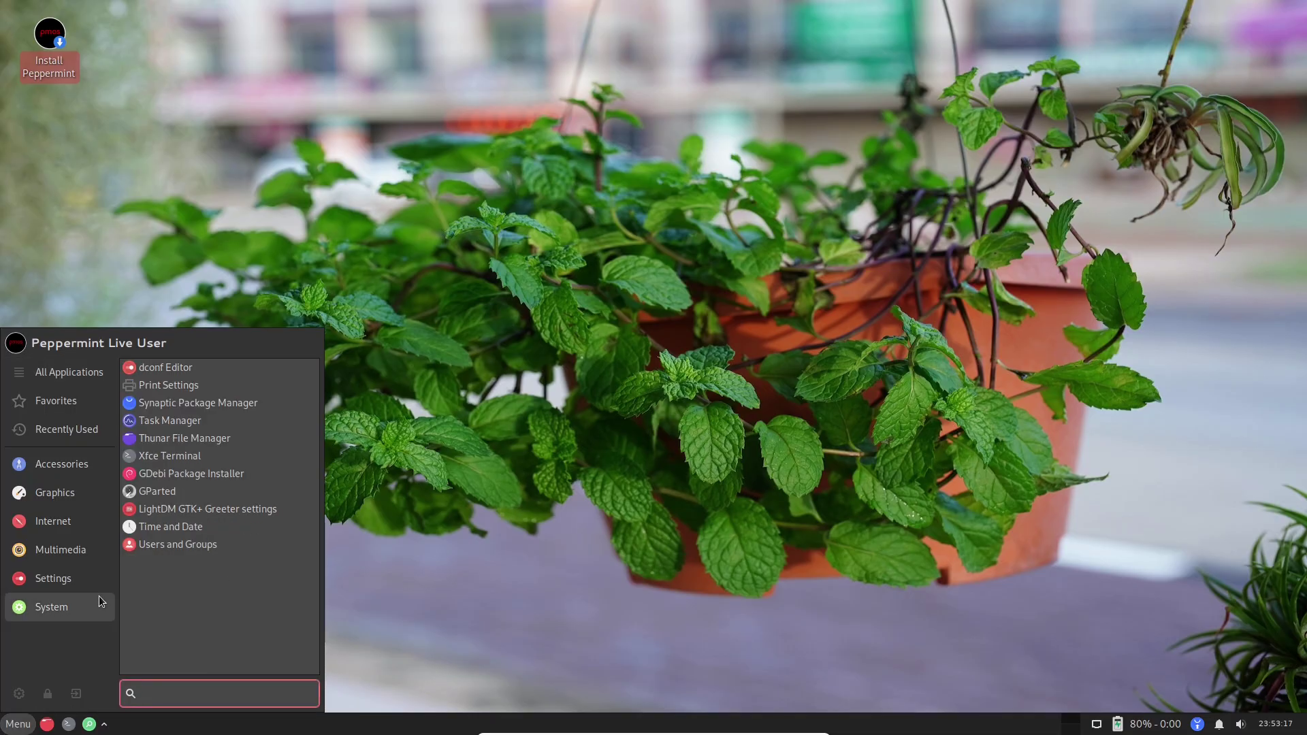
pyautogui.click(81, 520)
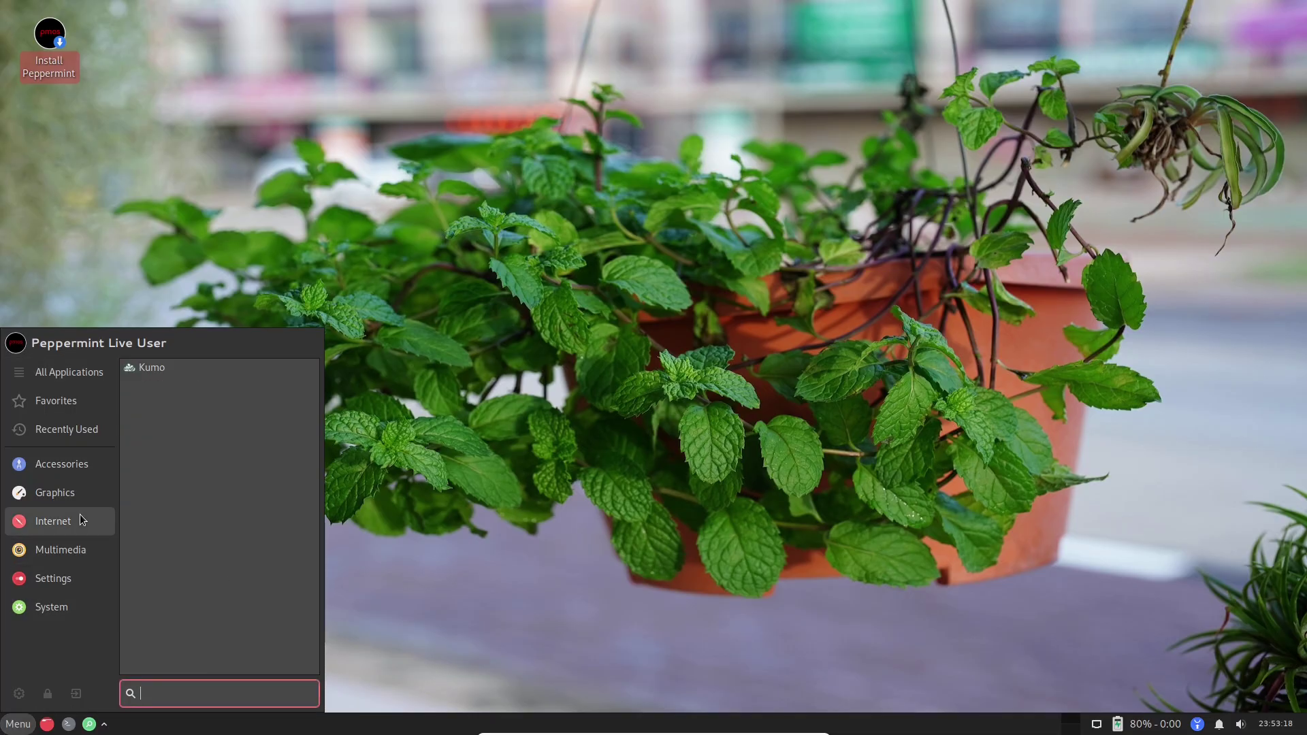
pyautogui.click(182, 231)
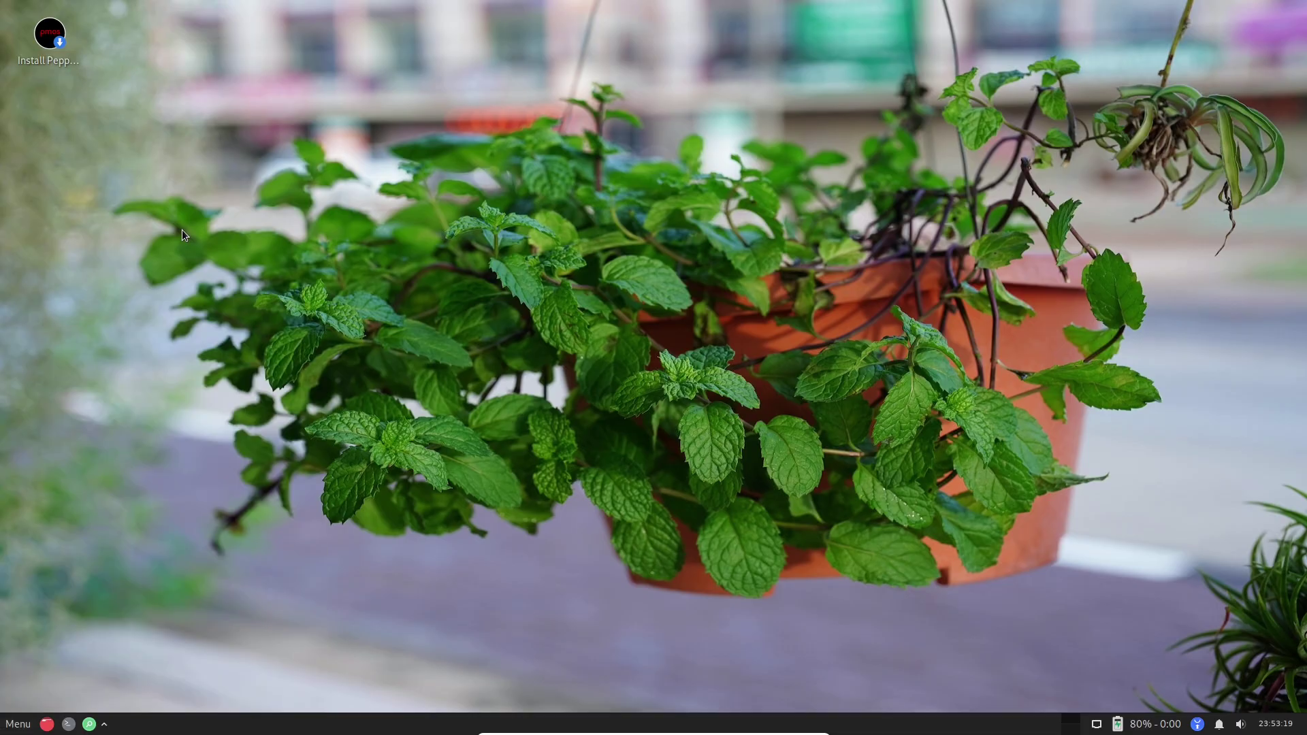
pyautogui.click(104, 725)
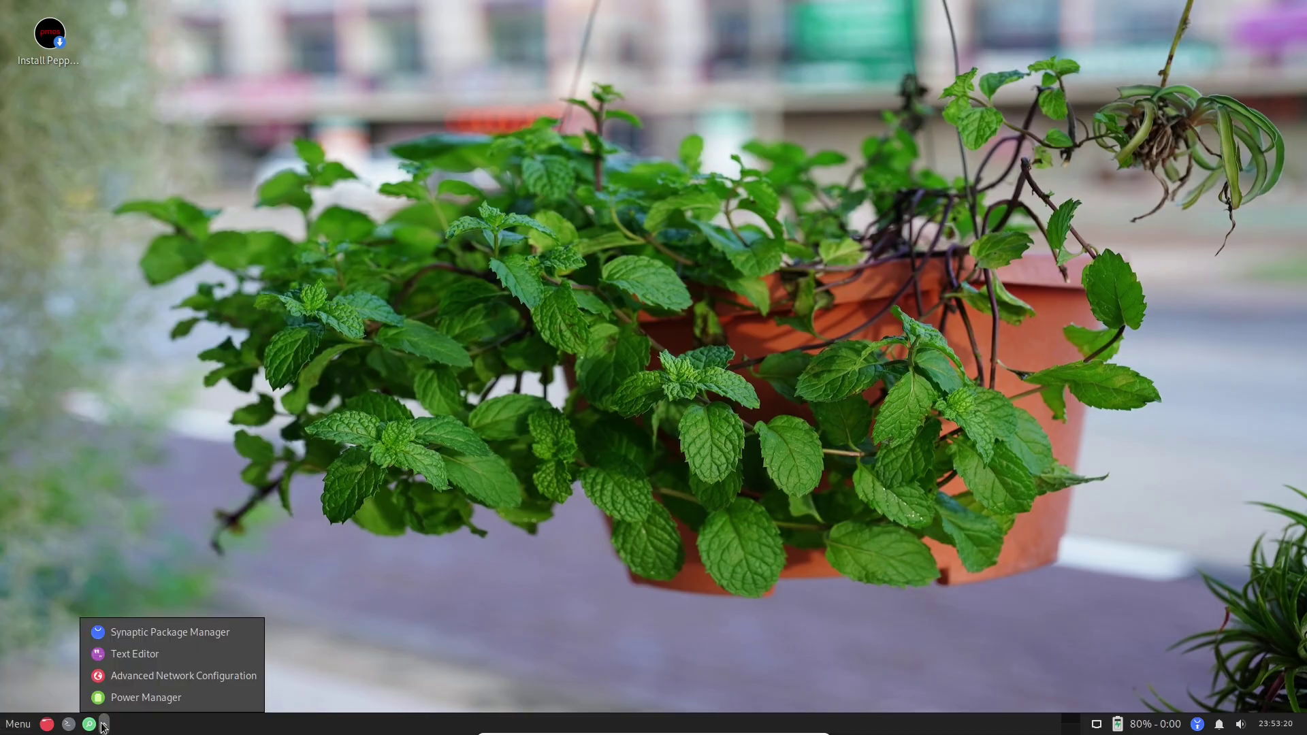
# Step: Launch Synaptic maximized, skip the introduction, enlarge the package list and sort installed packages first
pyautogui.click(150, 633)
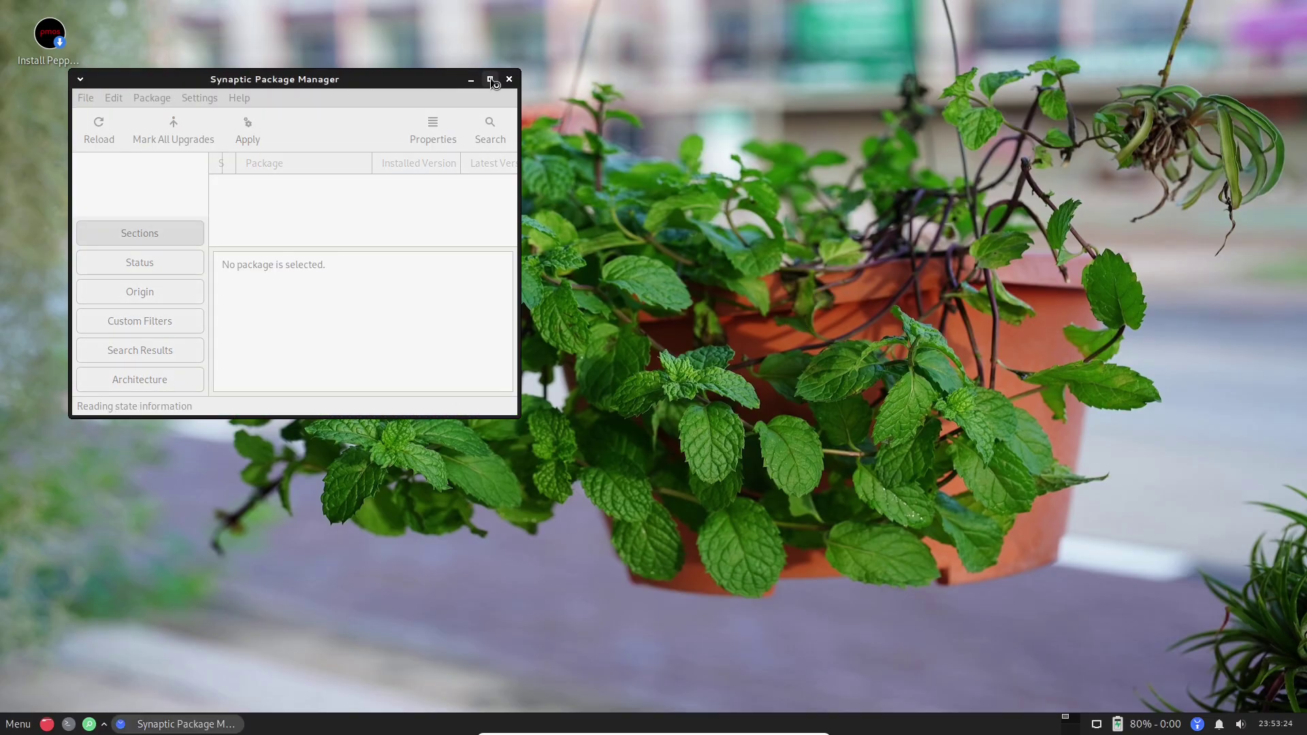
pyautogui.click(491, 81)
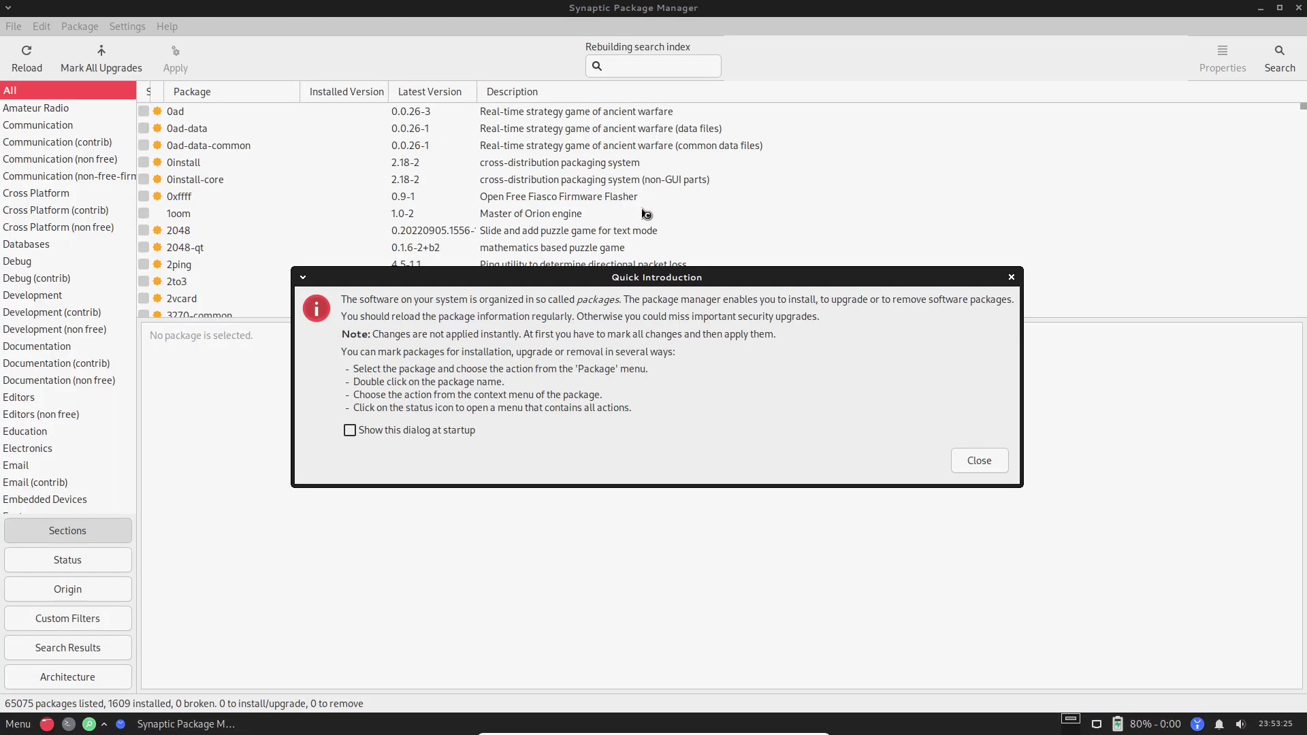
pyautogui.click(979, 461)
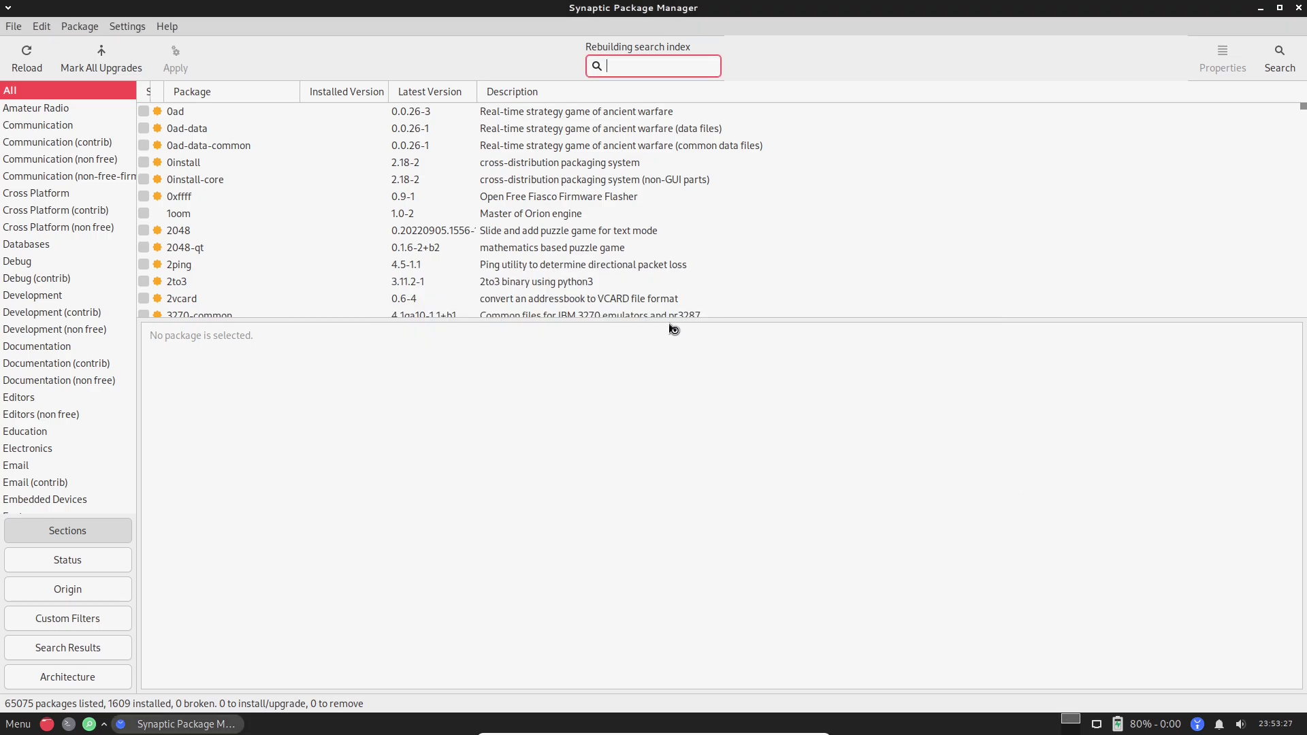
pyautogui.moveTo(667, 318); pyautogui.dragTo(666, 606)
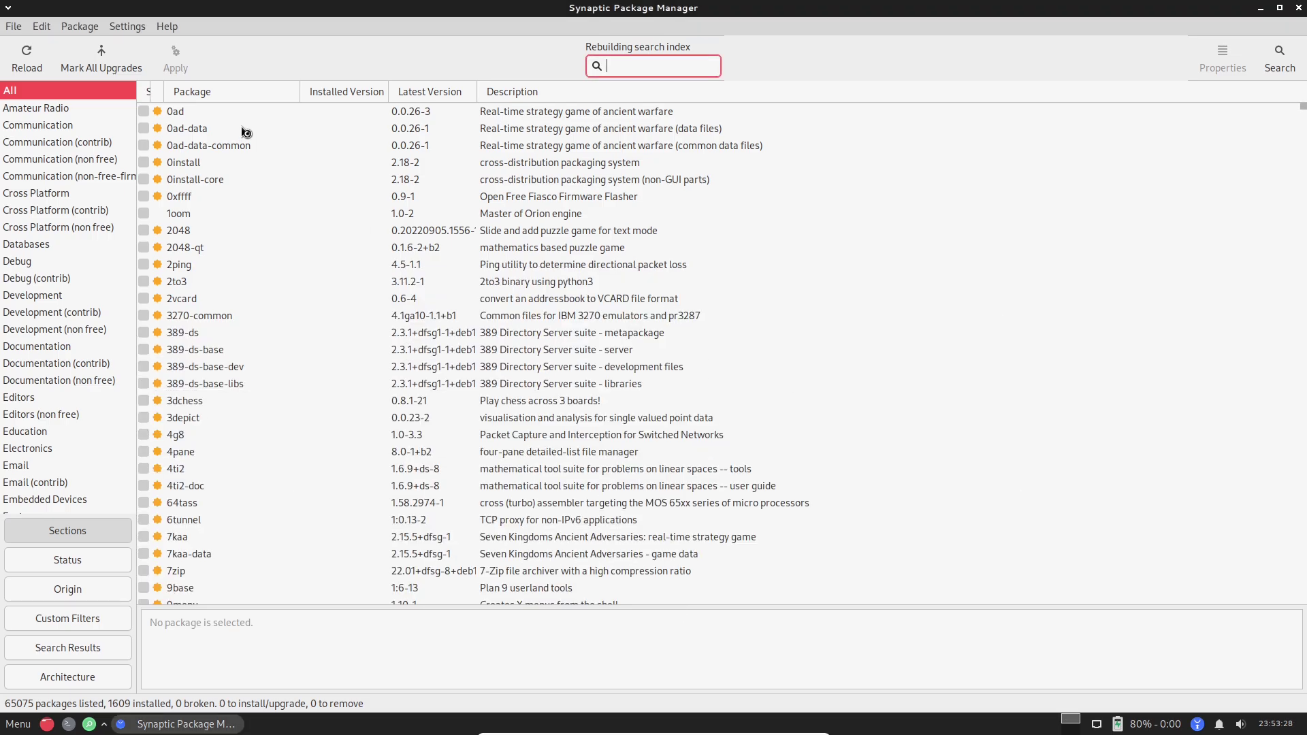
pyautogui.click(149, 94)
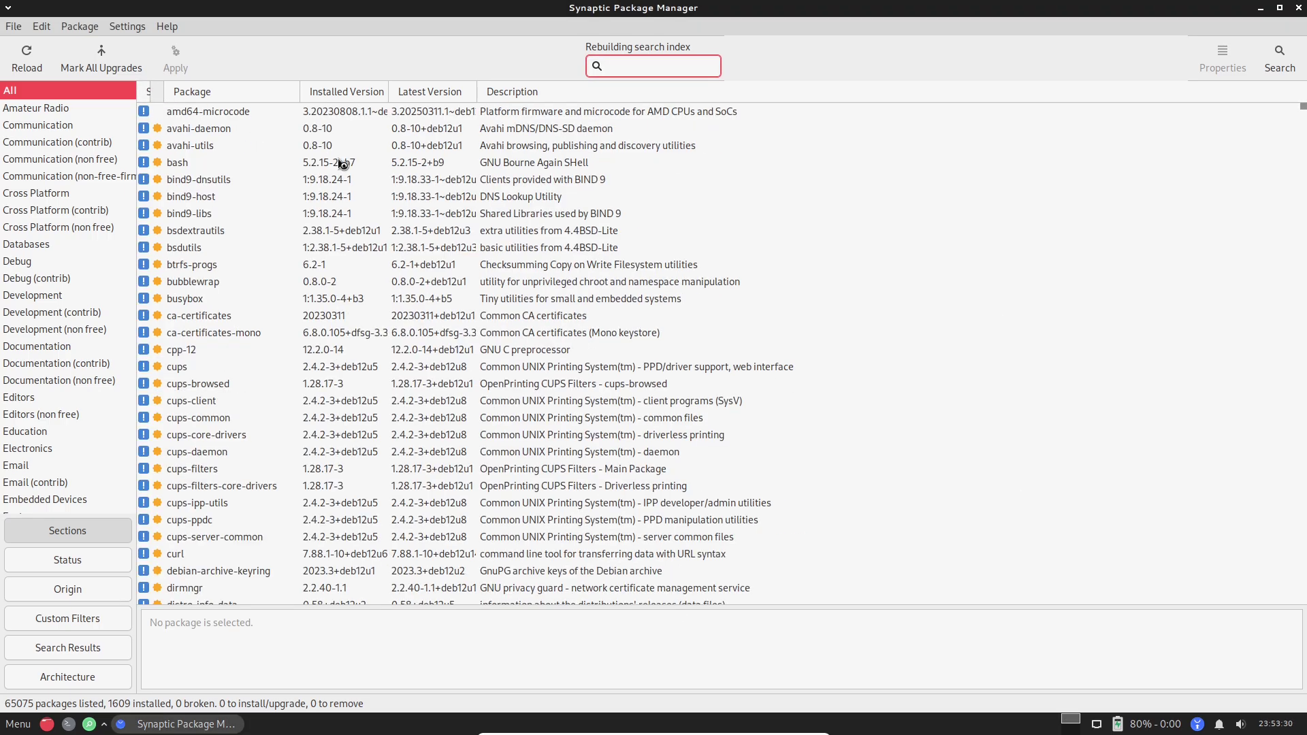
pyautogui.moveTo(1302, 109); pyautogui.dragTo(1300, 340)
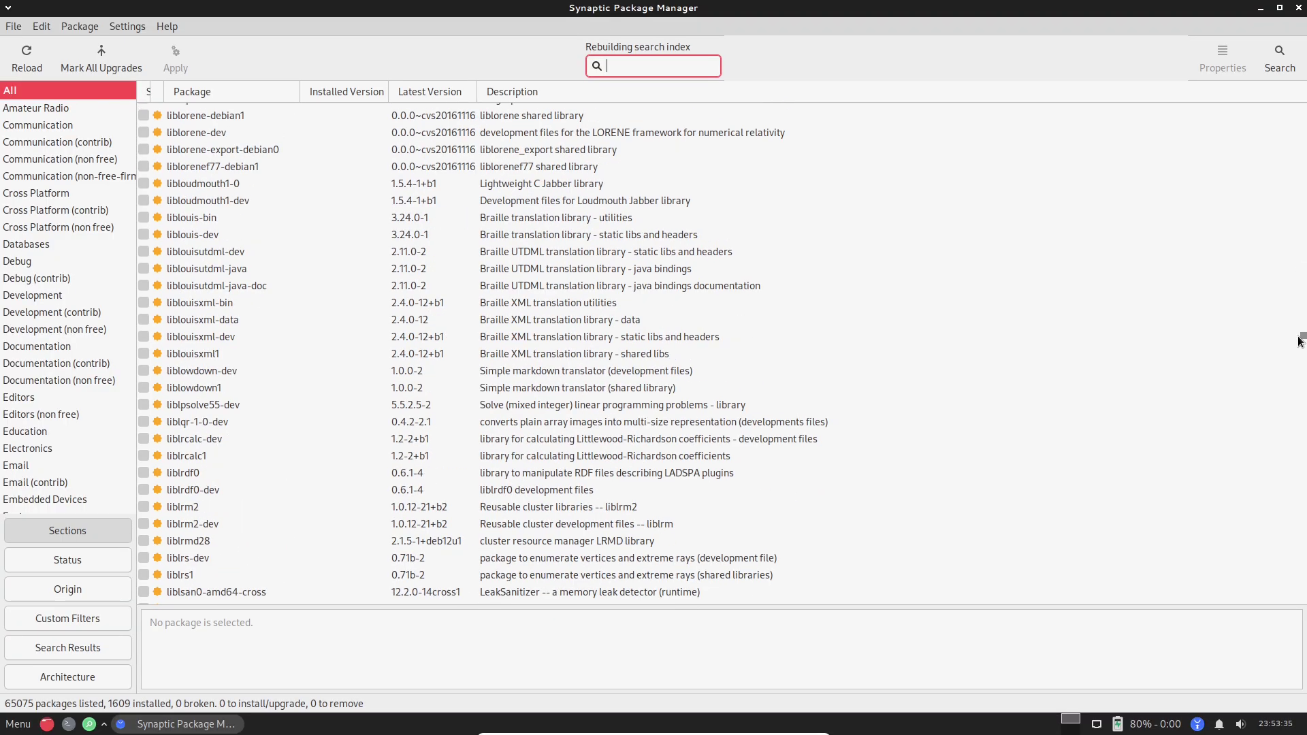
pyautogui.moveTo(1300, 340); pyautogui.dragTo(1294, 88)
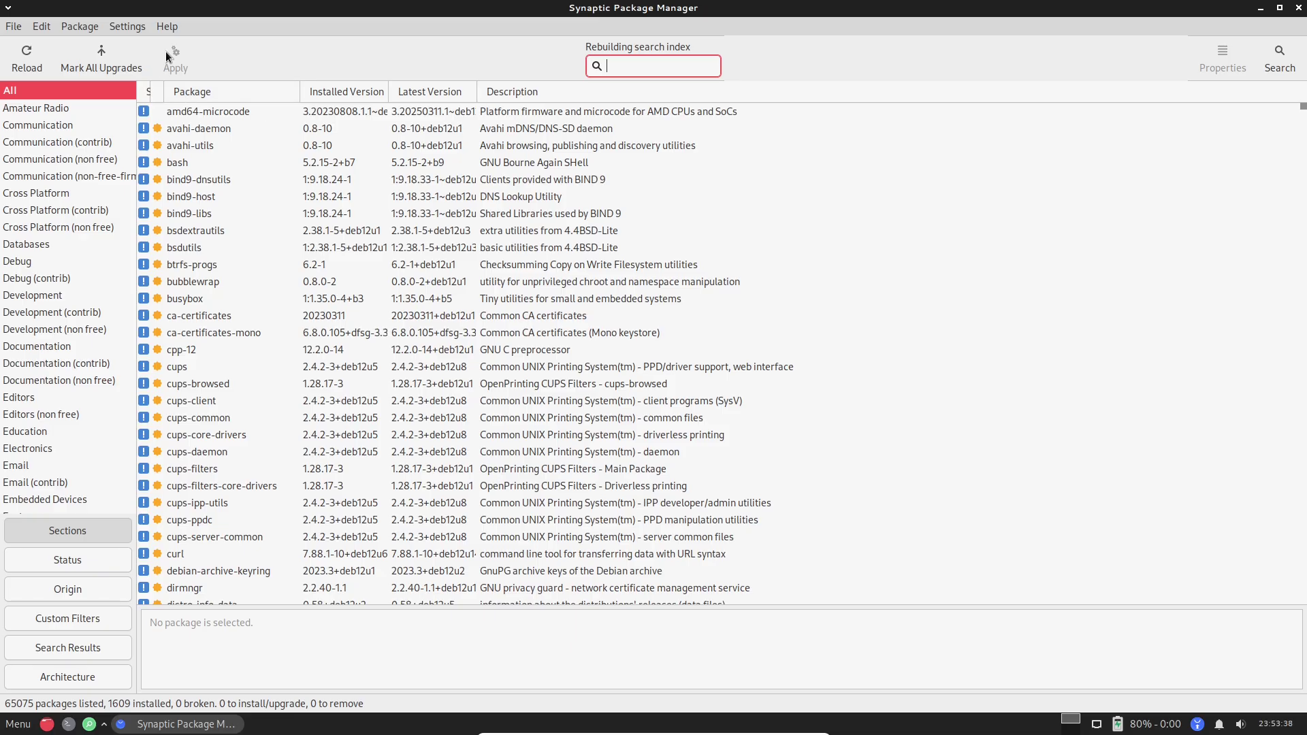
# Step: View Synaptic's Help > About box (version 0.91.3), then quit Synaptic
pyautogui.click(169, 27)
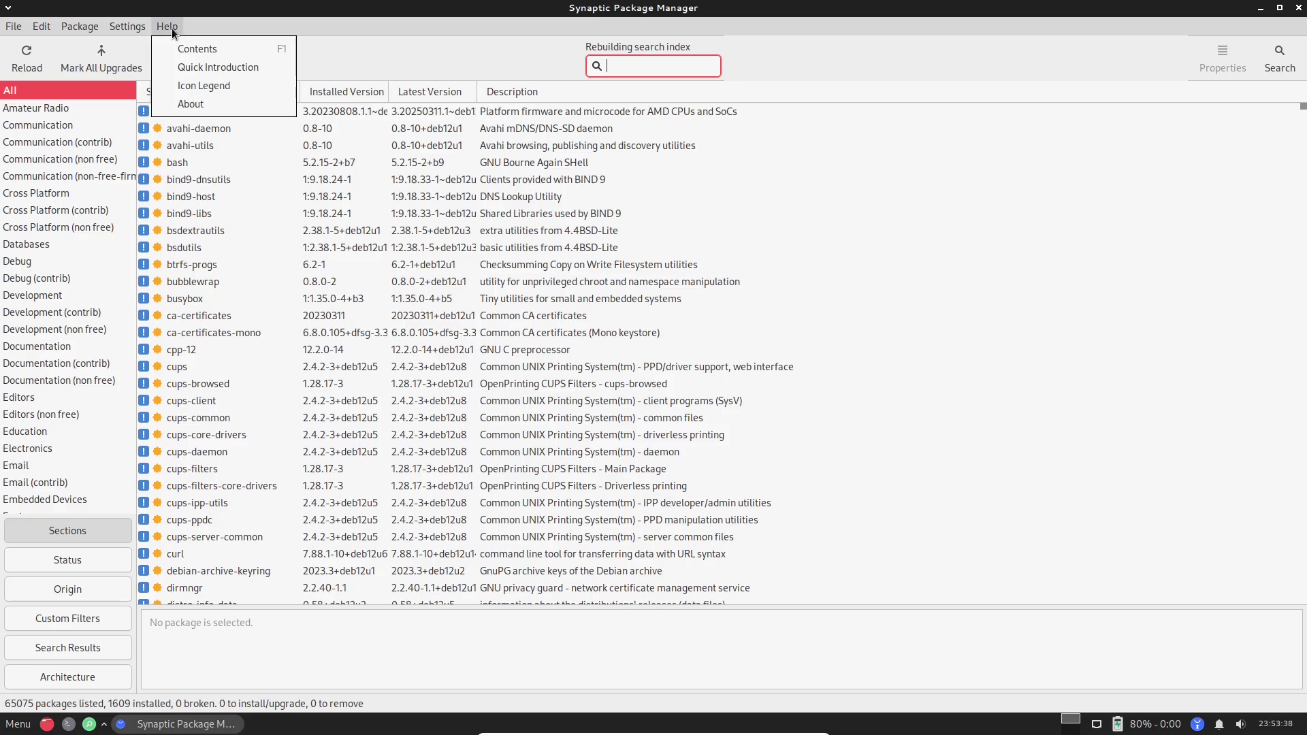
pyautogui.click(190, 104)
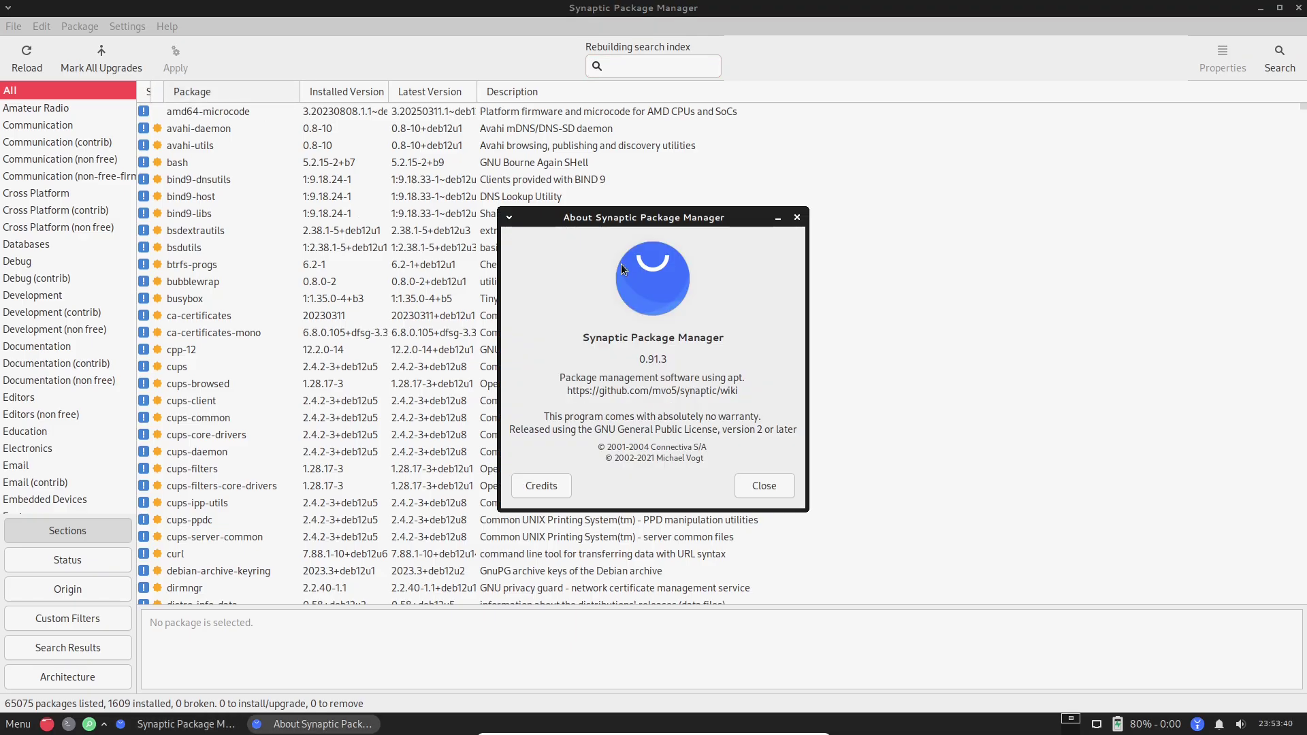
pyautogui.click(795, 219)
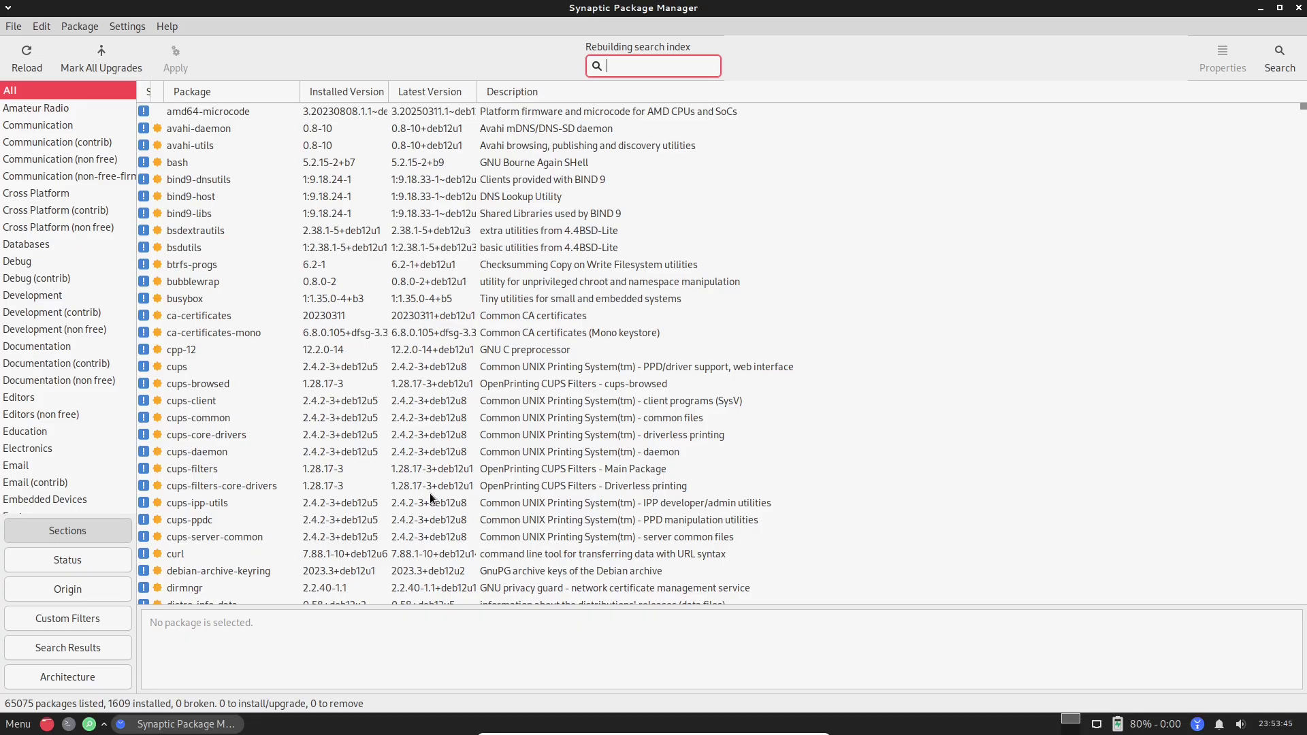
pyautogui.click(1298, 8)
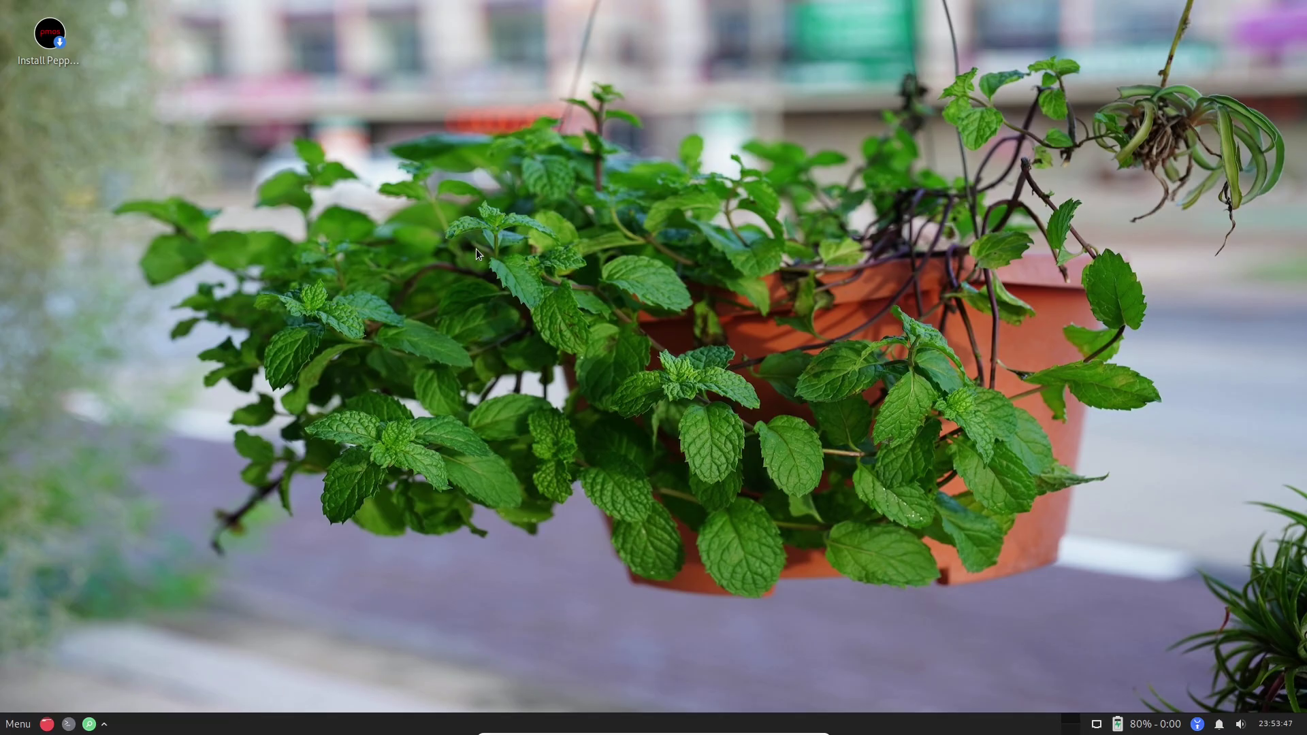
pyautogui.rightClick(487, 235)
pyautogui.click(538, 446)
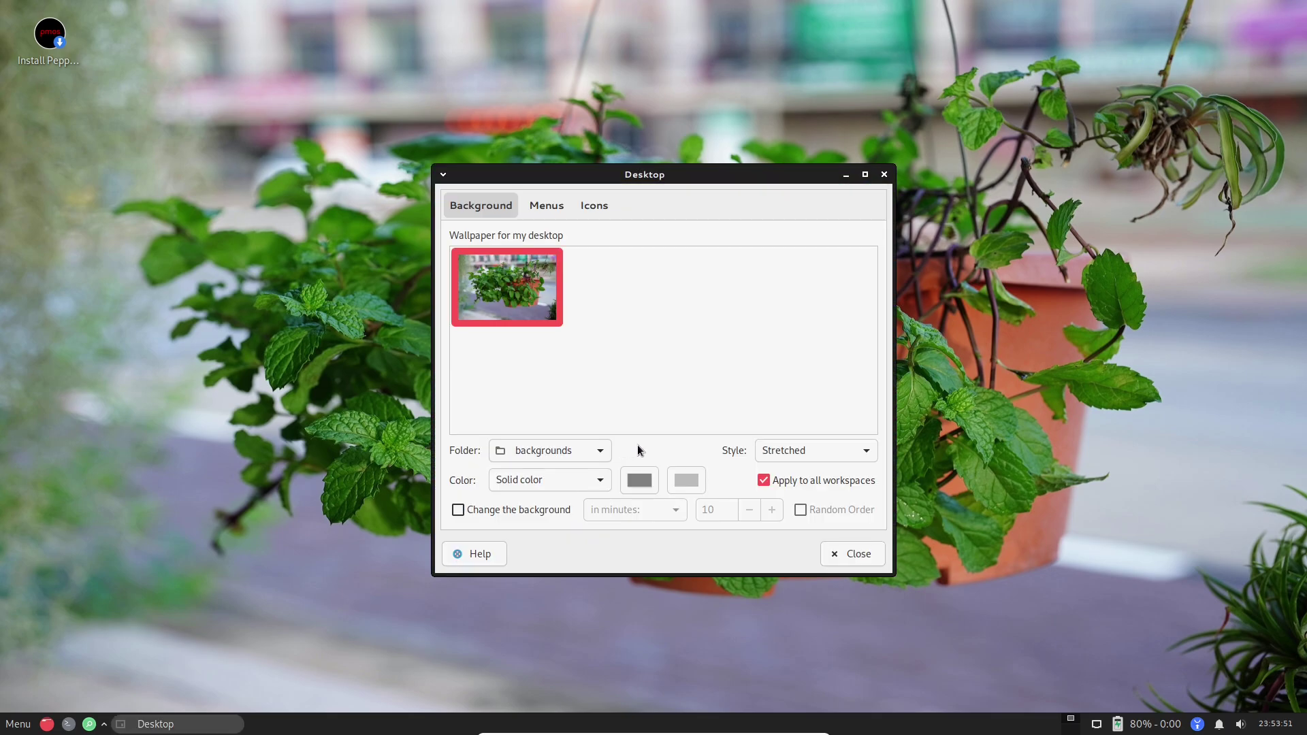
pyautogui.click(546, 207)
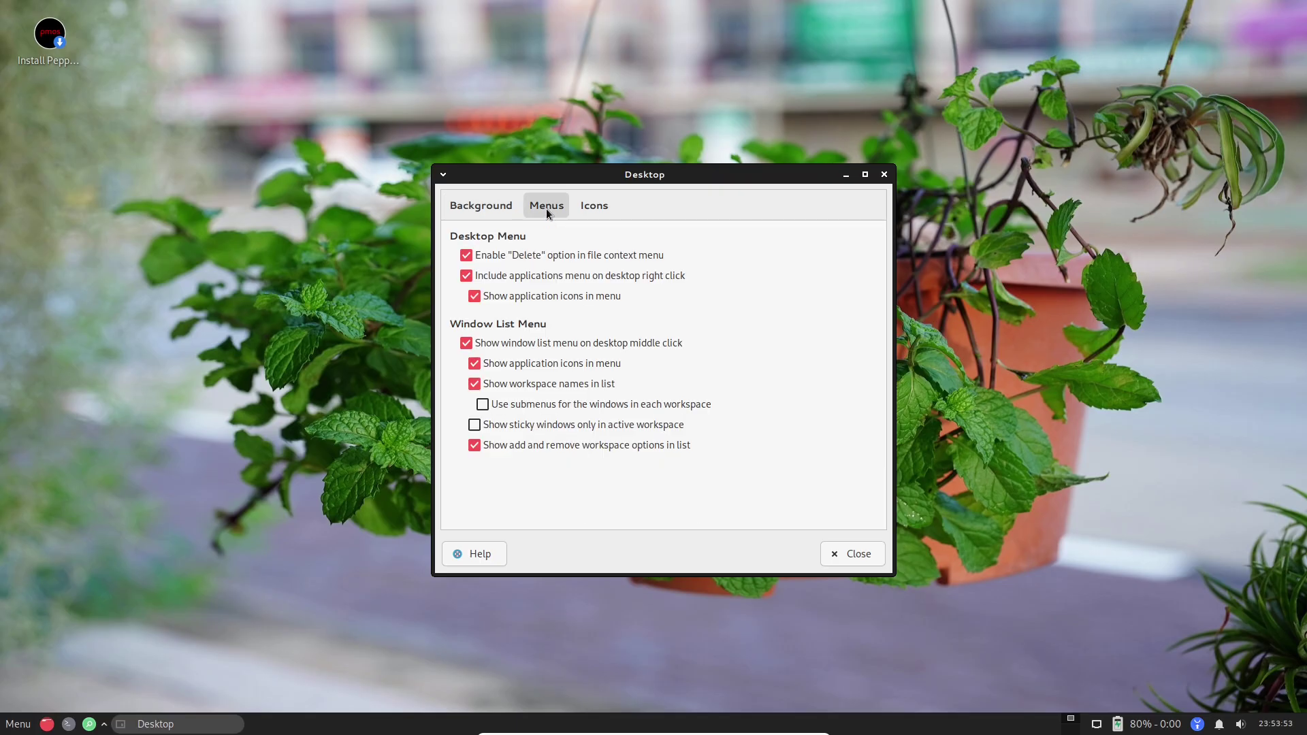
pyautogui.click(600, 202)
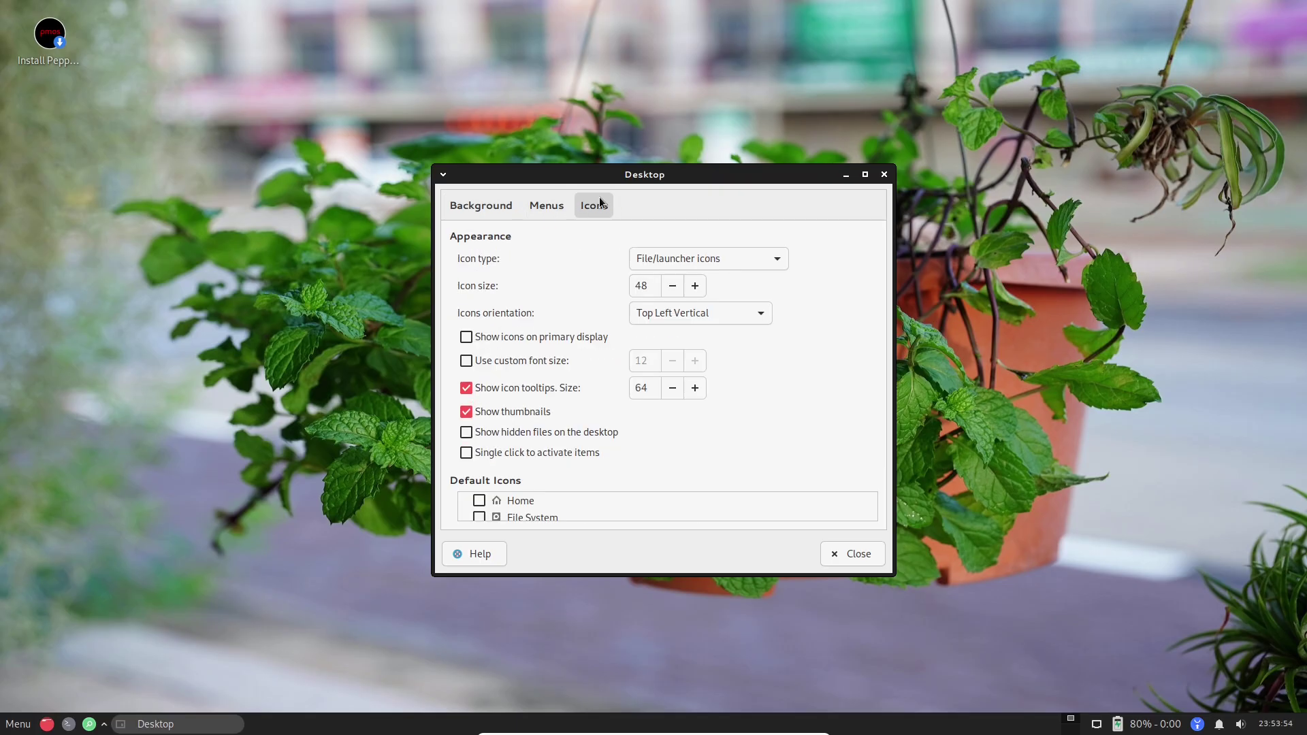
pyautogui.click(851, 560)
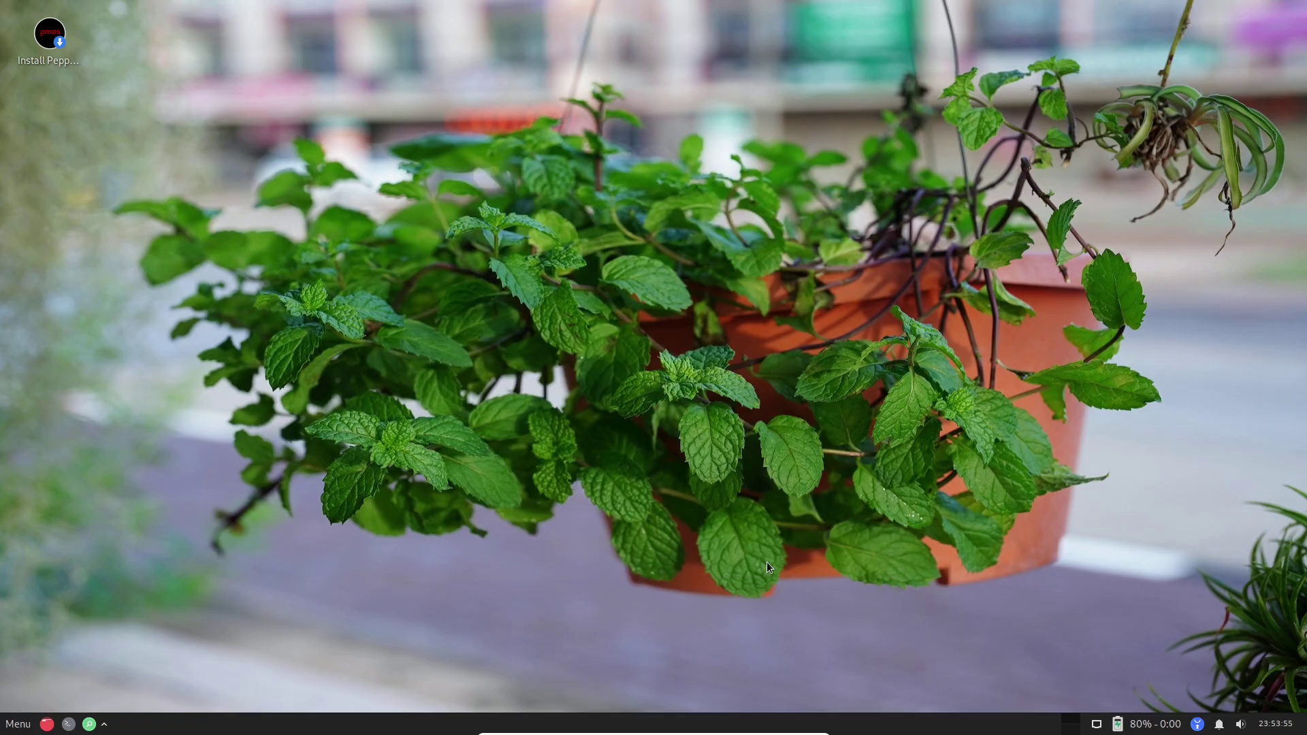
# Step: Browse the menu's Internet category, then reopen the menu and bring up the Log Out dialog
pyautogui.click(15, 721)
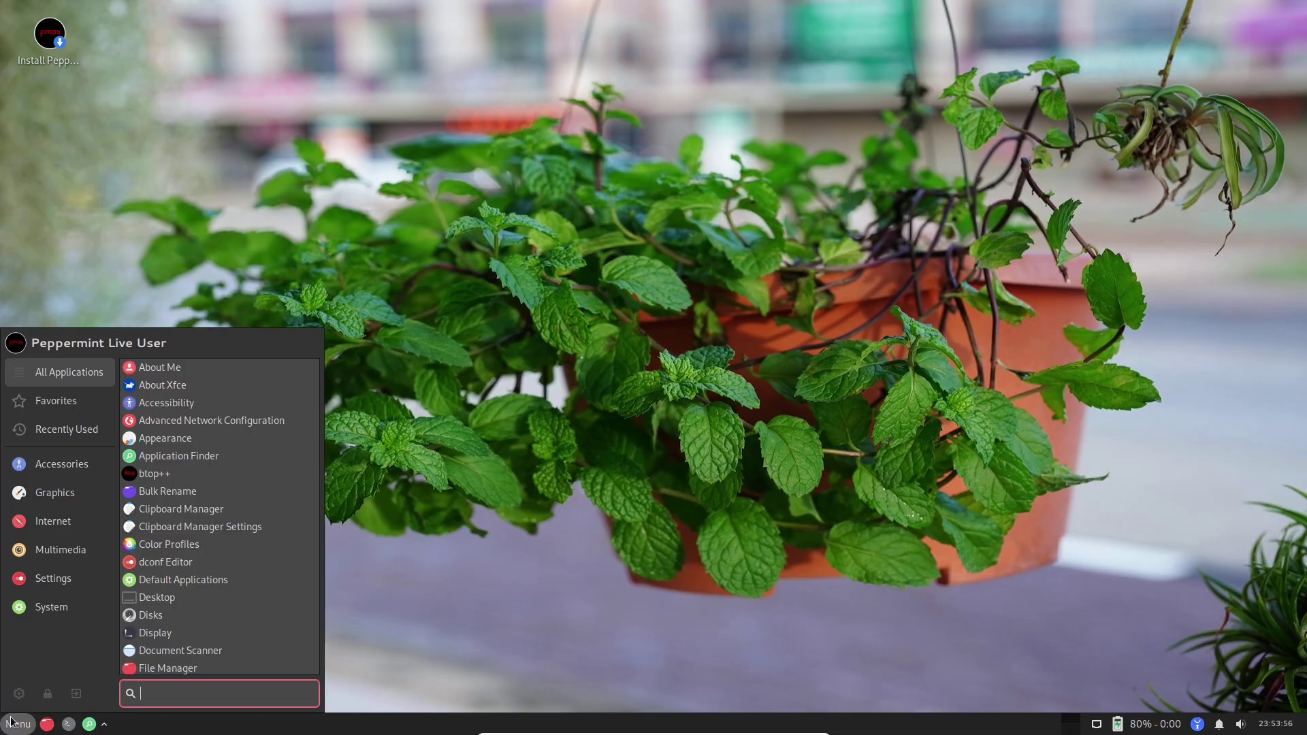
pyautogui.click(72, 528)
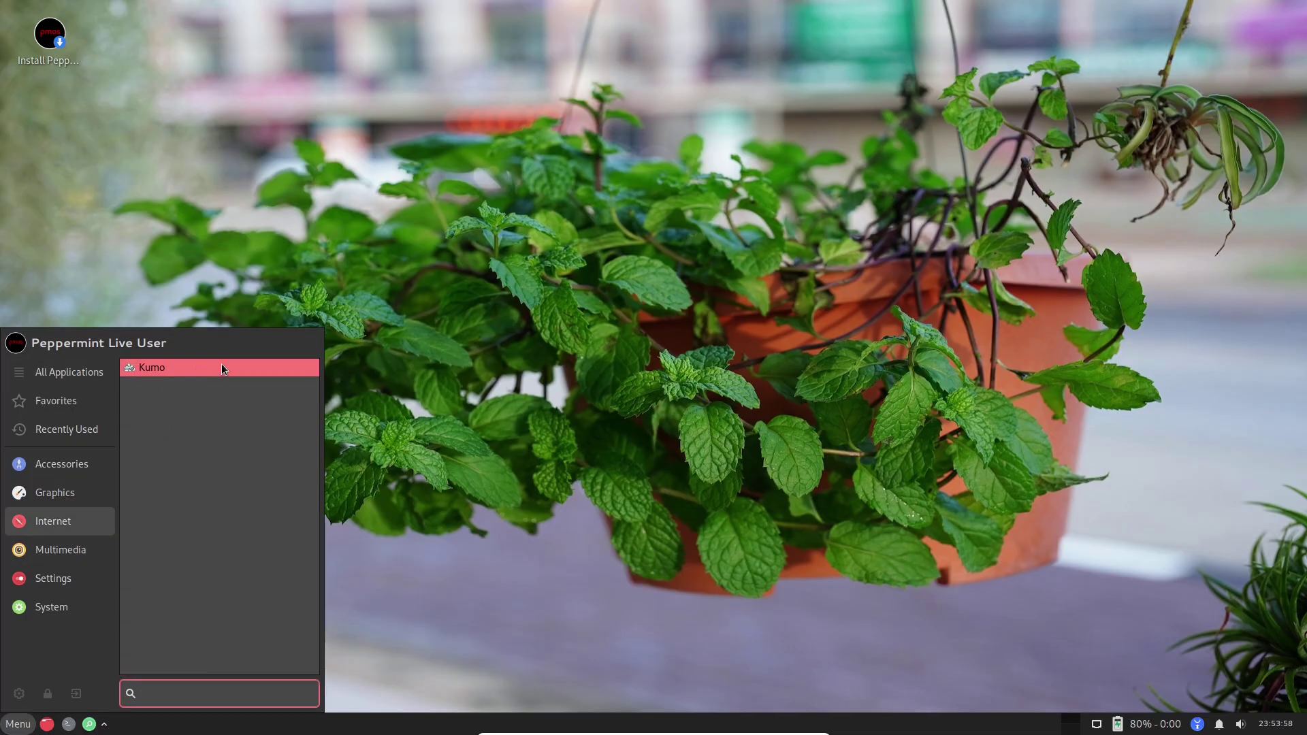
pyautogui.click(532, 470)
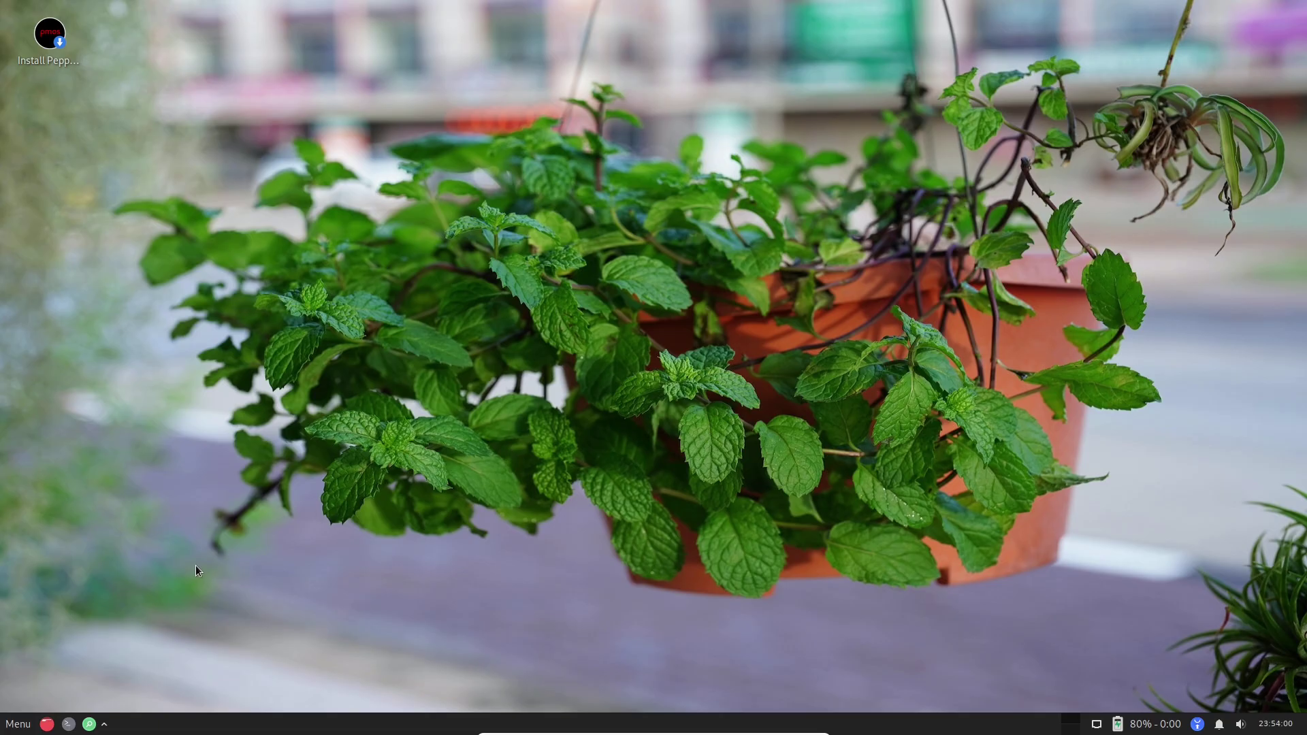
pyautogui.click(19, 723)
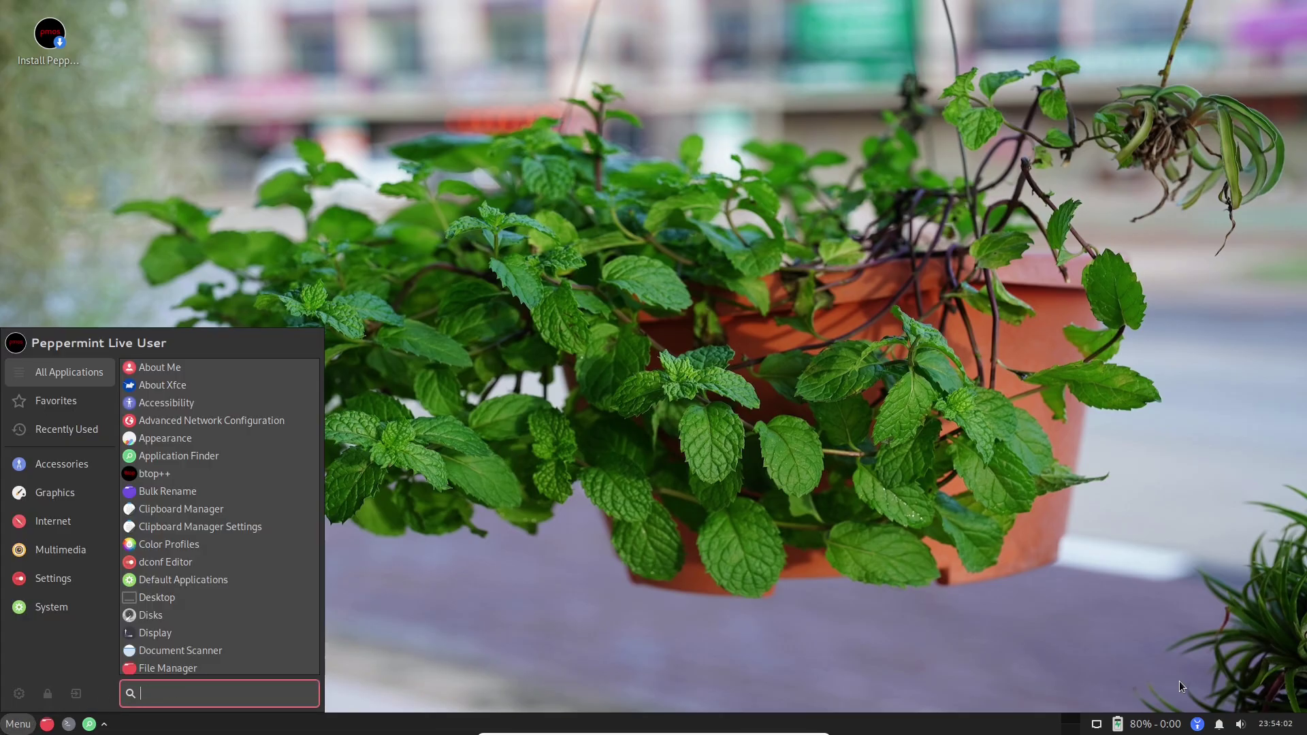
pyautogui.click(79, 693)
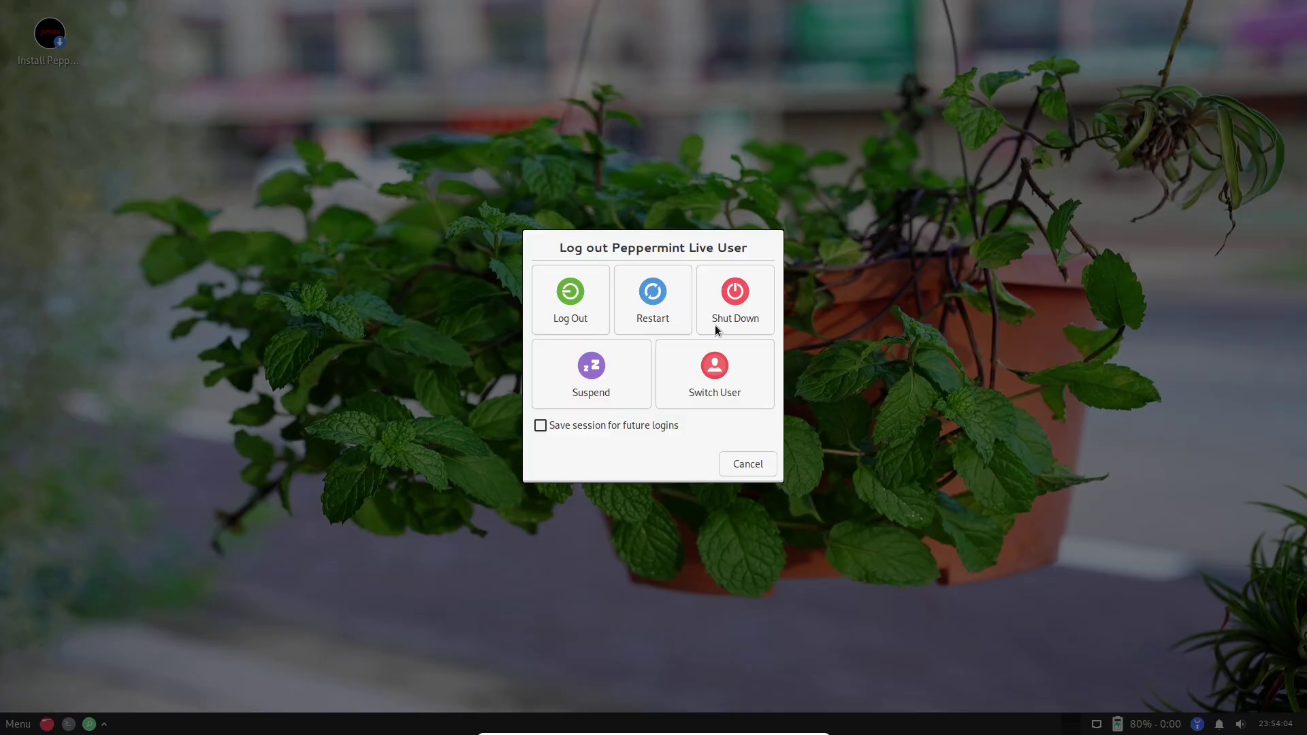